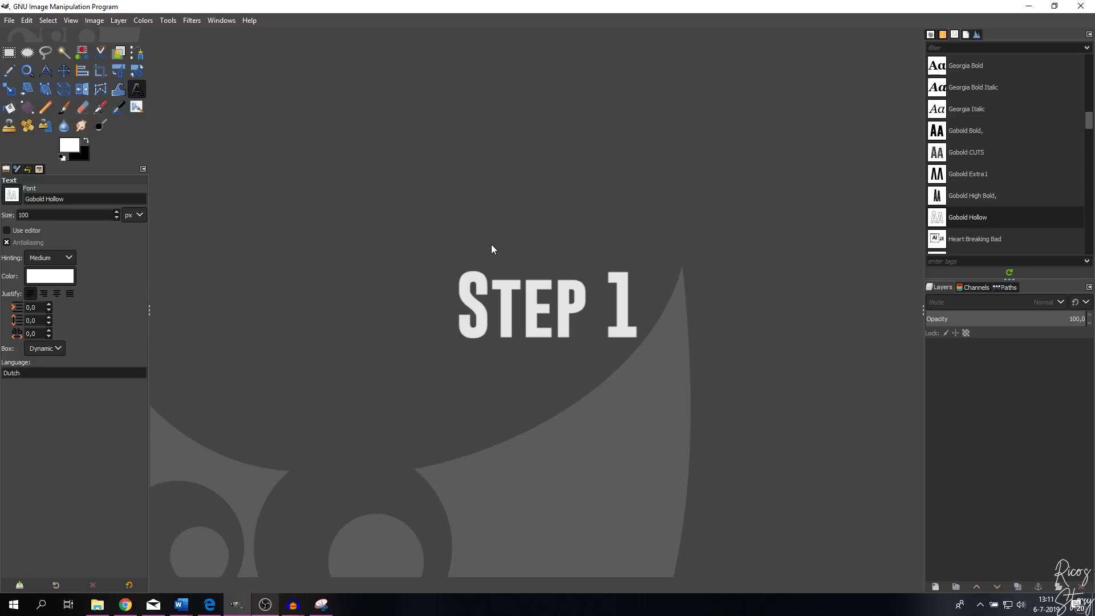
Start creating a new image and look through the available size templates without choosing one
{"action": "left_click", "coordinate": [9, 21]}
{"action": "left_click", "coordinate": [19, 36]}
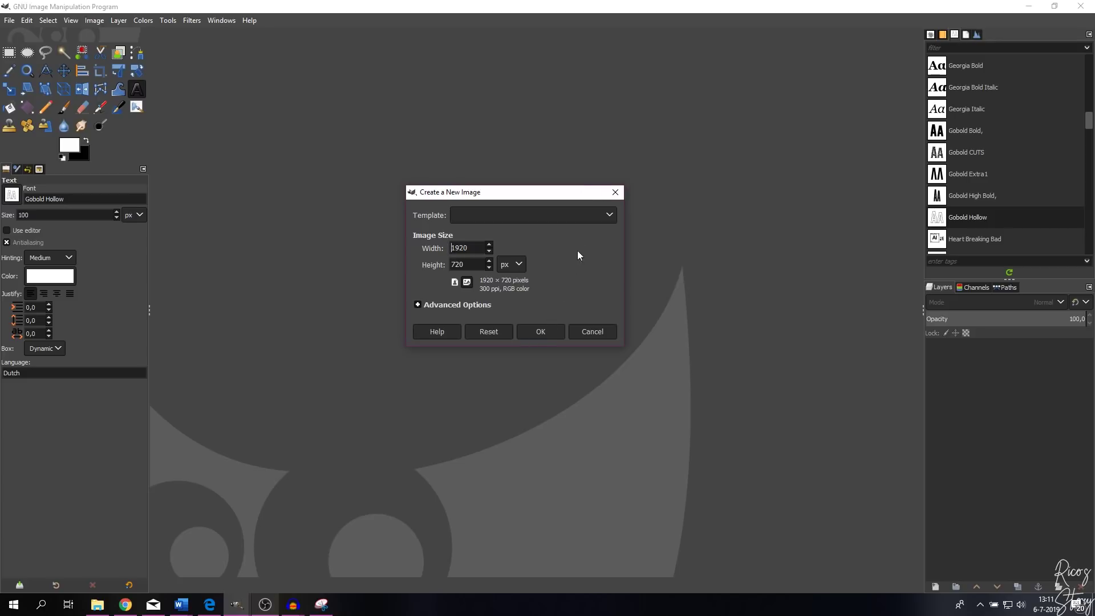
{"action": "left_click", "coordinate": [601, 216]}
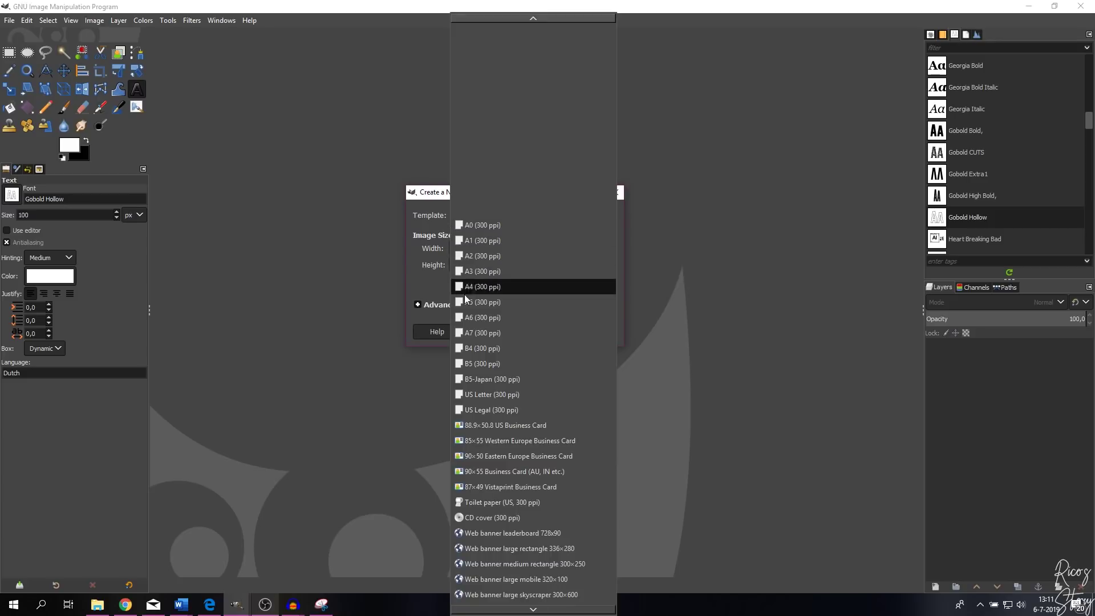
{"action": "scroll", "coordinate": [477, 291], "scroll_direction": "down", "scroll_amount": 5}
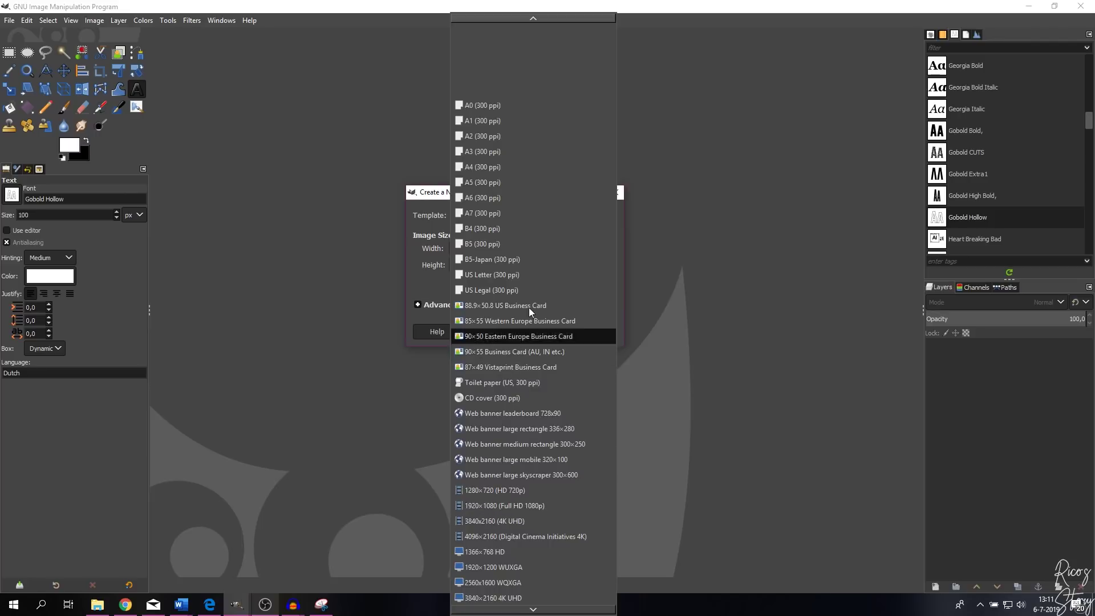
{"action": "scroll", "coordinate": [528, 305], "scroll_direction": "up", "scroll_amount": 2}
{"action": "left_click", "coordinate": [436, 201]}
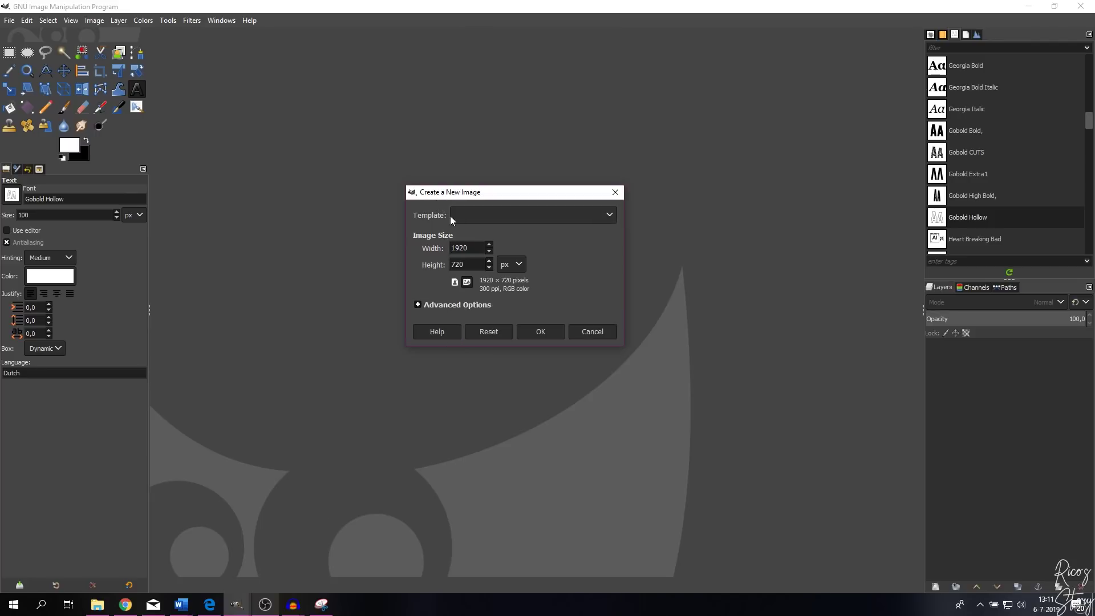
Set the new image's size to 1920 px wide and 1080 px high
{"action": "scroll", "coordinate": [488, 246], "scroll_direction": "up", "scroll_amount": 20}
{"action": "scroll", "coordinate": [490, 249], "scroll_direction": "up", "scroll_amount": 20}
{"action": "key", "text": "ctrl+a"}
{"action": "type", "text": "1920"}
{"action": "left_click", "coordinate": [482, 260]}
{"action": "key", "text": "ctrl+a"}
{"action": "type", "text": "1080"}
In the new image's advanced options, choose RGB color, 8-bit integer precision and Perceptual gamma (sRGB)
{"action": "left_click", "coordinate": [448, 306]}
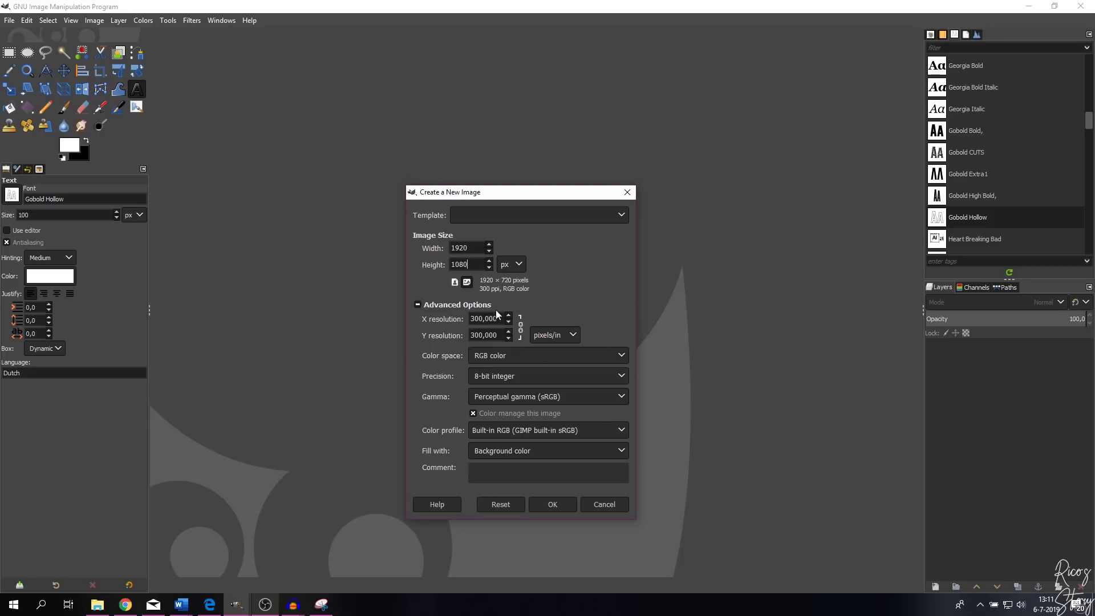
{"action": "left_click", "coordinate": [523, 358]}
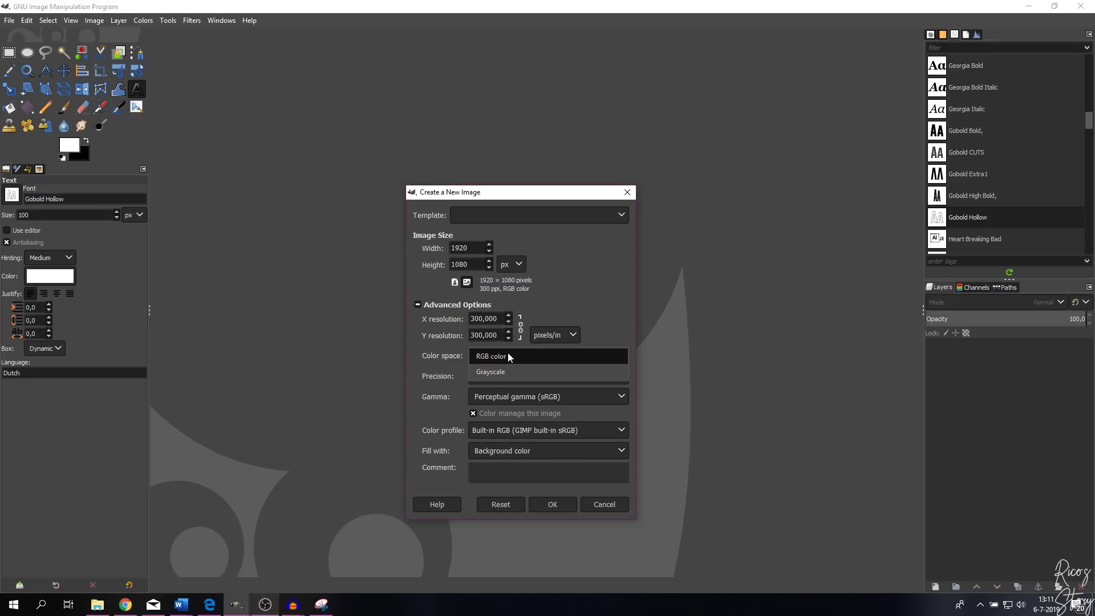
{"action": "left_click", "coordinate": [479, 357]}
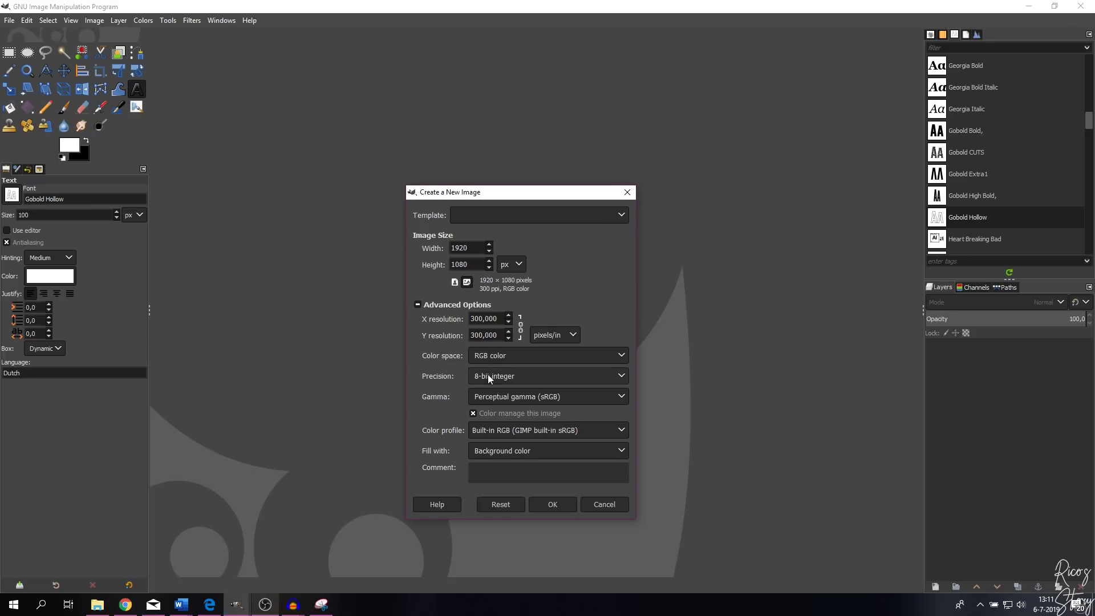
{"action": "left_click", "coordinate": [508, 376]}
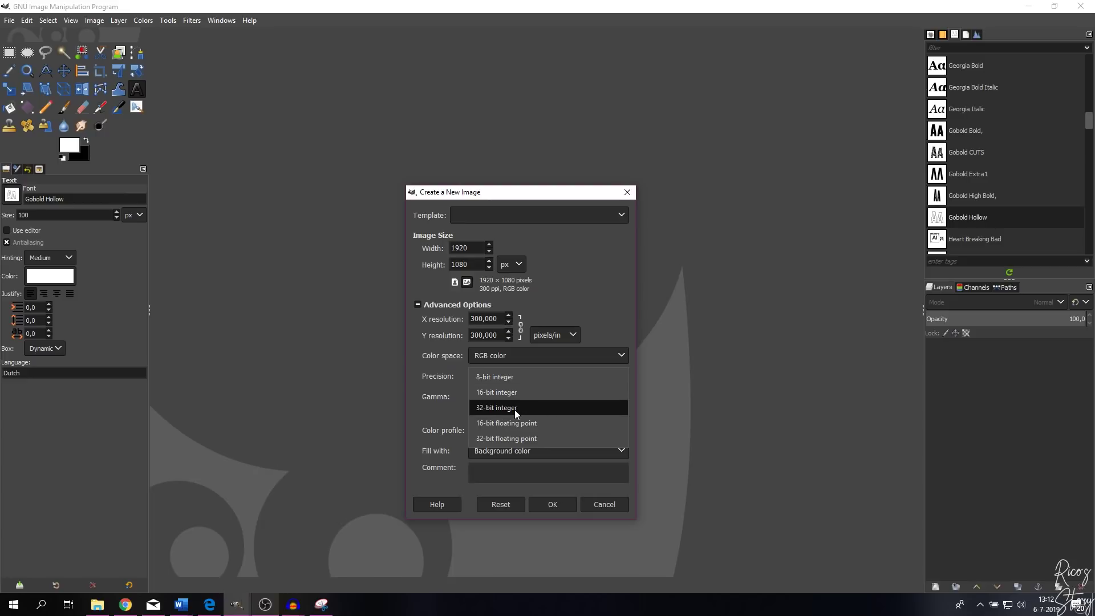
{"action": "left_click", "coordinate": [502, 377]}
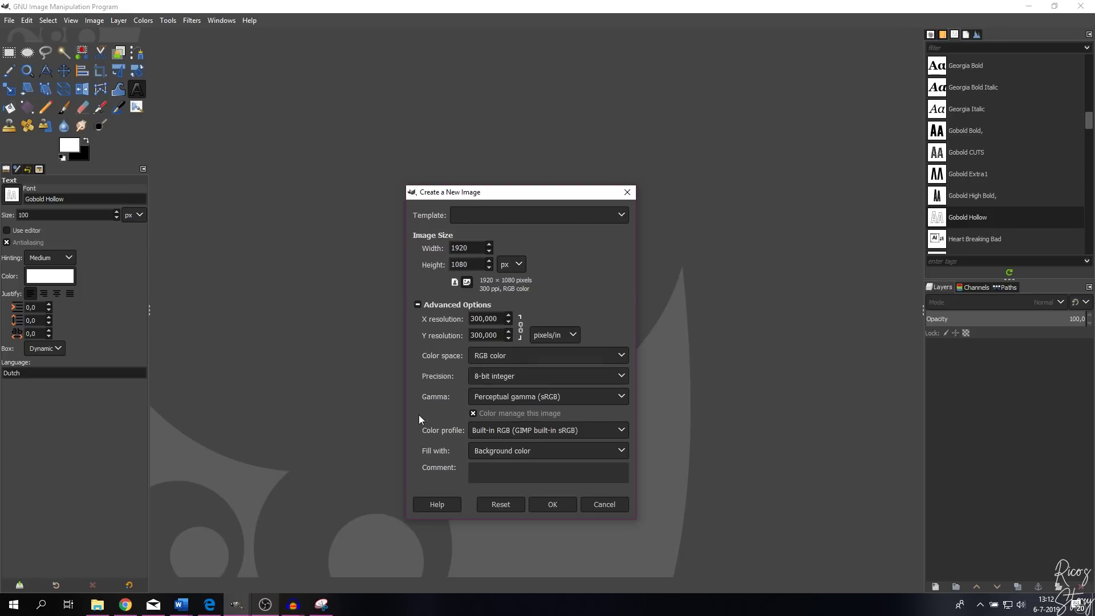
{"action": "left_click", "coordinate": [495, 396]}
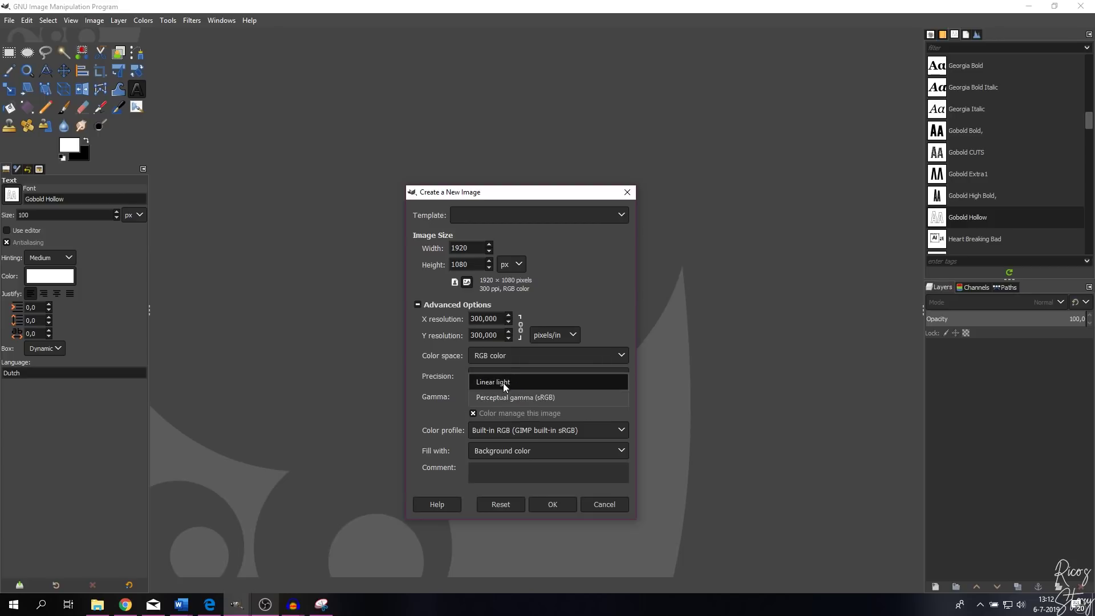
{"action": "left_click", "coordinate": [487, 396]}
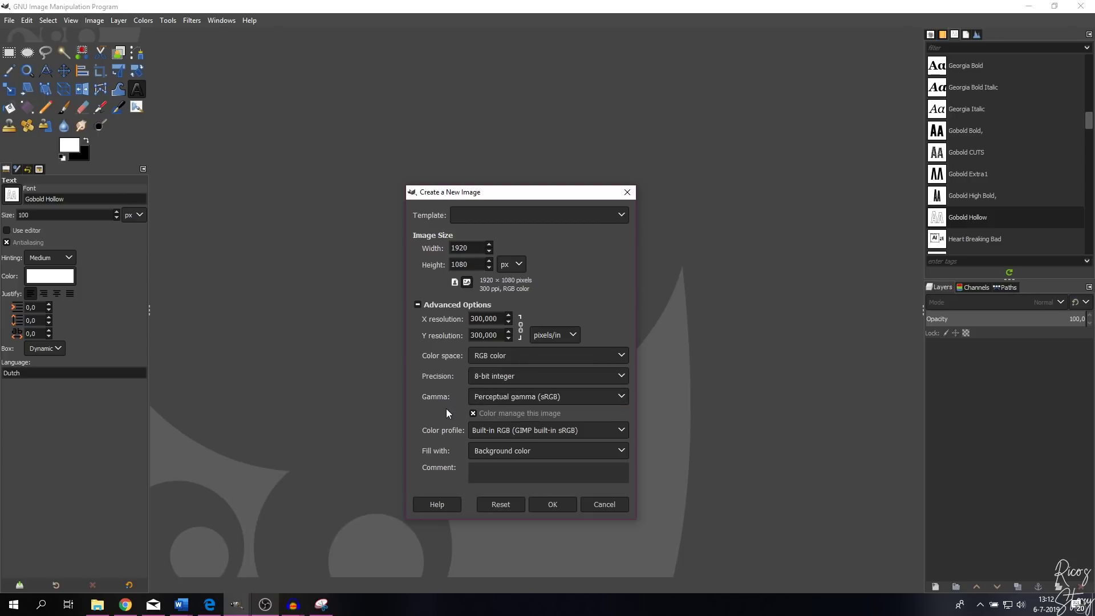
Keep the Built-in RGB (GIMP built-in sRGB) color profile and fill the new image with the background color
{"action": "left_click", "coordinate": [514, 431]}
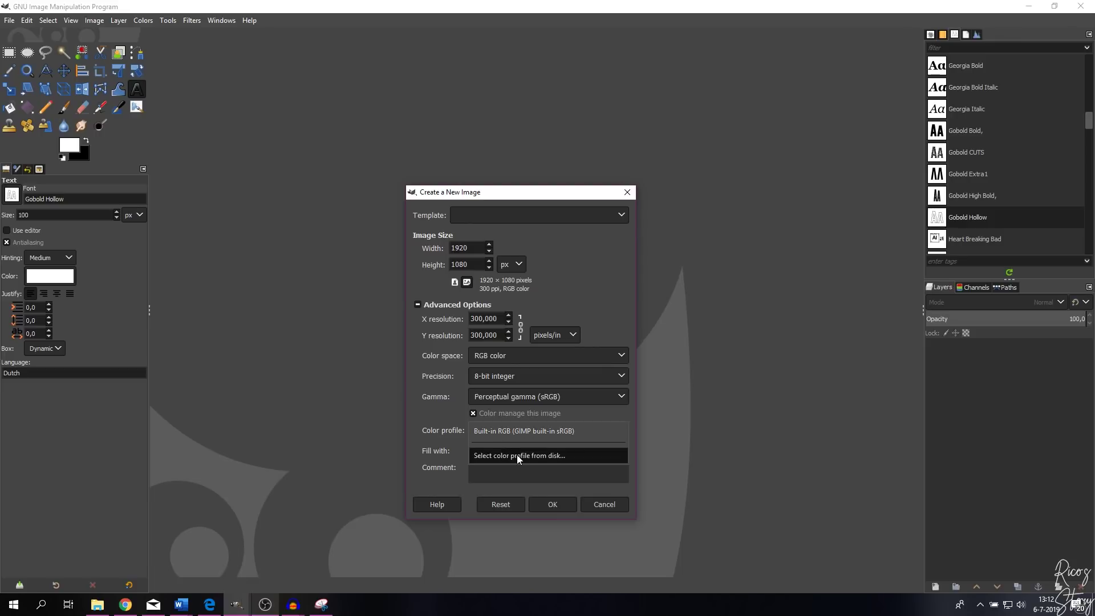
{"action": "left_click", "coordinate": [443, 436]}
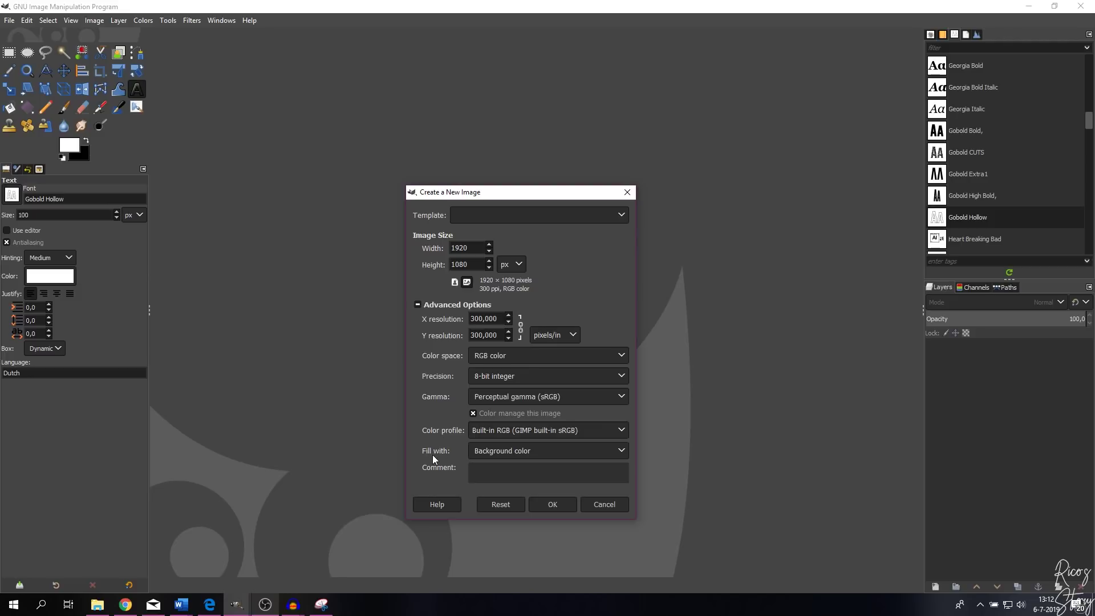
{"action": "left_click", "coordinate": [542, 450]}
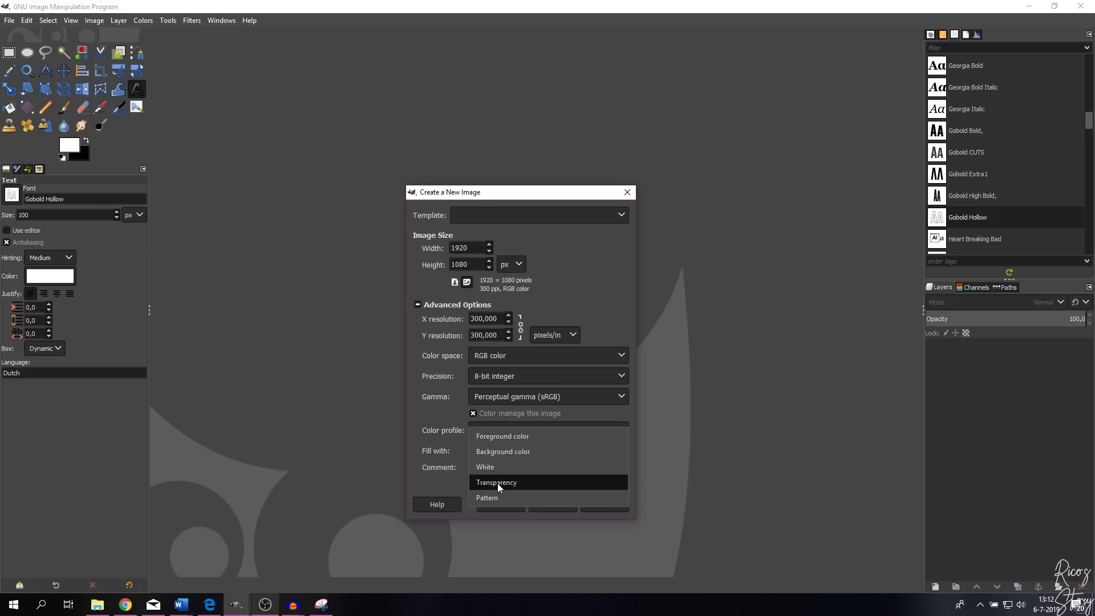
{"action": "left_click", "coordinate": [504, 452]}
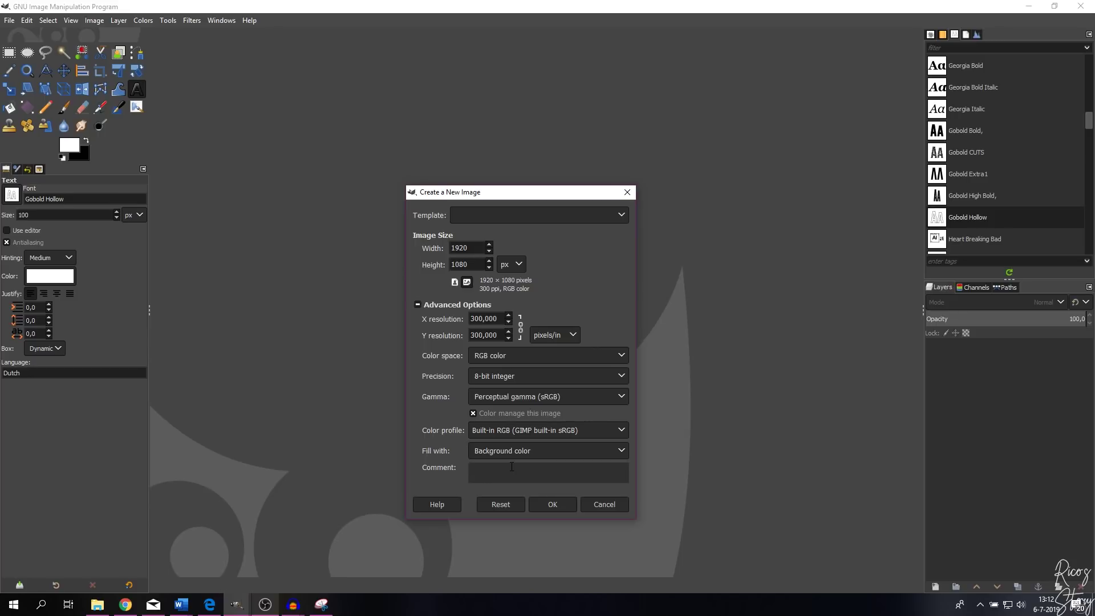
{"action": "type", "text": "Created by GIM"}
{"action": "key", "text": "BackSpace"}
{"action": "key", "text": "BackSpace"}
{"action": "key", "text": "BackSpace"}
{"action": "key", "text": "BackSpace"}
{"action": "key", "text": "BackSpace"}
{"action": "key", "text": "BackSpace"}
{"action": "key", "text": "BackSpace"}
{"action": "key", "text": "BackSpace"}
{"action": "key", "text": "BackSpace"}
{"action": "key", "text": "BackSpace"}
{"action": "key", "text": "BackSpace"}
{"action": "key", "text": "BackSpace"}
{"action": "key", "text": "BackSpace"}
{"action": "key", "text": "BackSpace"}
Create the new image with the chosen settings
{"action": "left_click", "coordinate": [568, 506]}
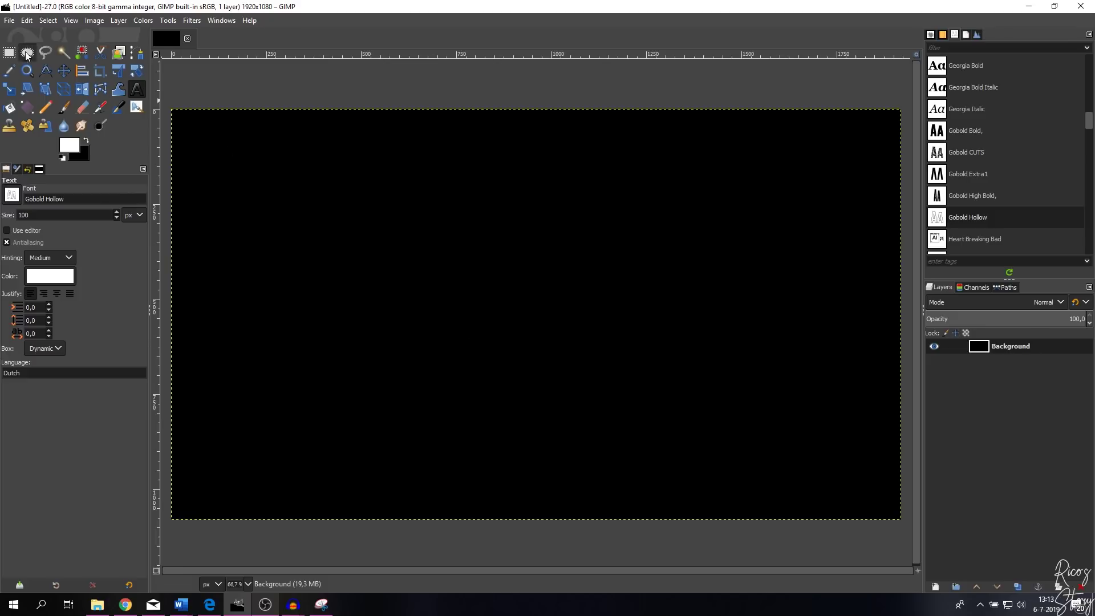
Open the photo P1044120.JPG as a separate image, rotating it according to its Exif orientation
{"action": "left_click", "coordinate": [10, 21]}
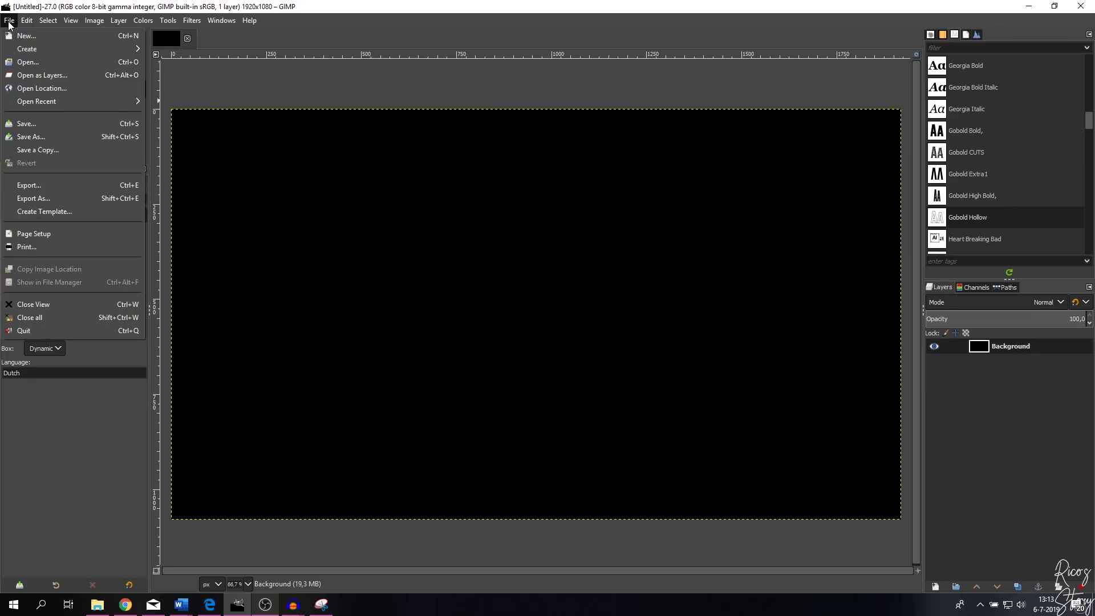
{"action": "left_click", "coordinate": [22, 68]}
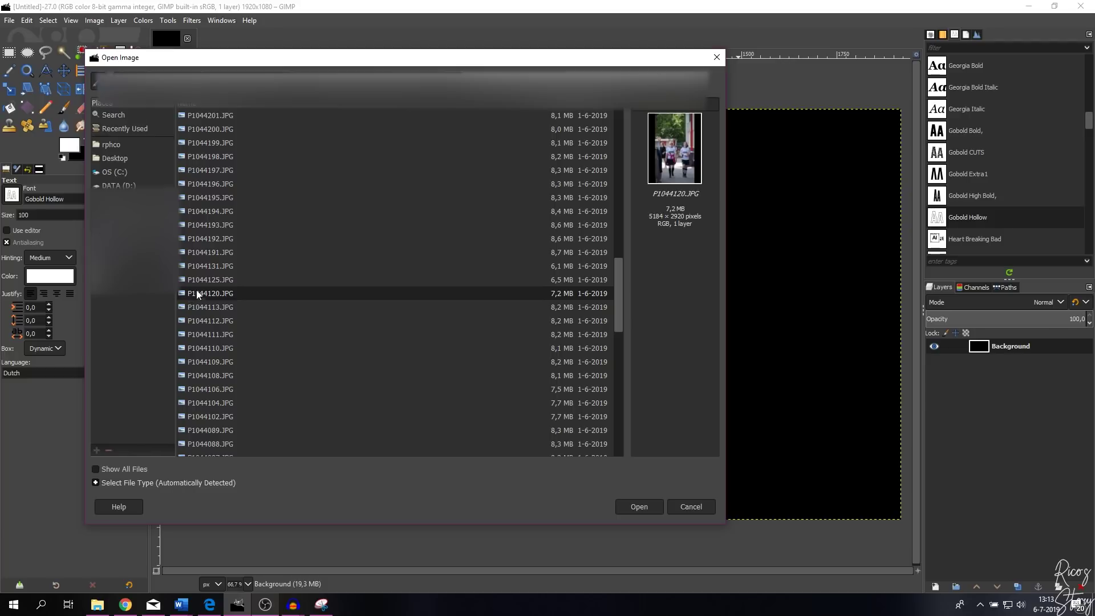
{"action": "left_click", "coordinate": [633, 507]}
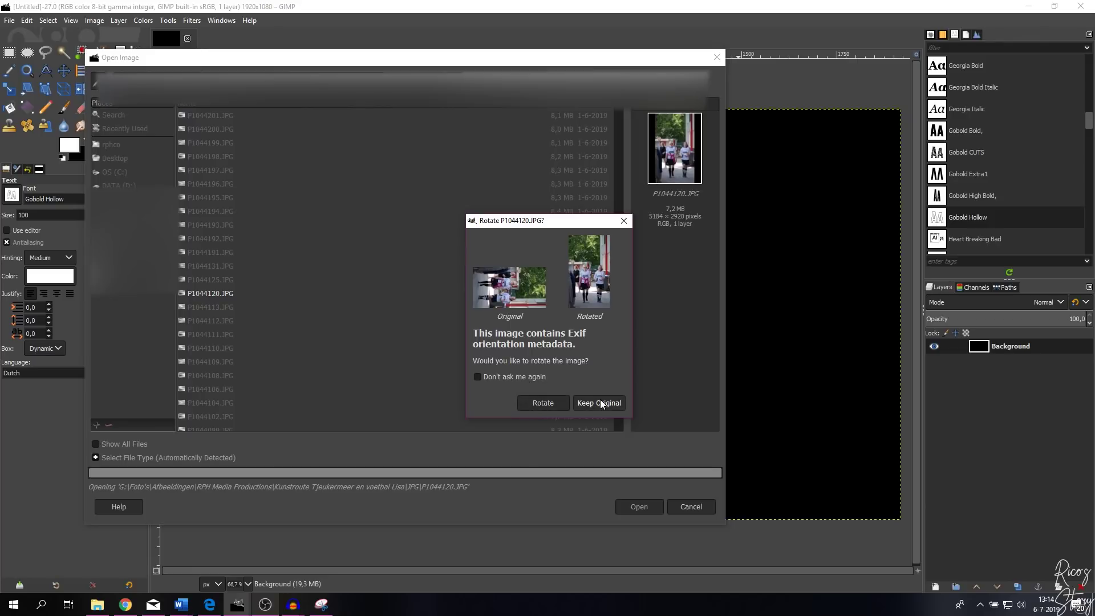
{"action": "left_click", "coordinate": [542, 402]}
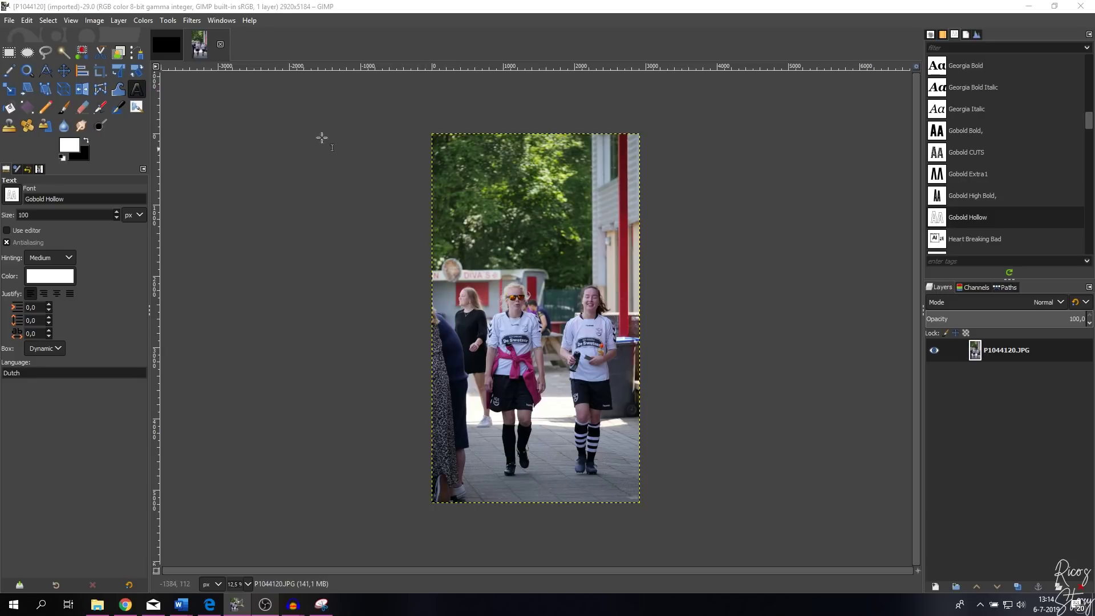
Bring the opened photo into the black image as a layer and place it above the Background layer
{"action": "left_click", "coordinate": [164, 44]}
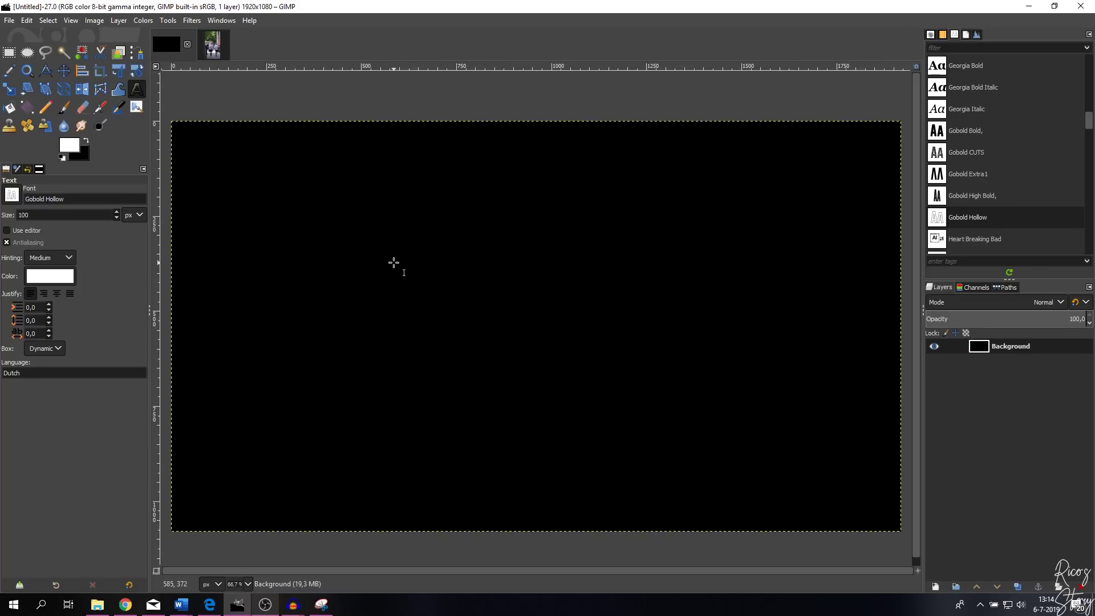
{"action": "left_click", "coordinate": [212, 45]}
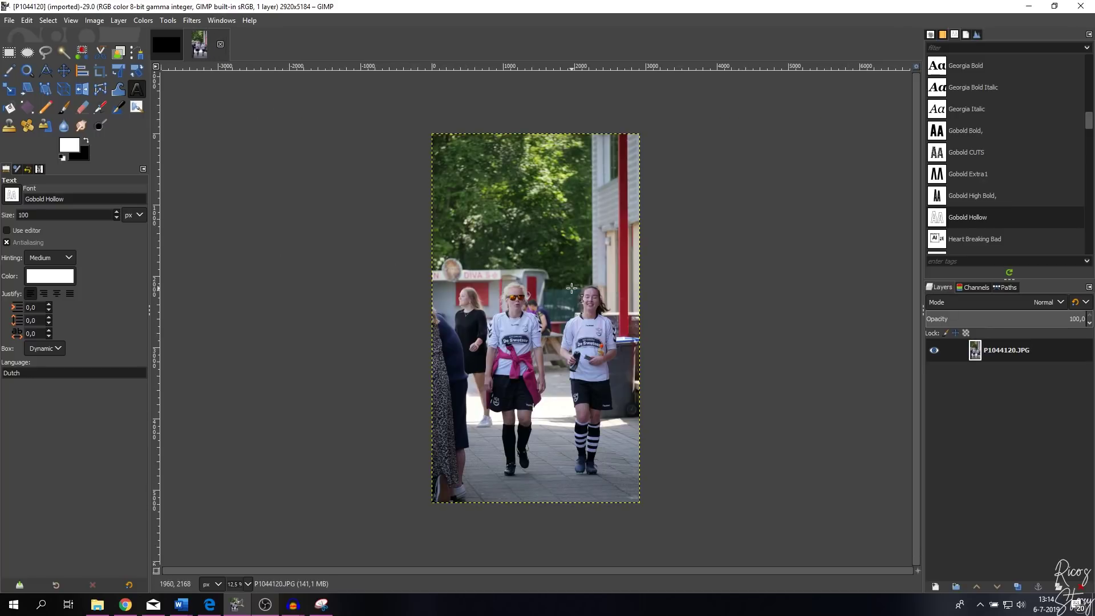
{"action": "left_click_drag", "start_coordinate": [205, 52], "coordinate": [977, 360]}
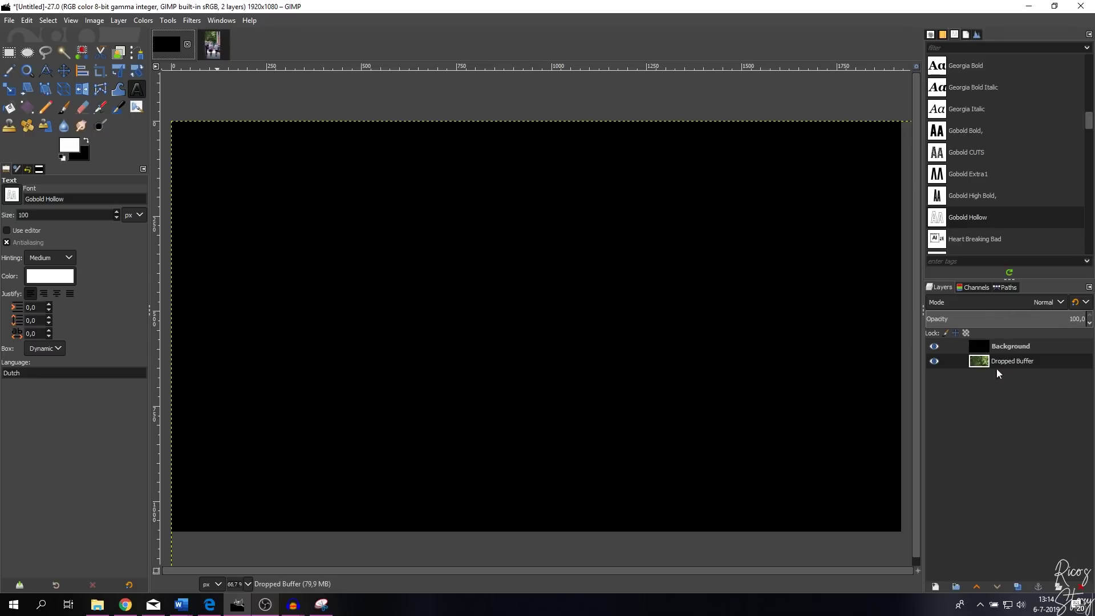
{"action": "left_click_drag", "start_coordinate": [1004, 361], "coordinate": [1005, 342]}
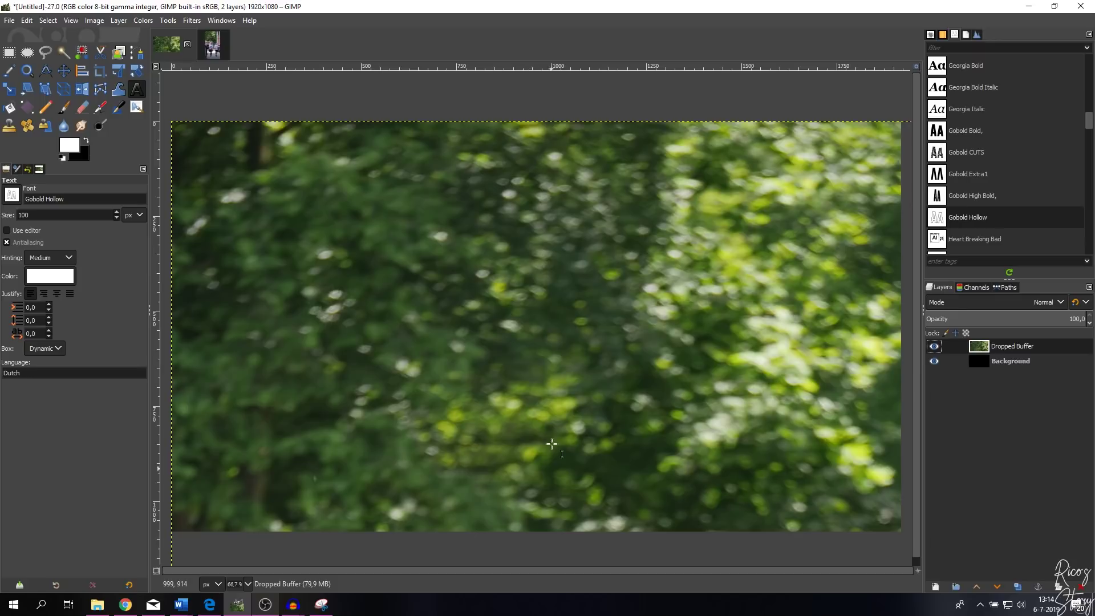
Delete the dropped photo layer from the new image, keeping only the Background layer
{"action": "left_click_drag", "start_coordinate": [667, 340], "coordinate": [718, 338]}
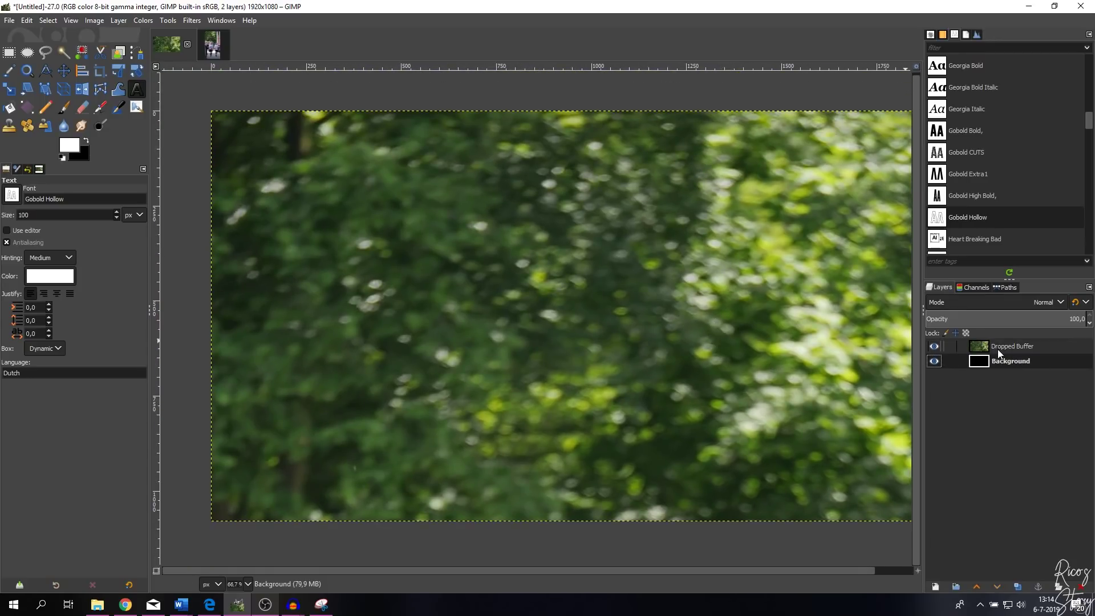
{"action": "left_click", "coordinate": [1019, 345]}
{"action": "left_click_drag", "start_coordinate": [553, 245], "coordinate": [508, 233]}
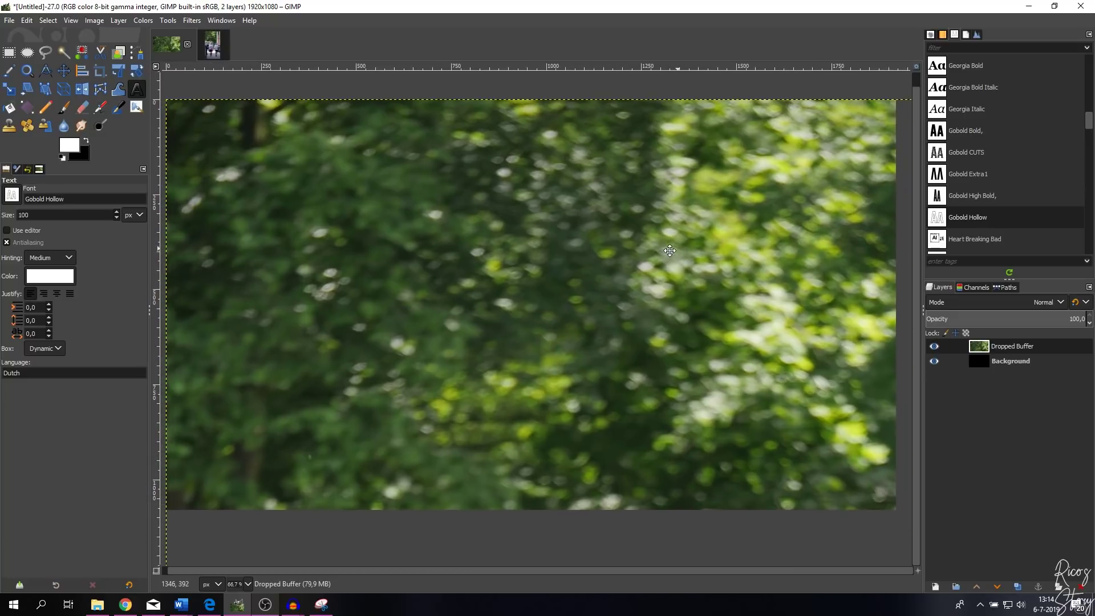
{"action": "right_click", "coordinate": [1012, 346]}
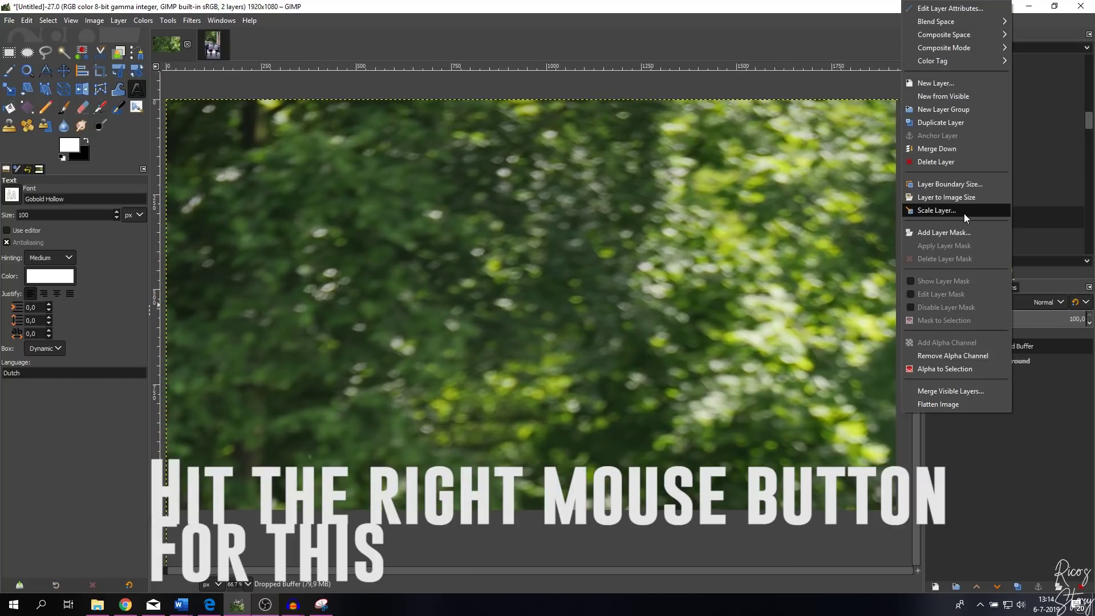
{"action": "left_click", "coordinate": [943, 168]}
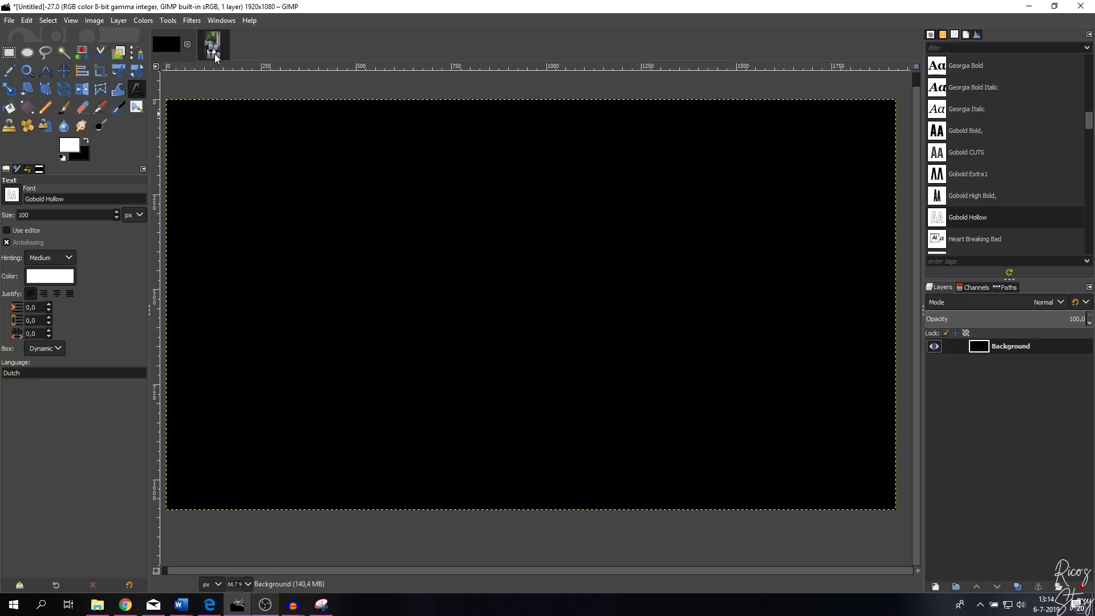
Open P1044120.JPG as a layer in the black image, rotating it according to its Exif orientation
{"action": "left_click", "coordinate": [10, 20]}
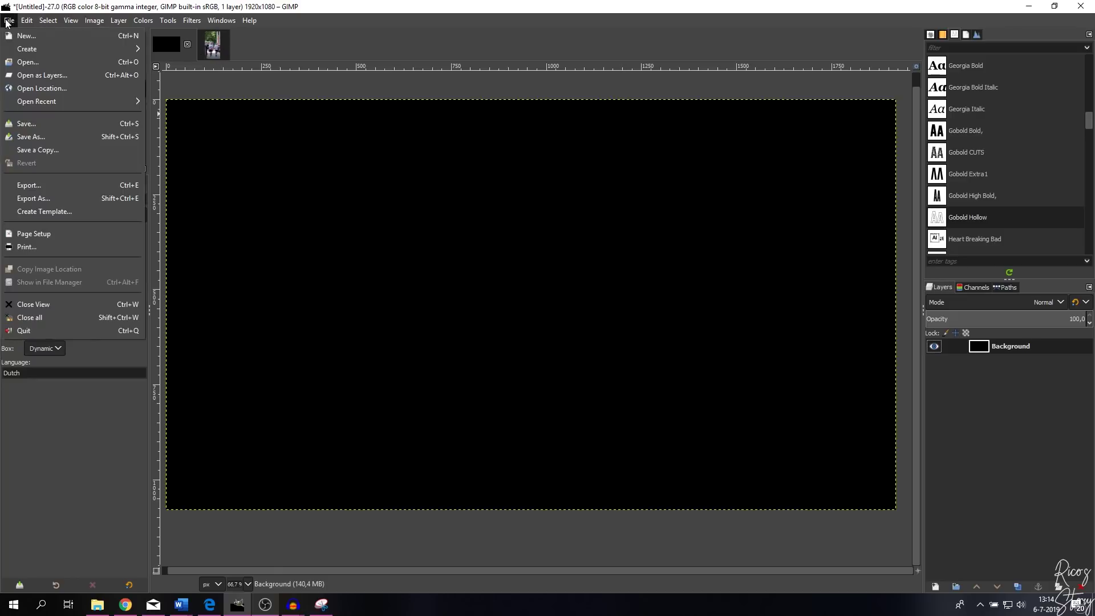
{"action": "left_click", "coordinate": [52, 74]}
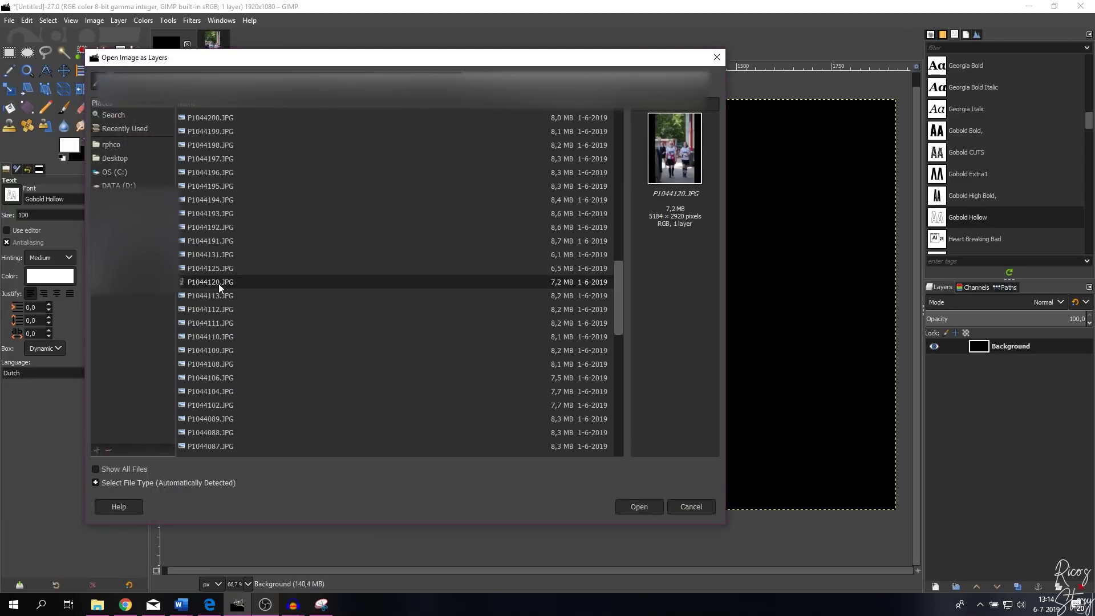
{"action": "left_click", "coordinate": [633, 507]}
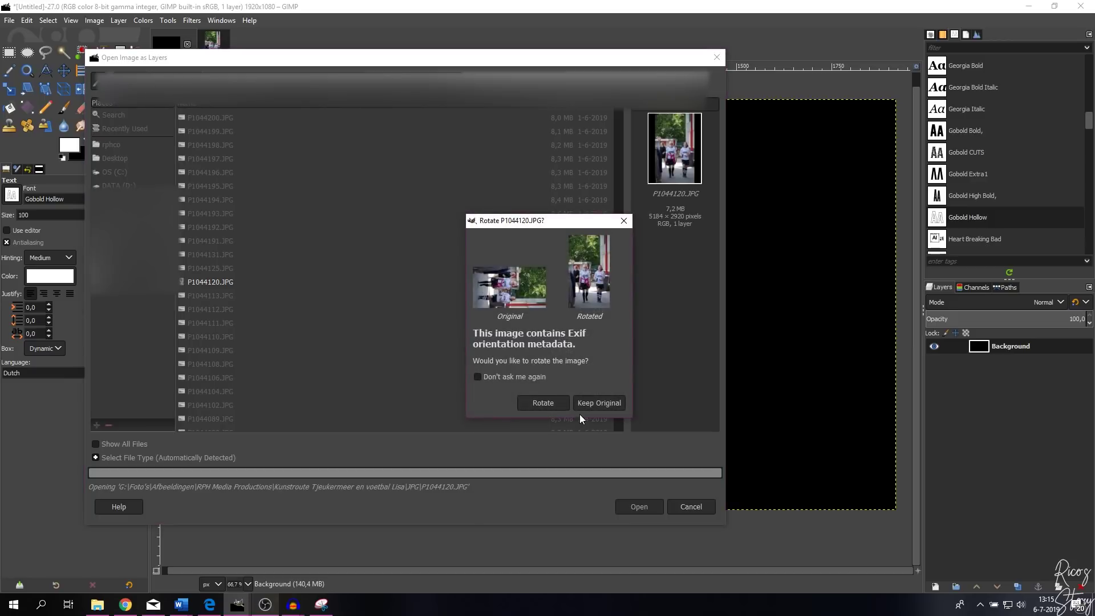
{"action": "left_click", "coordinate": [535, 401]}
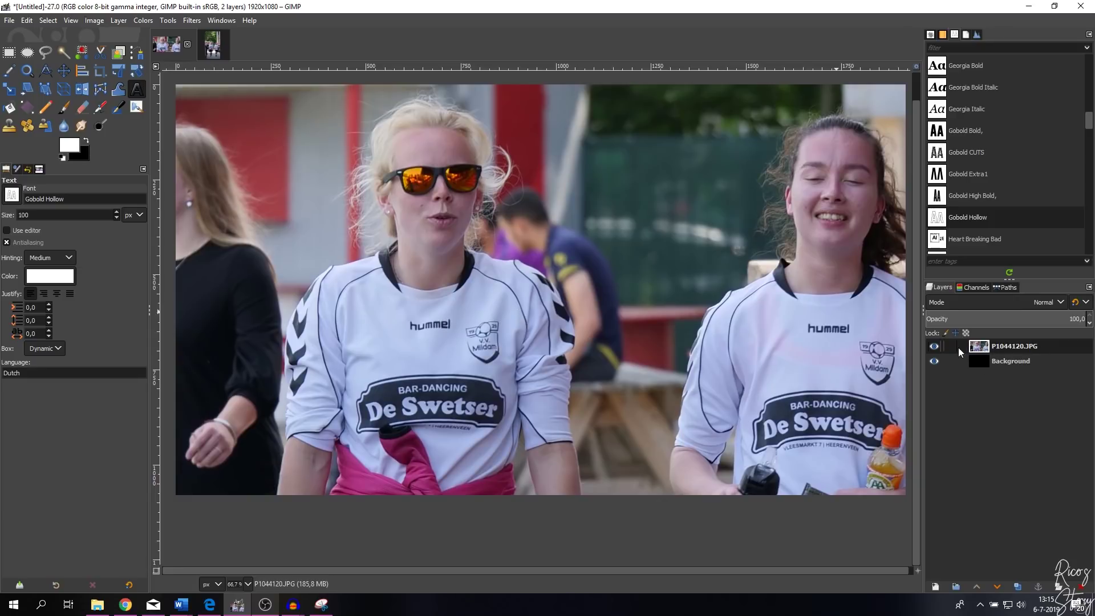
Reopen the recently used project The 10 BASIC STEPS in GIMP.xcf
{"action": "left_click", "coordinate": [9, 23]}
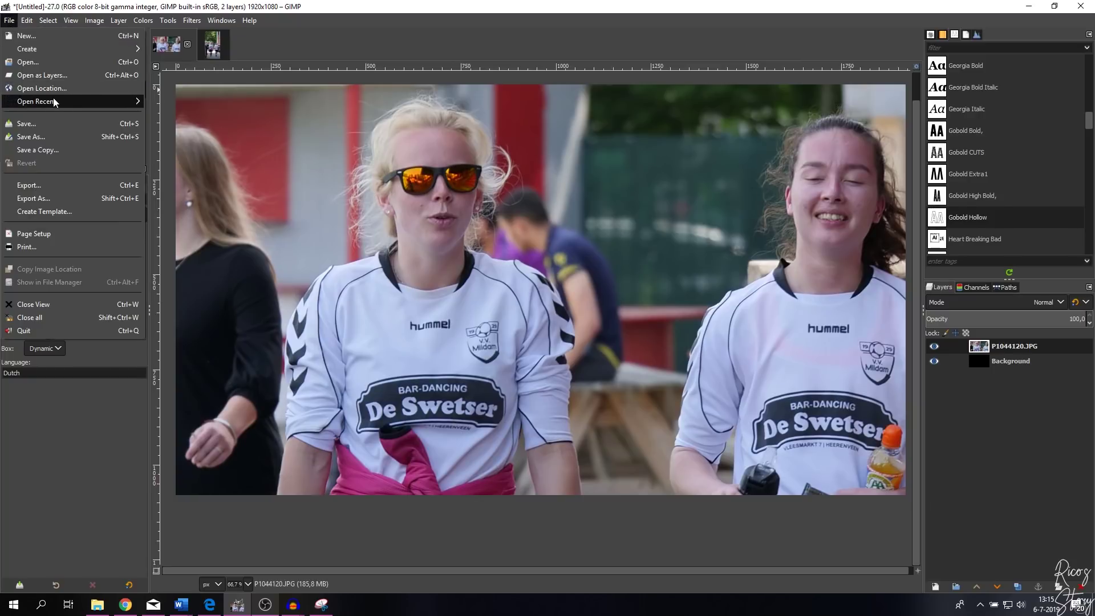
{"action": "mouse_move", "coordinate": [53, 98]}
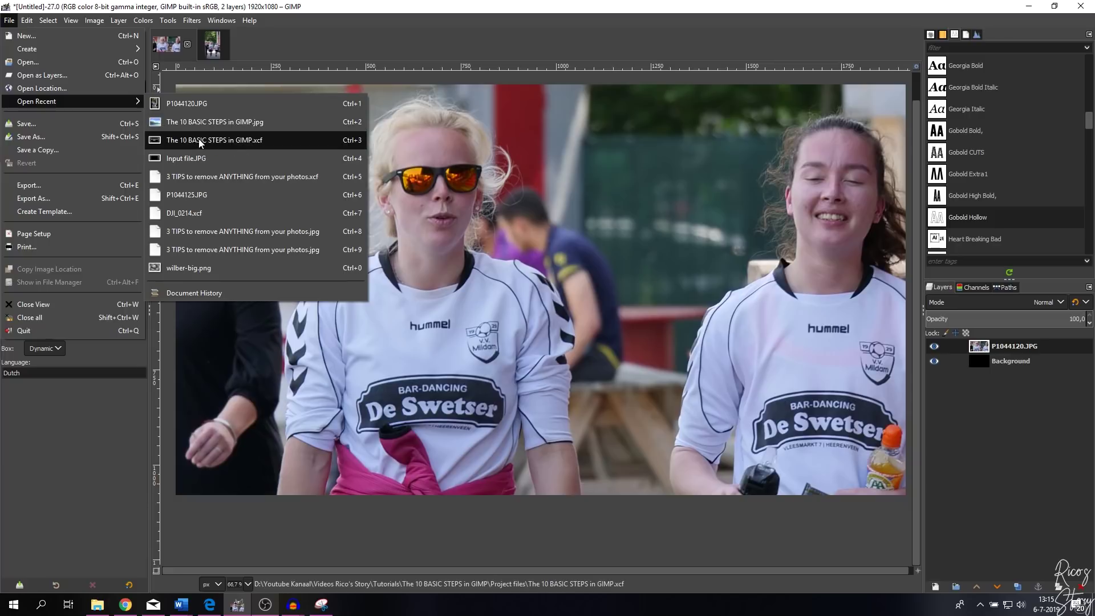
{"action": "left_click", "coordinate": [248, 138]}
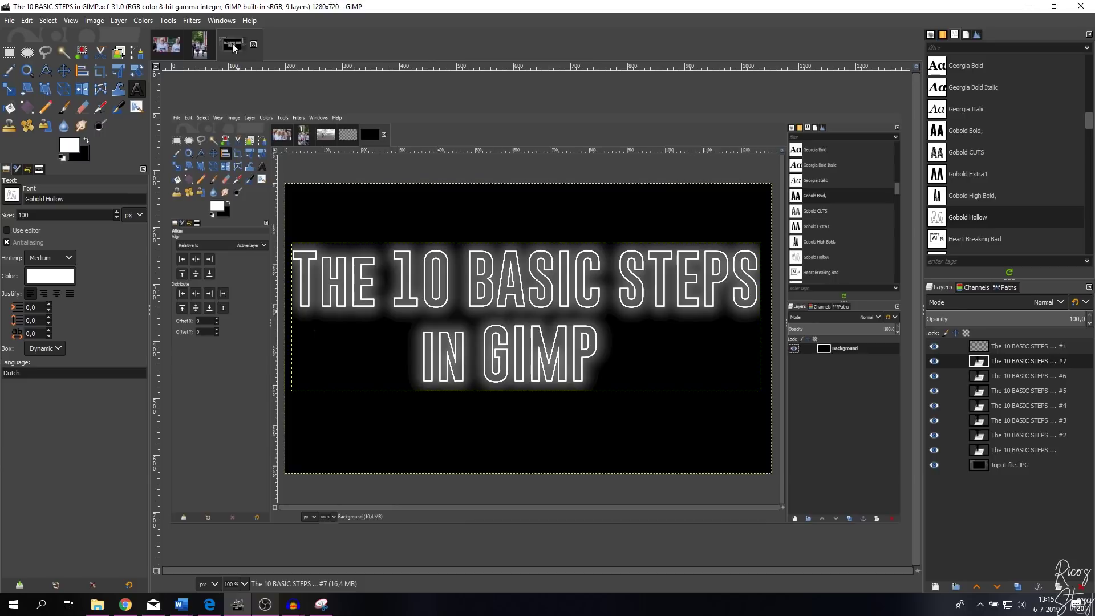
Switch to the P1044120 image and duplicate its photo layer
{"action": "left_click", "coordinate": [200, 45]}
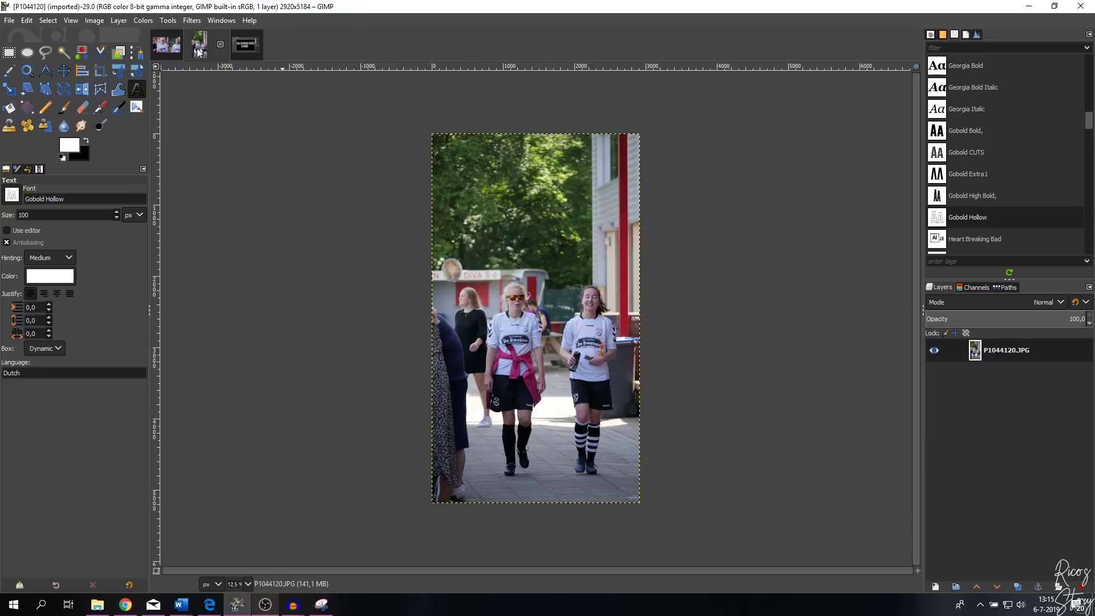
{"action": "left_click", "coordinate": [166, 44]}
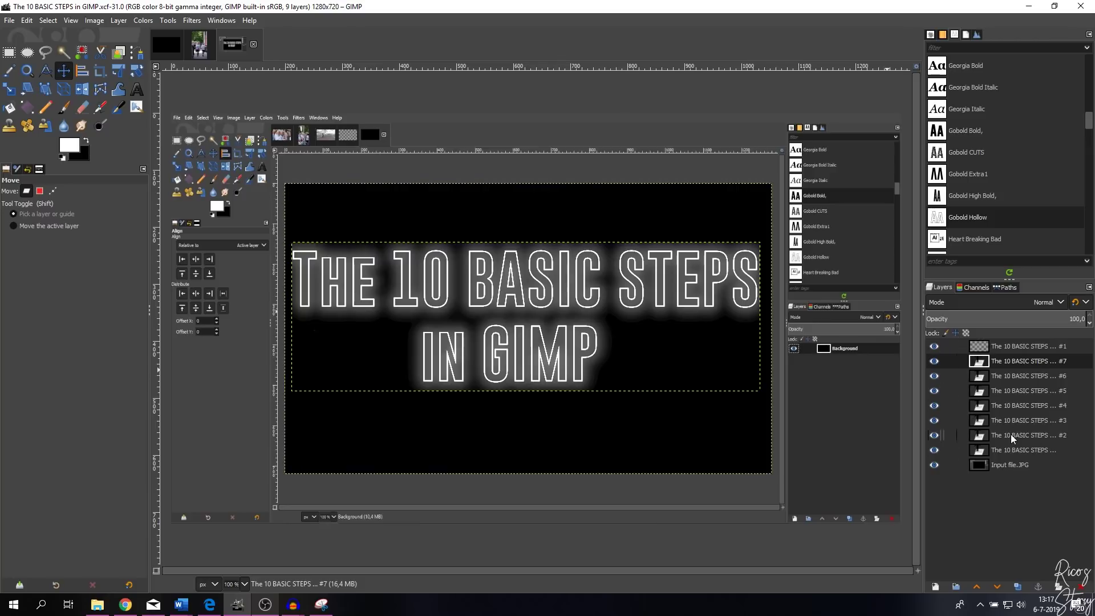
{"action": "key", "text": "alt+2"}
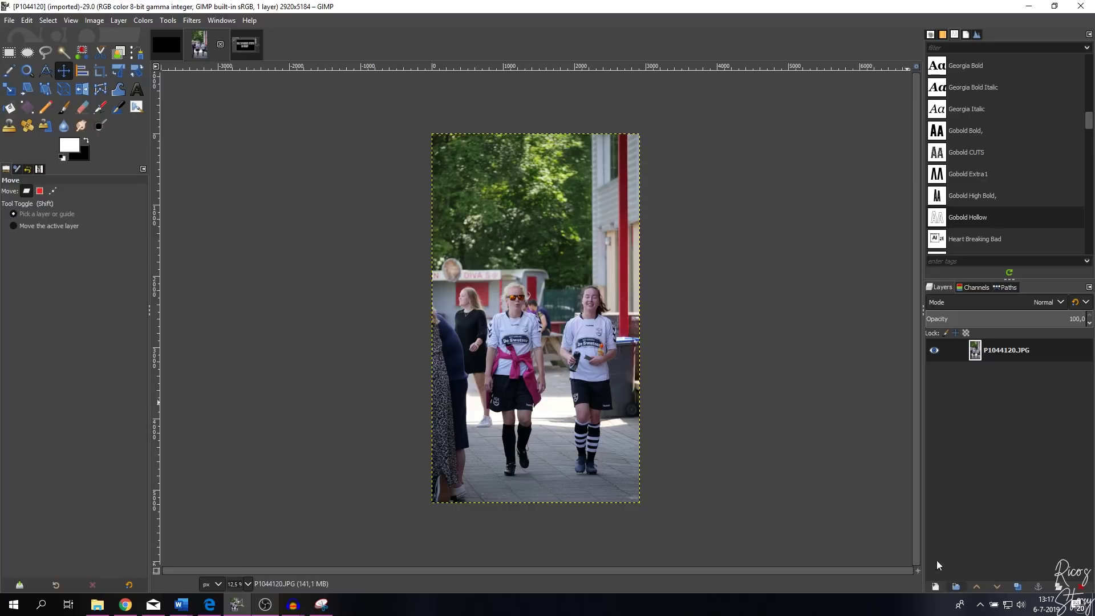
{"action": "left_click", "coordinate": [1018, 588]}
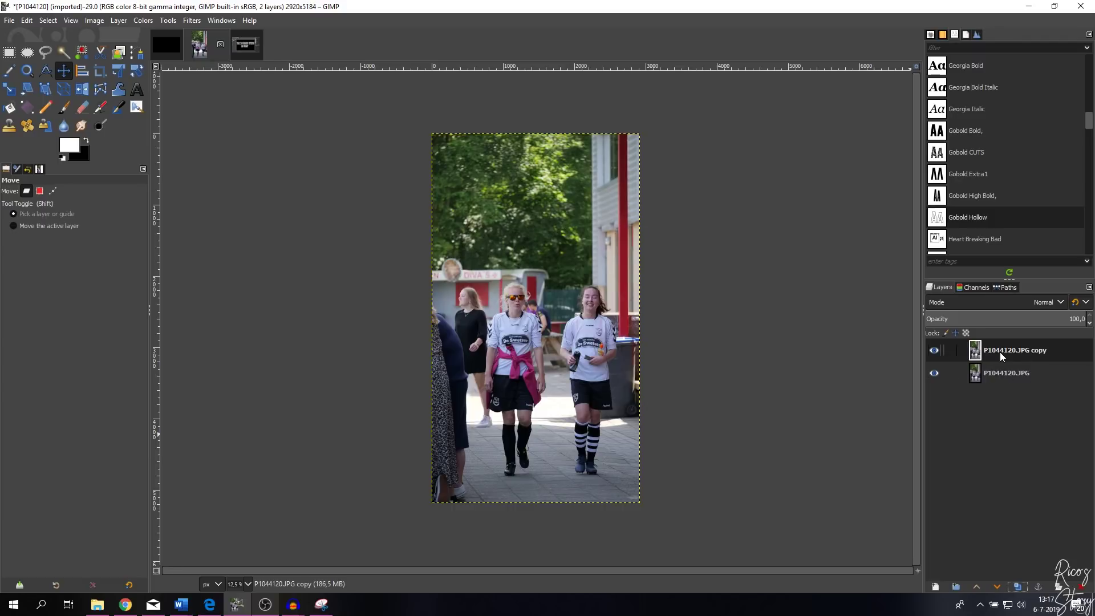
Paint white freehand Paintbrush strokes over the players on the copy layer, and hide and reshow that layer to compare with the original
{"action": "left_click", "coordinate": [65, 108]}
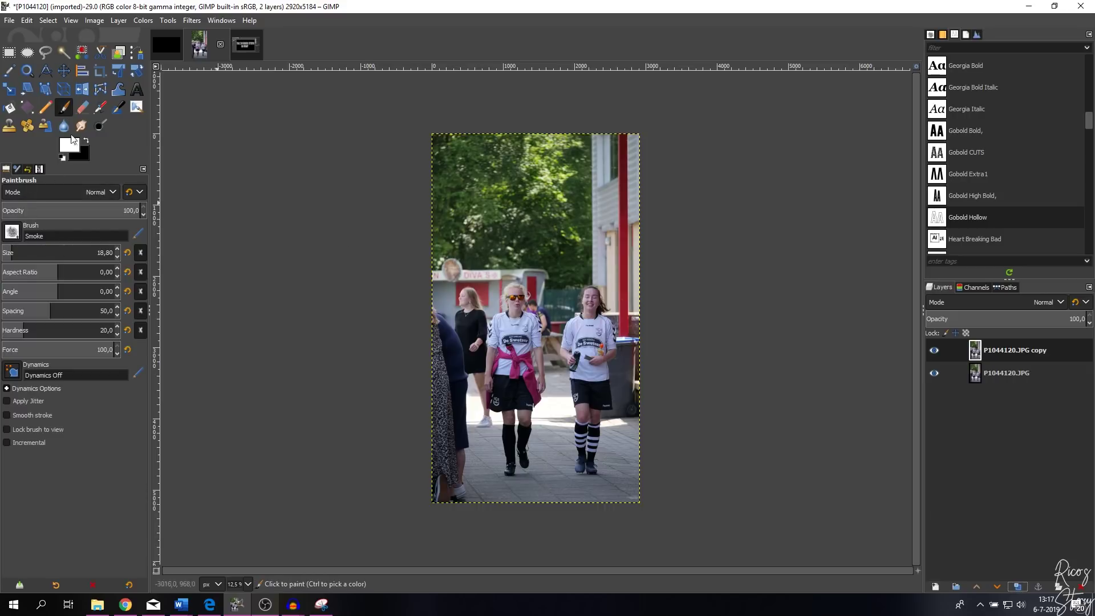
{"action": "mouse_move", "coordinate": [477, 213]}
{"action": "left_mouse_down"}
{"action": "mouse_move", "coordinate": [549, 389]}
{"action": "mouse_move", "coordinate": [569, 241]}
{"action": "mouse_move", "coordinate": [548, 376]}
{"action": "mouse_move", "coordinate": [531, 270]}
{"action": "mouse_move", "coordinate": [568, 338]}
{"action": "mouse_move", "coordinate": [522, 371]}
{"action": "left_mouse_up"}
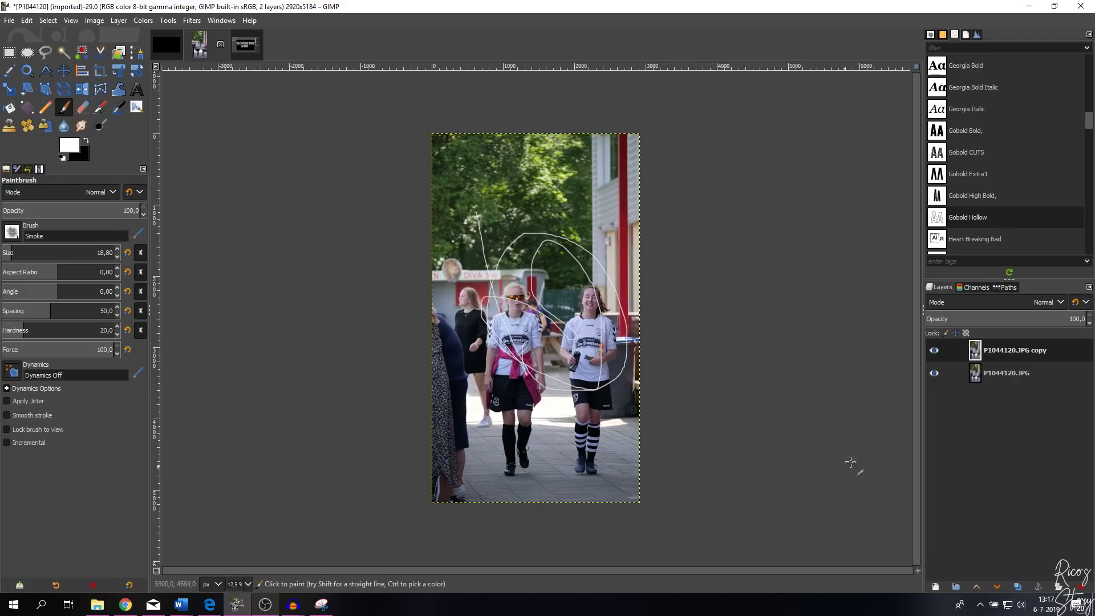
{"action": "left_click", "coordinate": [935, 354]}
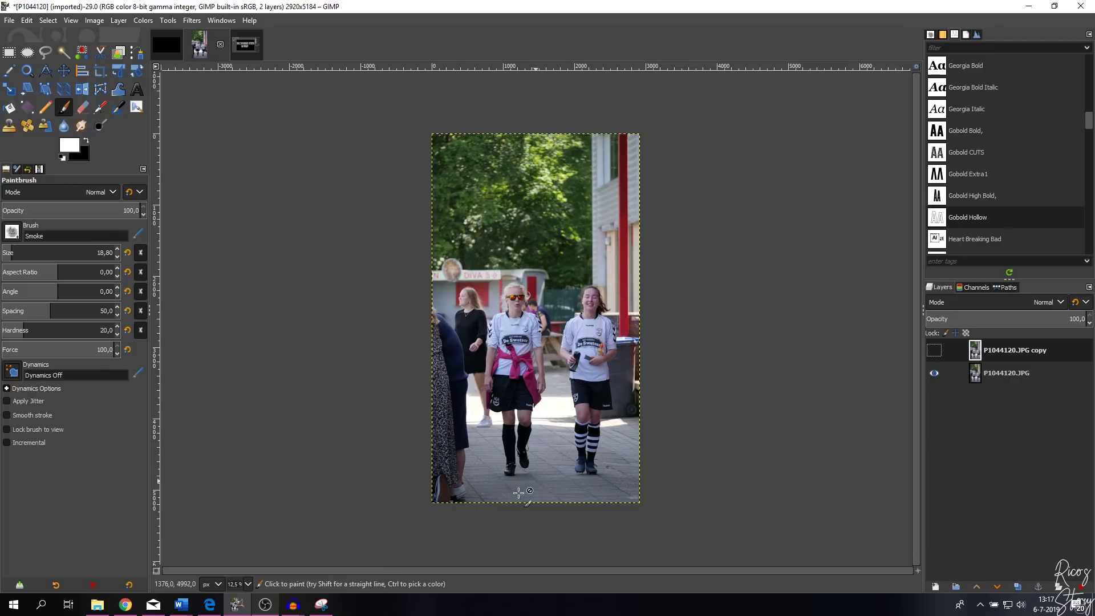
{"action": "left_click", "coordinate": [934, 351]}
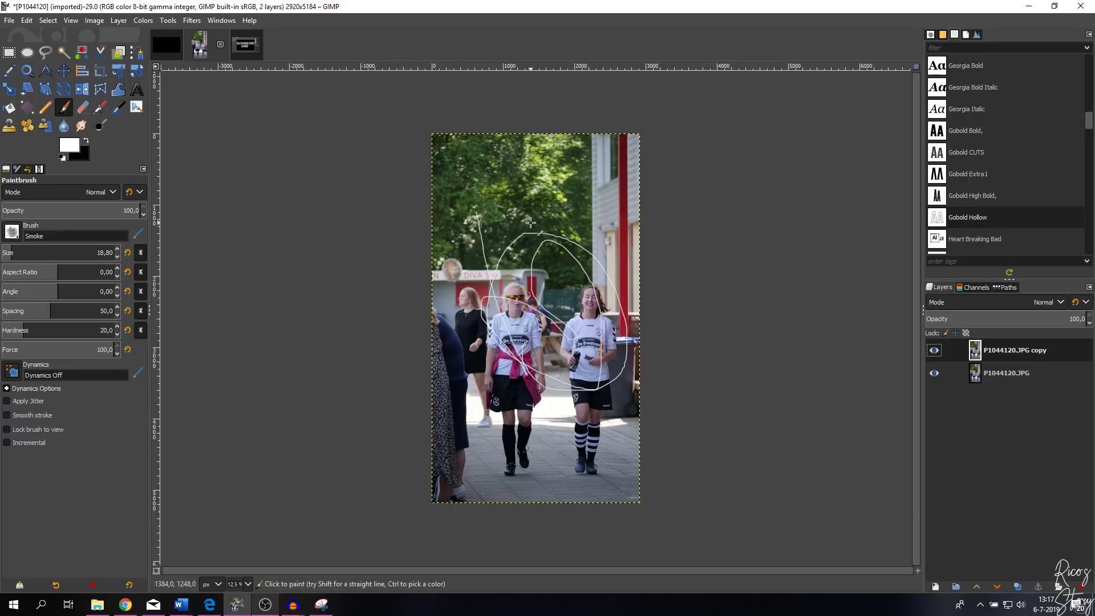
Undo the white brush strokes on the P1044120.JPG copy layer
{"action": "key", "text": "ctrl+z"}
{"action": "key", "text": "ctrl+z"}
{"action": "key", "text": "ctrl+z"}
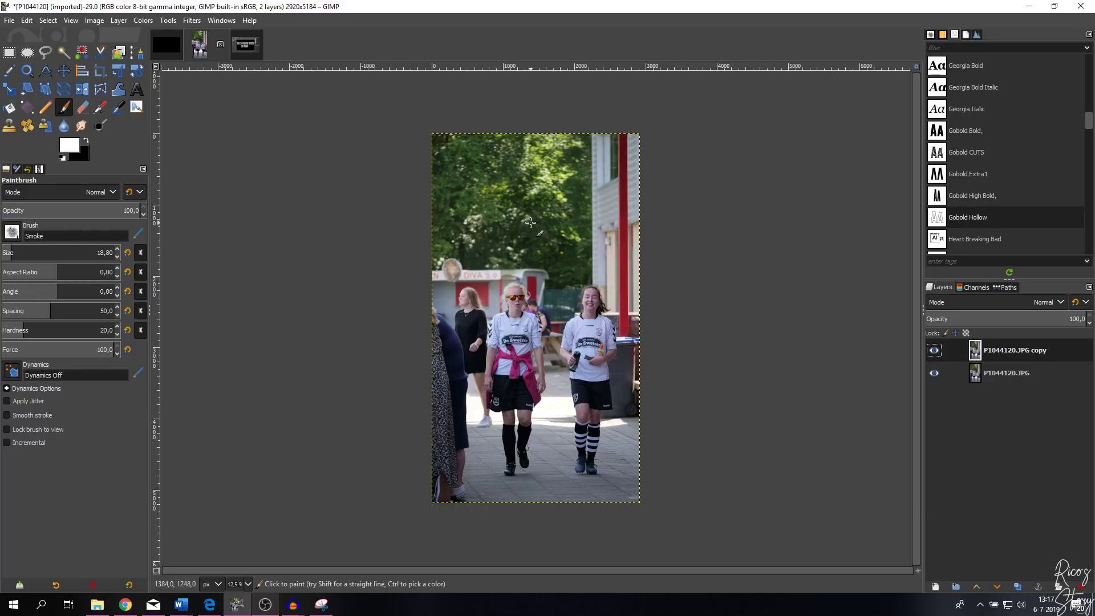
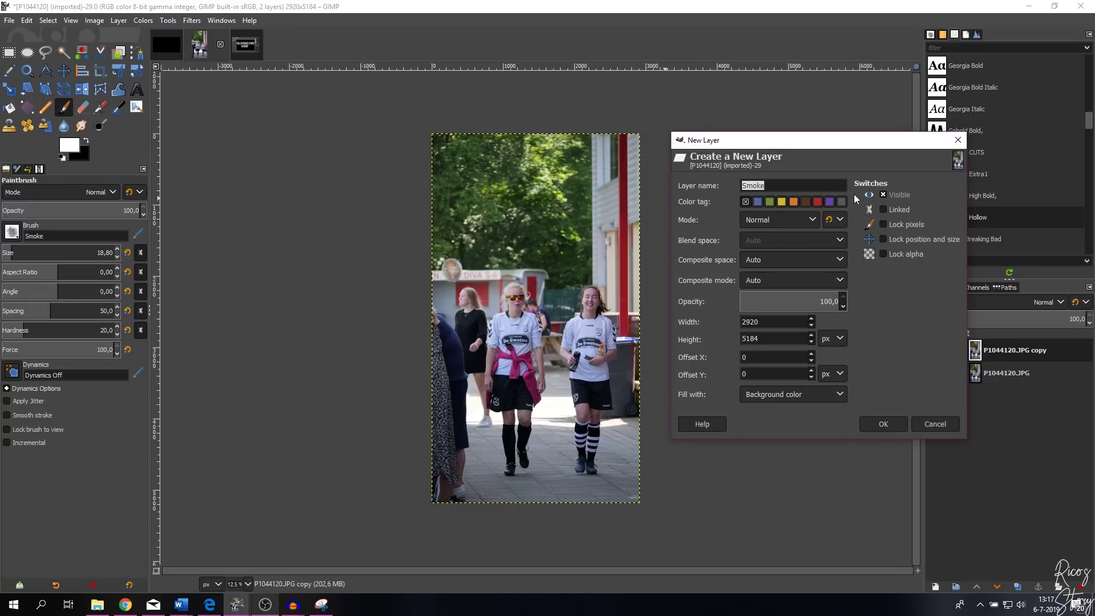
Examine the blend mode and fill options for a new layer, leaving Normal mode and the background color fill selected
{"action": "left_click", "coordinate": [765, 224]}
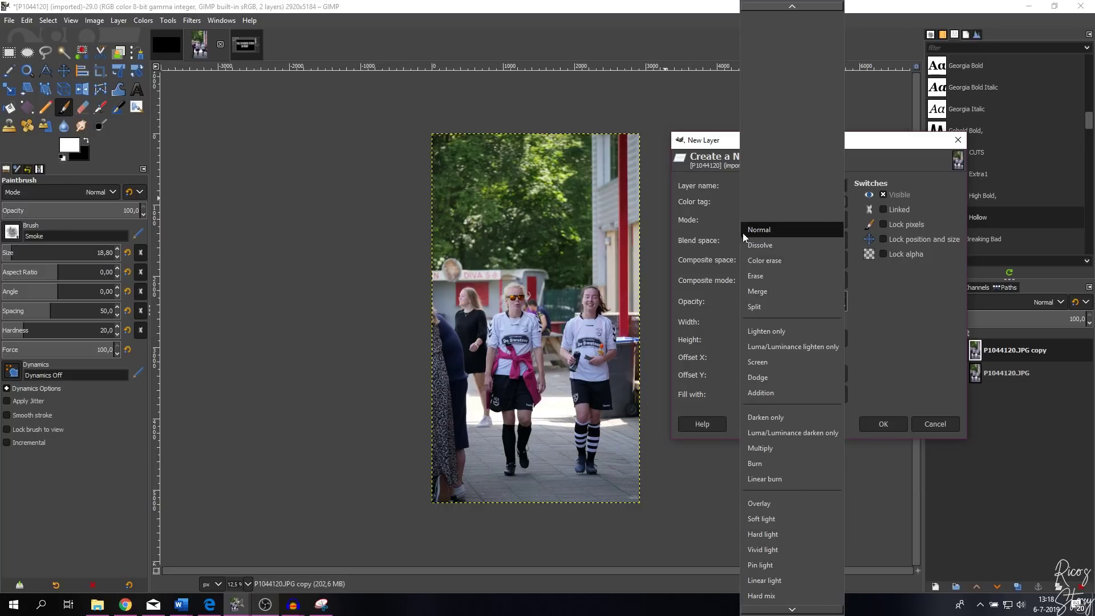
{"action": "left_click", "coordinate": [721, 226]}
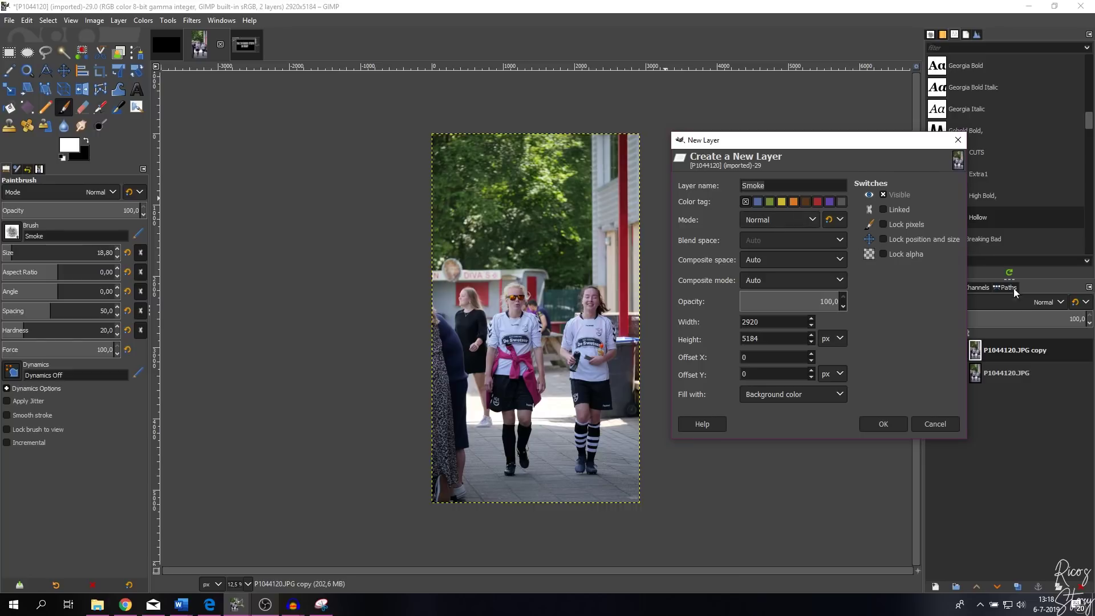
{"action": "left_click", "coordinate": [765, 220]}
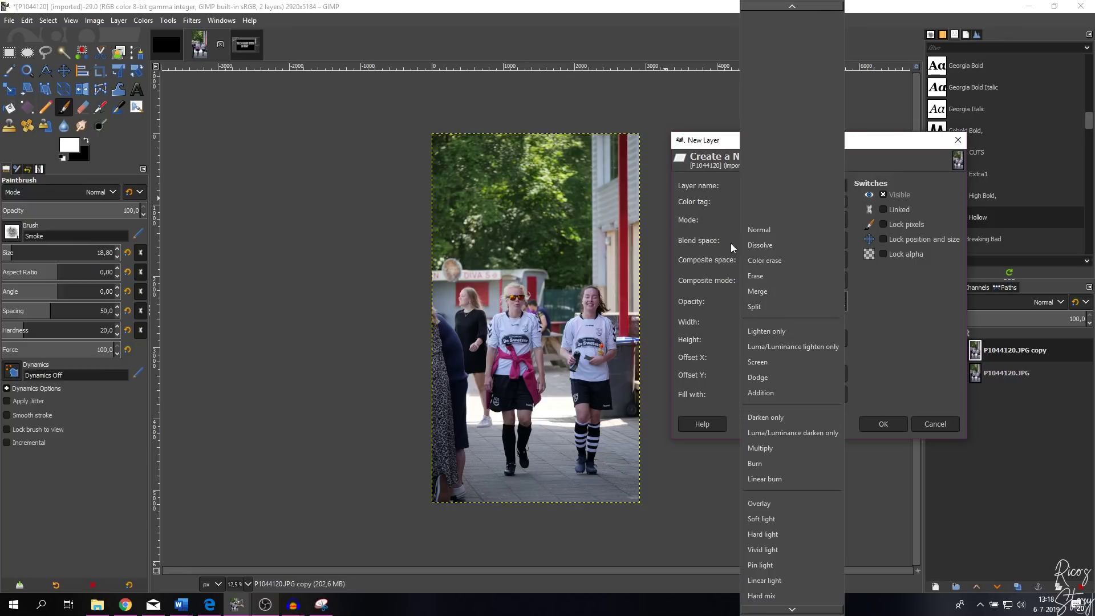
{"action": "left_click", "coordinate": [713, 220]}
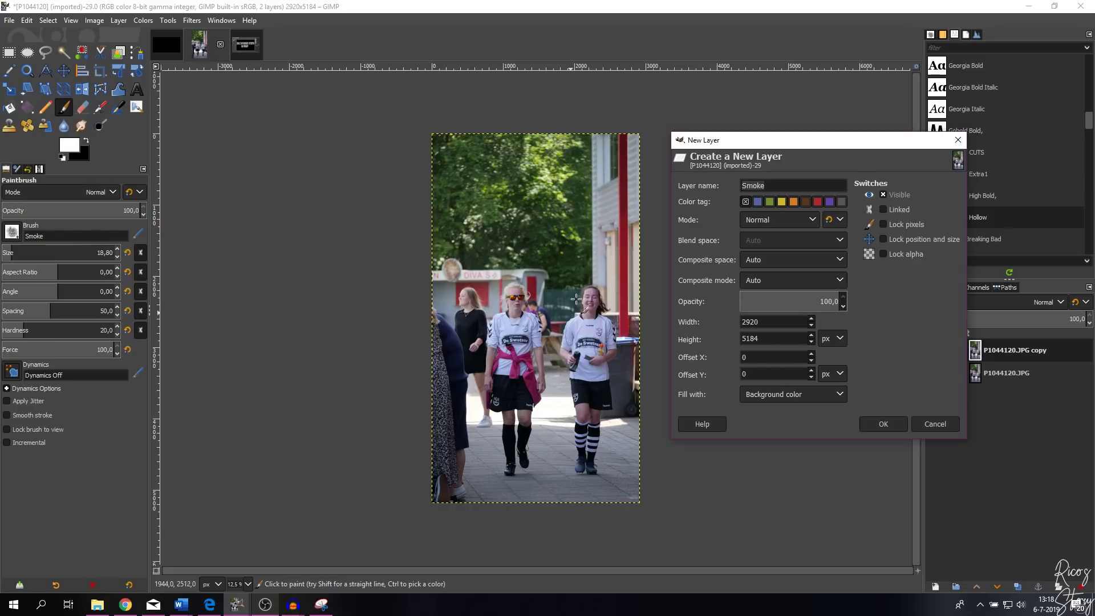
{"action": "left_click", "coordinate": [777, 395]}
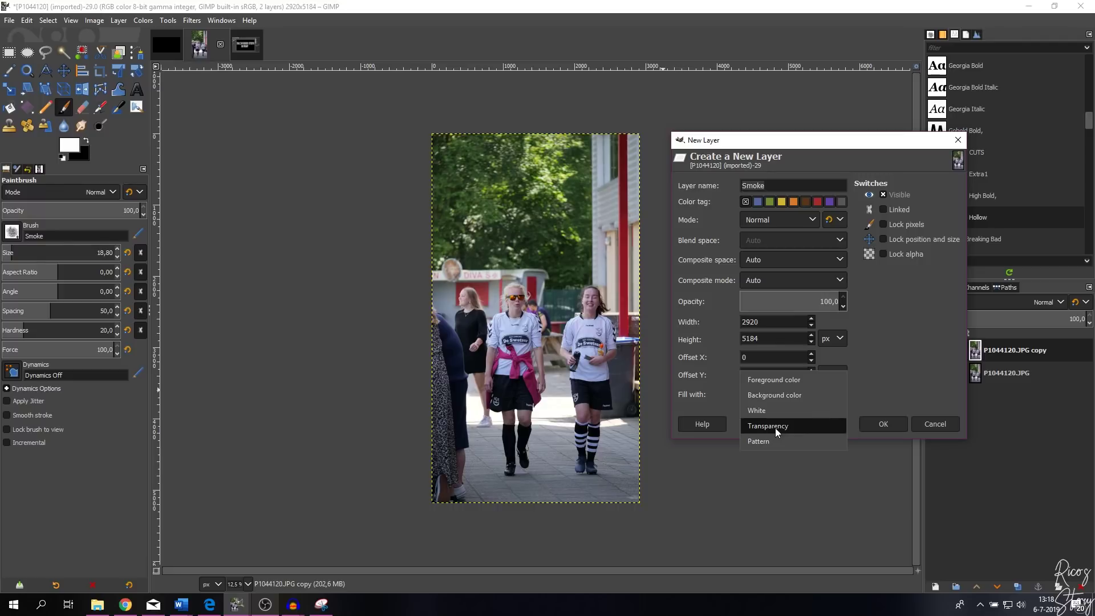
{"action": "left_click", "coordinate": [780, 394]}
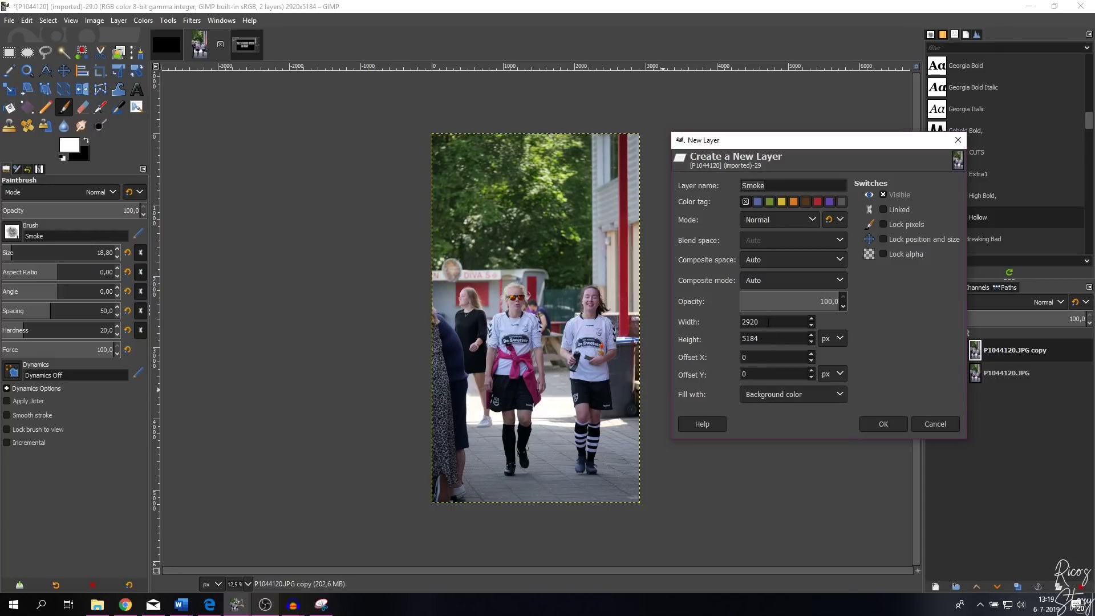
Create a new layer named Smoke, 1920 px wide and 1080 px high, filled with the background color
{"action": "double_click", "coordinate": [740, 321]}
{"action": "type", "text": "1"}
{"action": "double_click", "coordinate": [772, 341]}
{"action": "type", "text": "1080"}
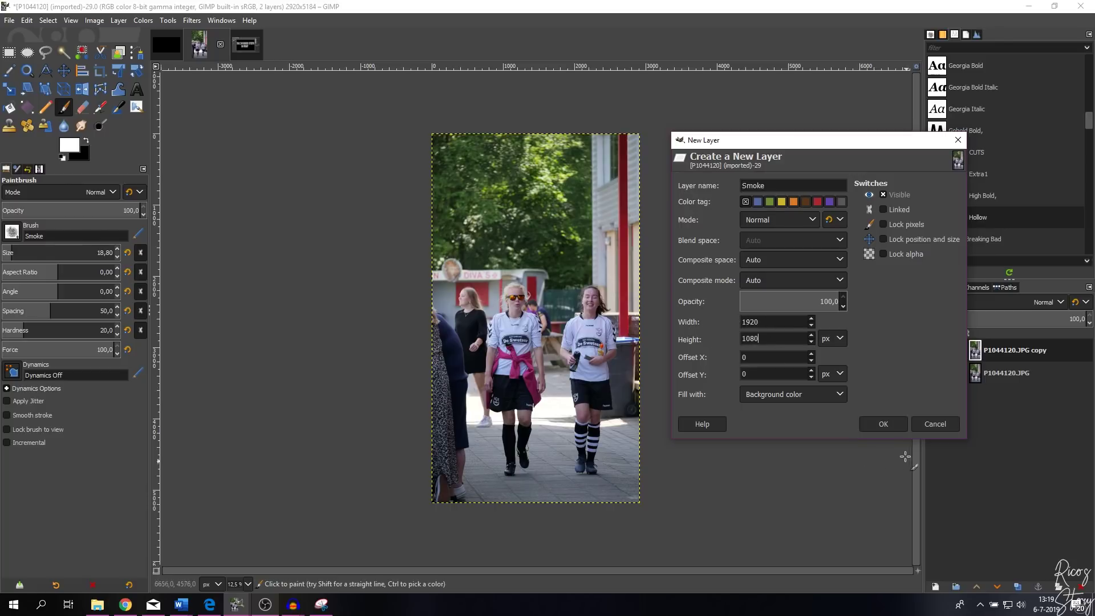
{"action": "left_click", "coordinate": [893, 425]}
Move the black Smoke layer over the two players and set its opacity to 50
{"action": "left_click", "coordinate": [63, 70]}
{"action": "mouse_move", "coordinate": [525, 183]}
{"action": "left_mouse_down"}
{"action": "mouse_move", "coordinate": [542, 386]}
{"action": "mouse_move", "coordinate": [557, 296]}
{"action": "mouse_move", "coordinate": [558, 321]}
{"action": "left_mouse_up"}
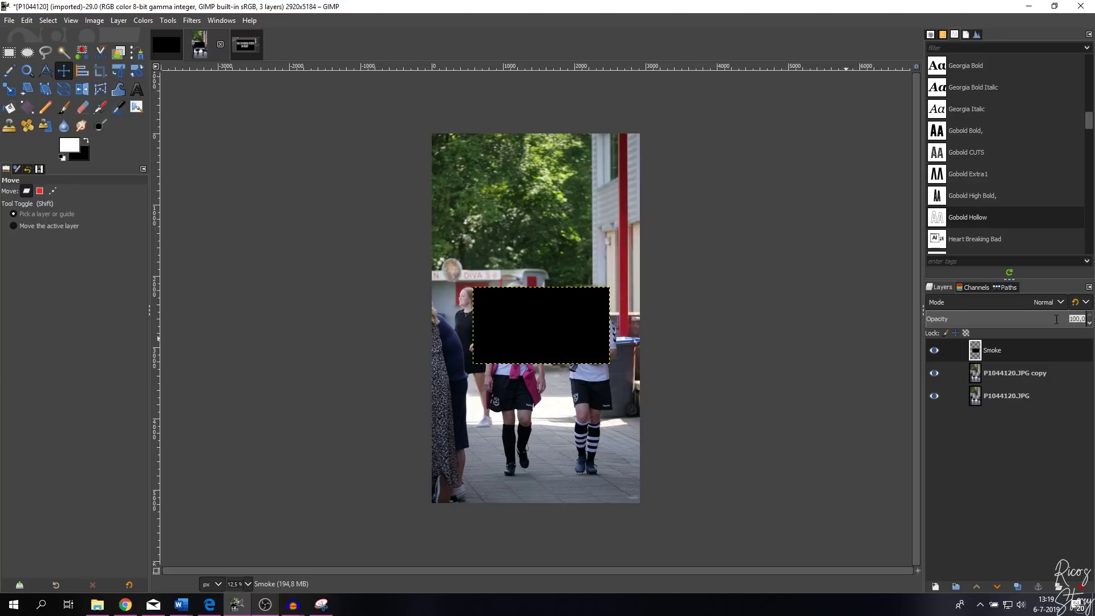
{"action": "left_click_drag", "start_coordinate": [1067, 321], "coordinate": [1051, 321]}
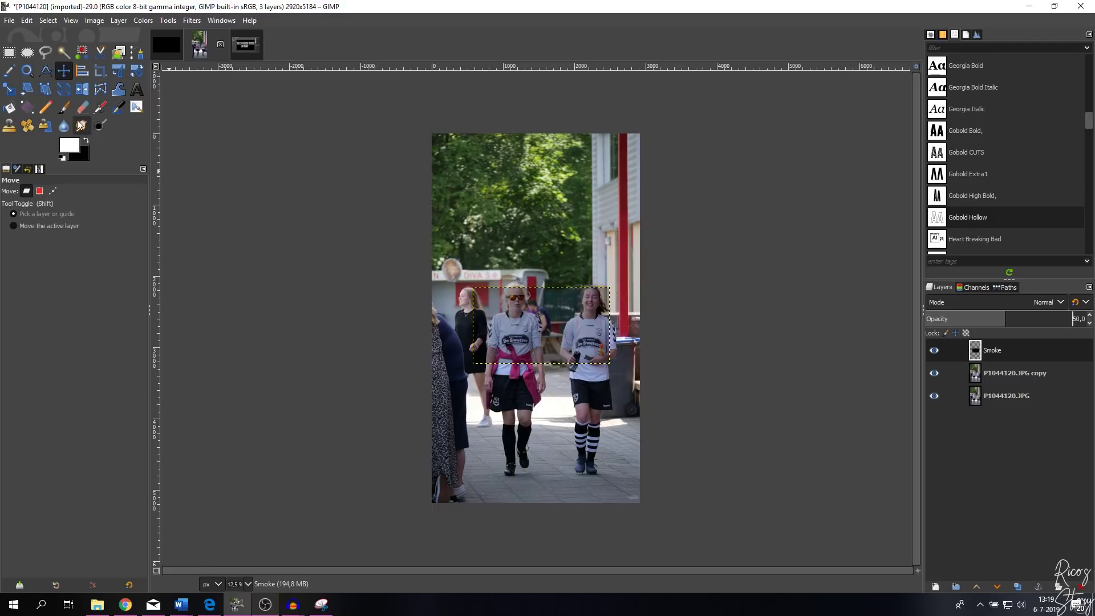
Delete the Smoke layer from the P1044120 image
{"action": "right_click", "coordinate": [994, 351]}
{"action": "left_click", "coordinate": [996, 353]}
{"action": "right_click", "coordinate": [993, 348]}
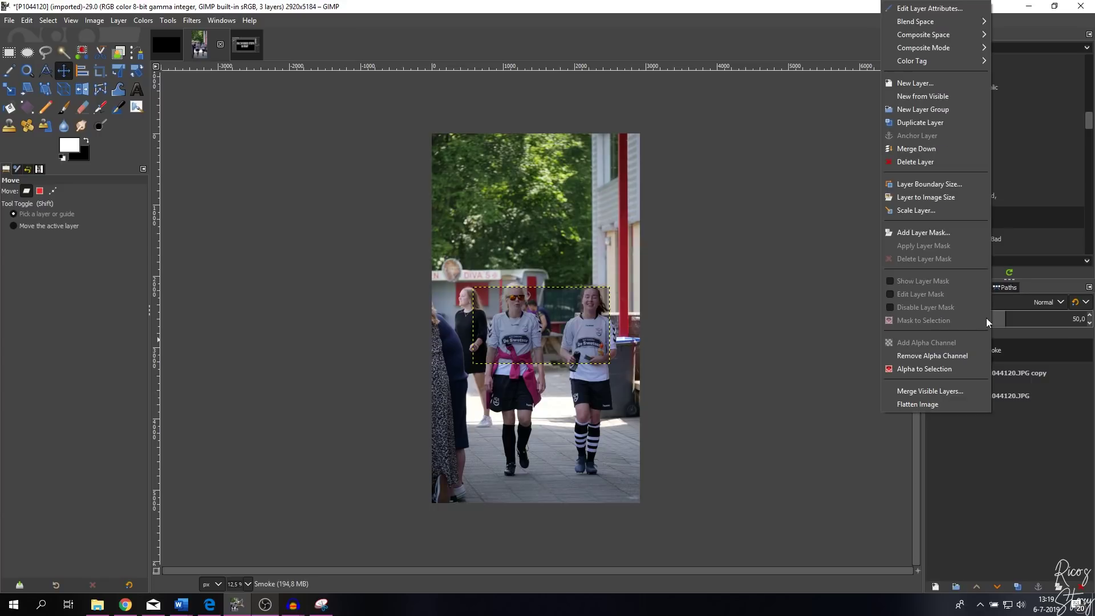
{"action": "left_click", "coordinate": [913, 160]}
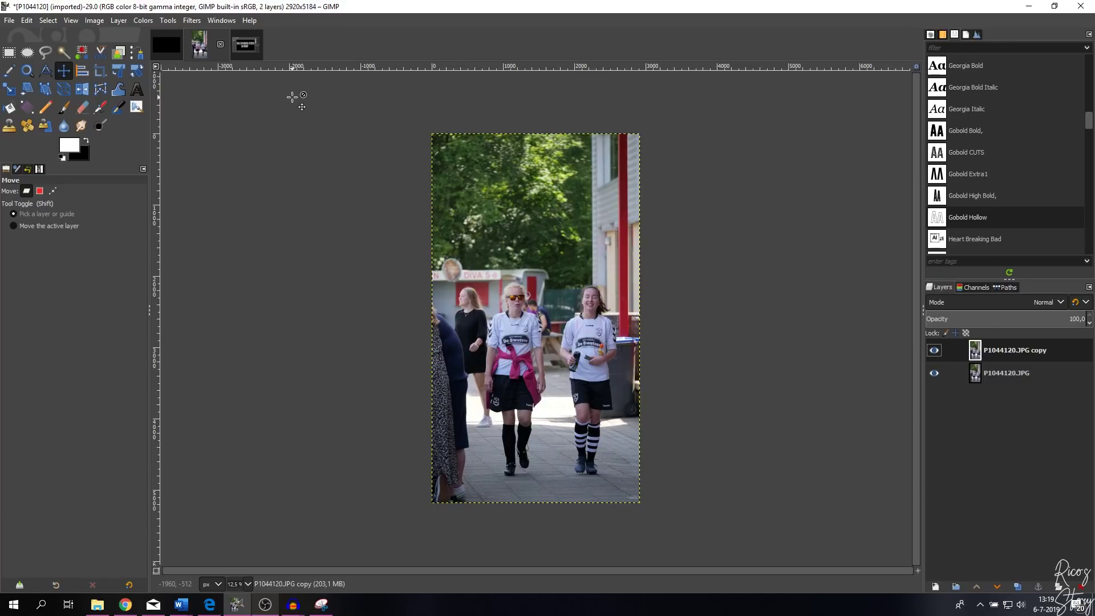
Set up the Text tool with the Gobold Bold font and the white text color ffffff
{"action": "left_click", "coordinate": [135, 91]}
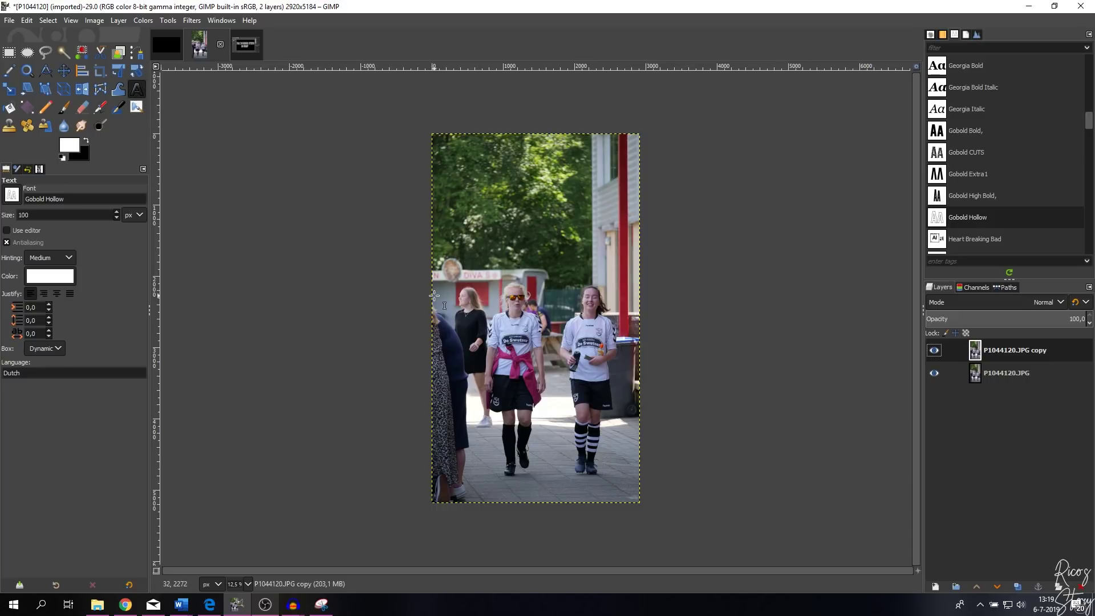
{"action": "left_click", "coordinate": [11, 194]}
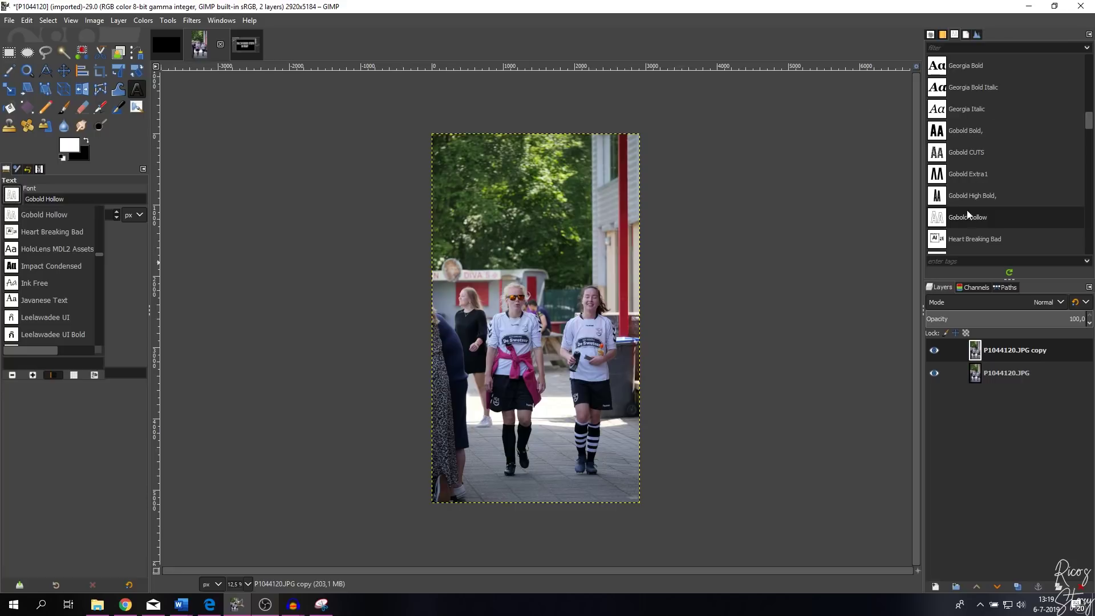
{"action": "left_click", "coordinate": [960, 131]}
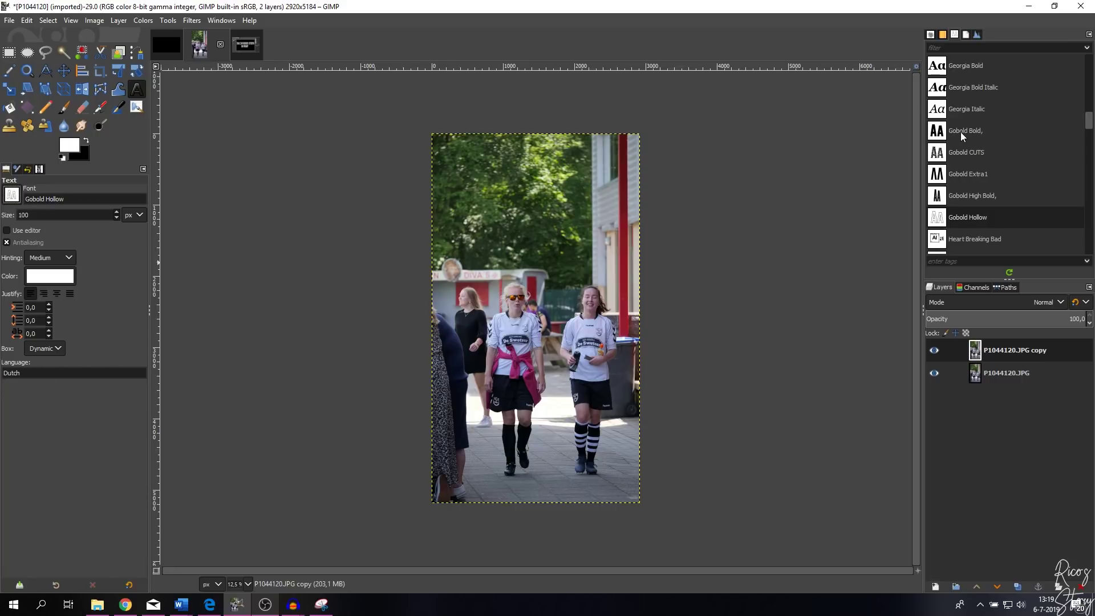
{"action": "left_click", "coordinate": [961, 131]}
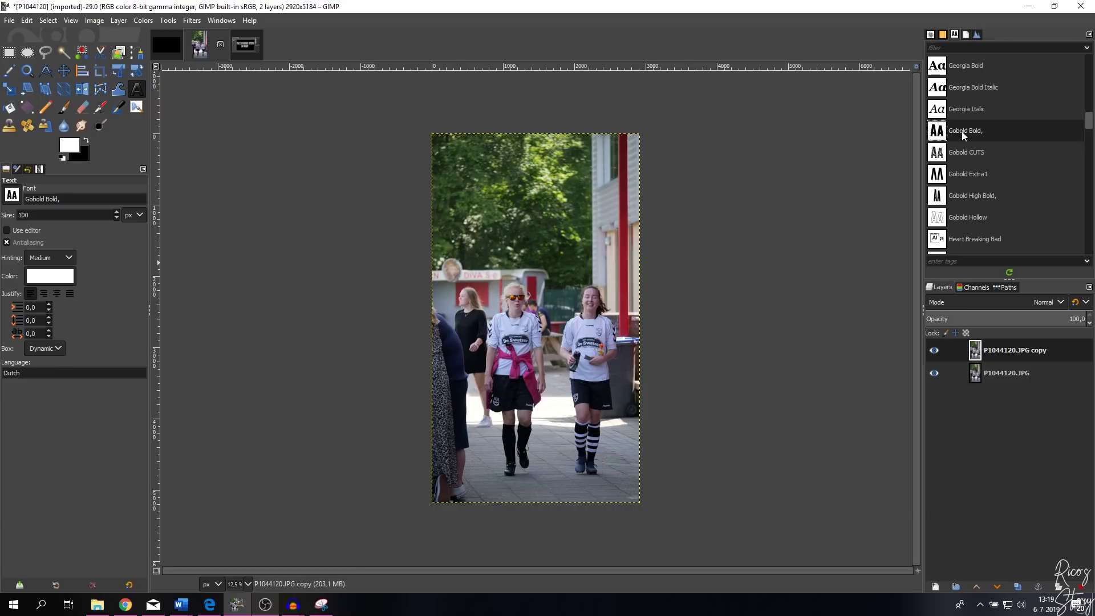
{"action": "left_click", "coordinate": [51, 277]}
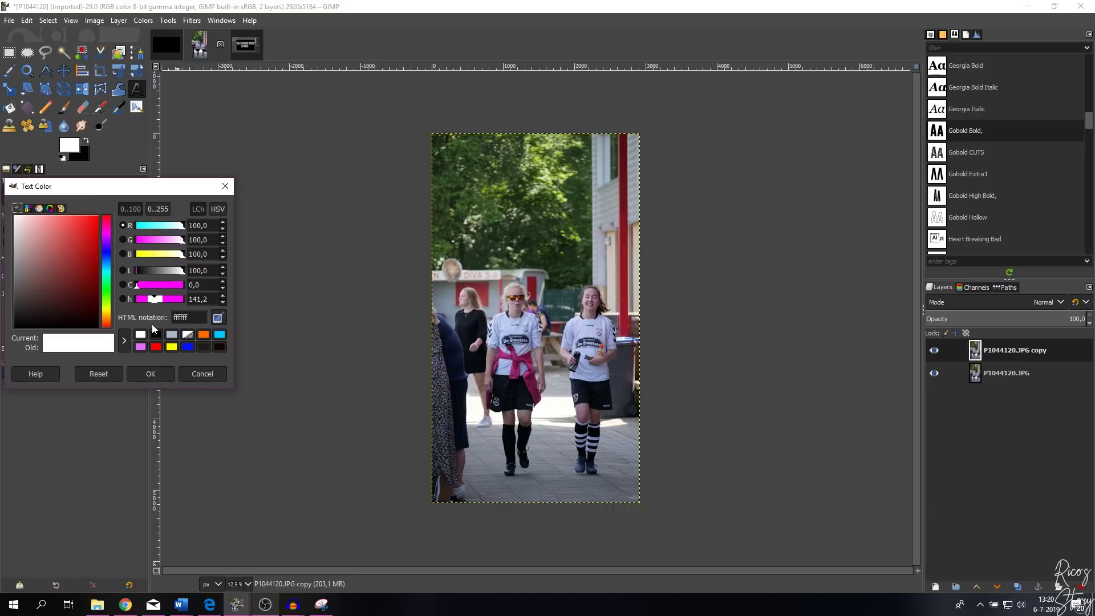
{"action": "left_click", "coordinate": [157, 373]}
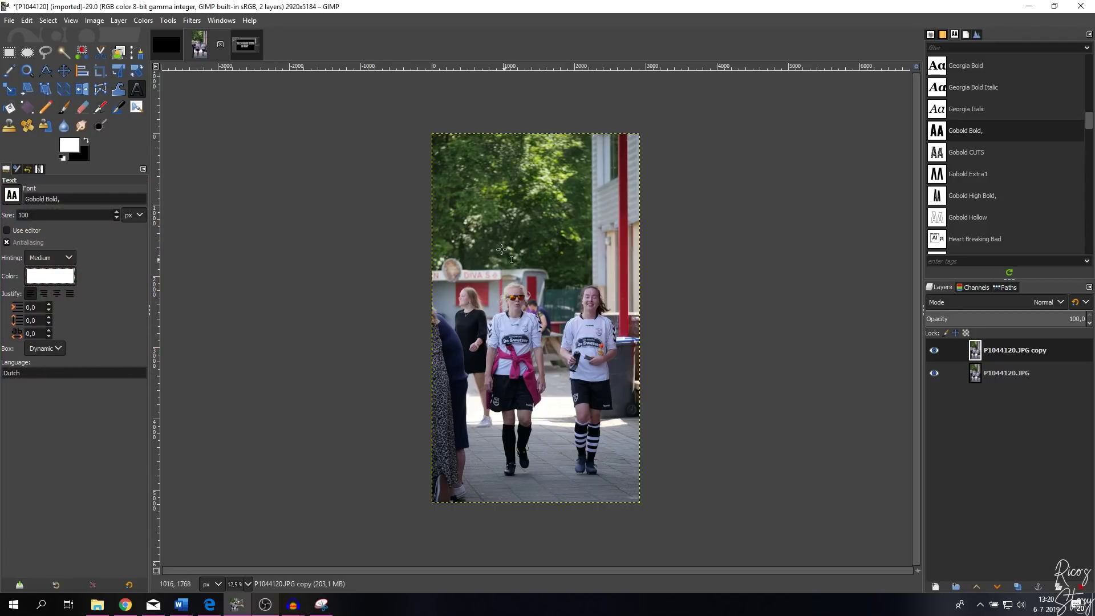
Add the text "Soccergame" over the trees above the players
{"action": "left_click", "coordinate": [452, 221]}
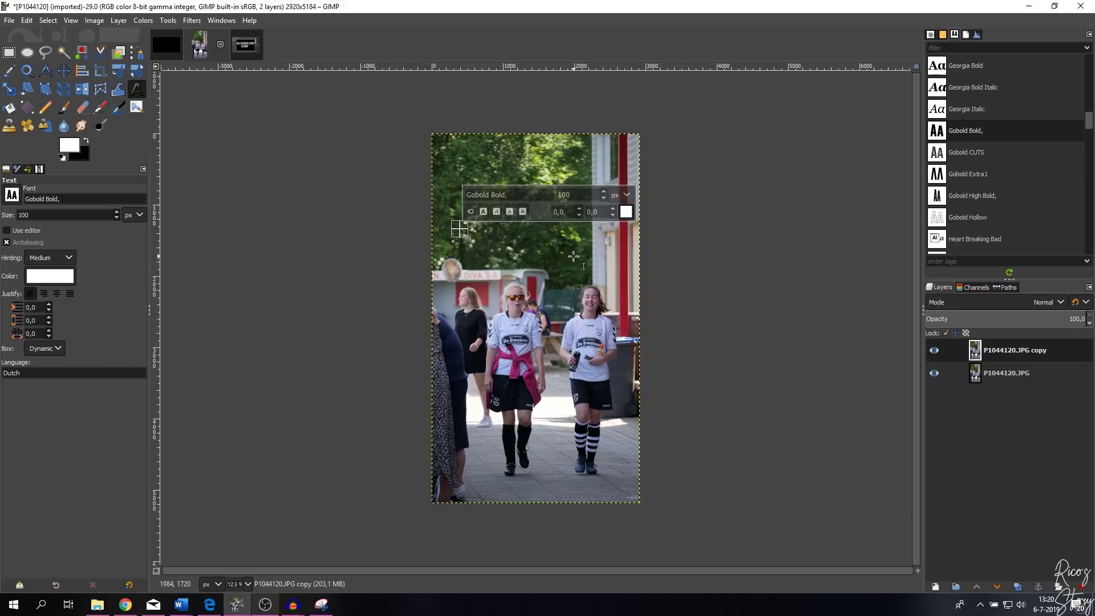
{"action": "type", "text": "Socc"}
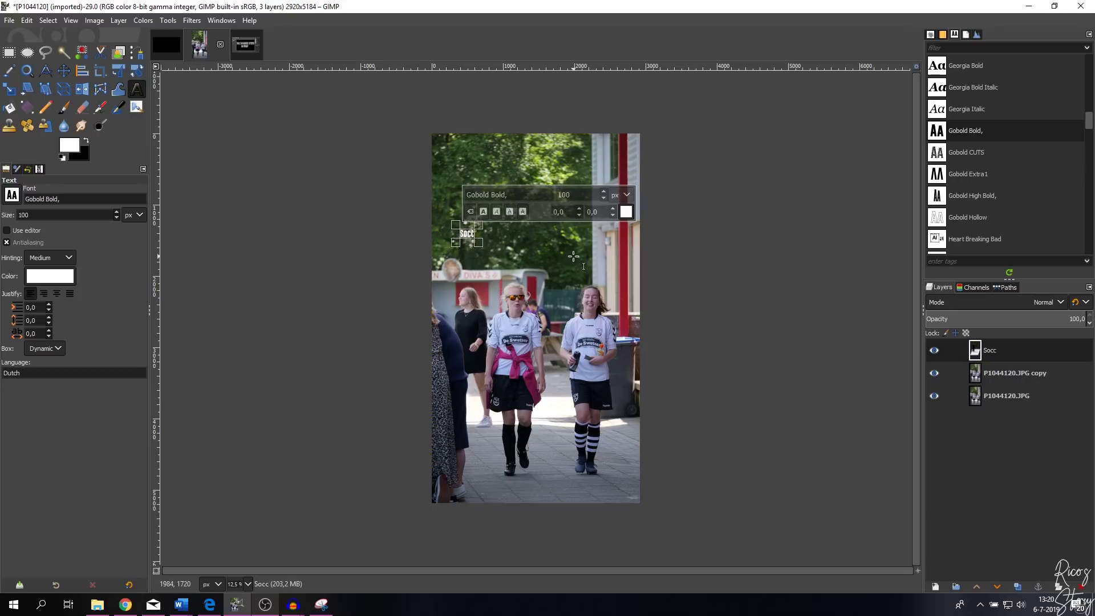
{"action": "type", "text": "ergame"}
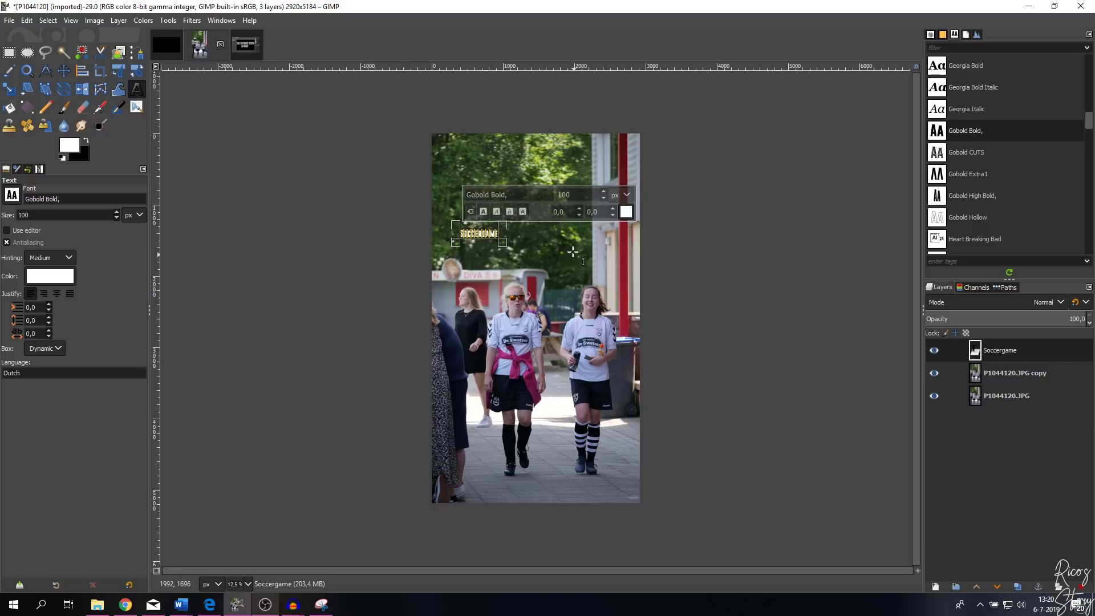
Enlarge the whole Soccergame text to 450 px and move it up and left so it sits roughly centred above the players
{"action": "key", "text": "ctrl+a"}
{"action": "double_click", "coordinate": [562, 195]}
{"action": "type", "text": "150"}
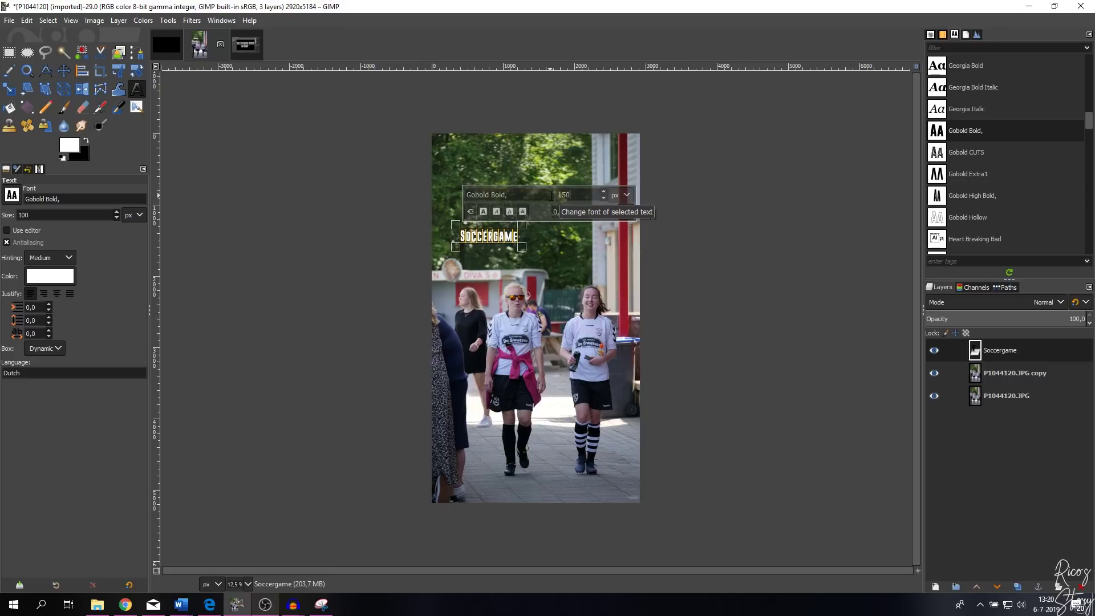
{"action": "double_click", "coordinate": [562, 194]}
{"action": "type", "text": "200"}
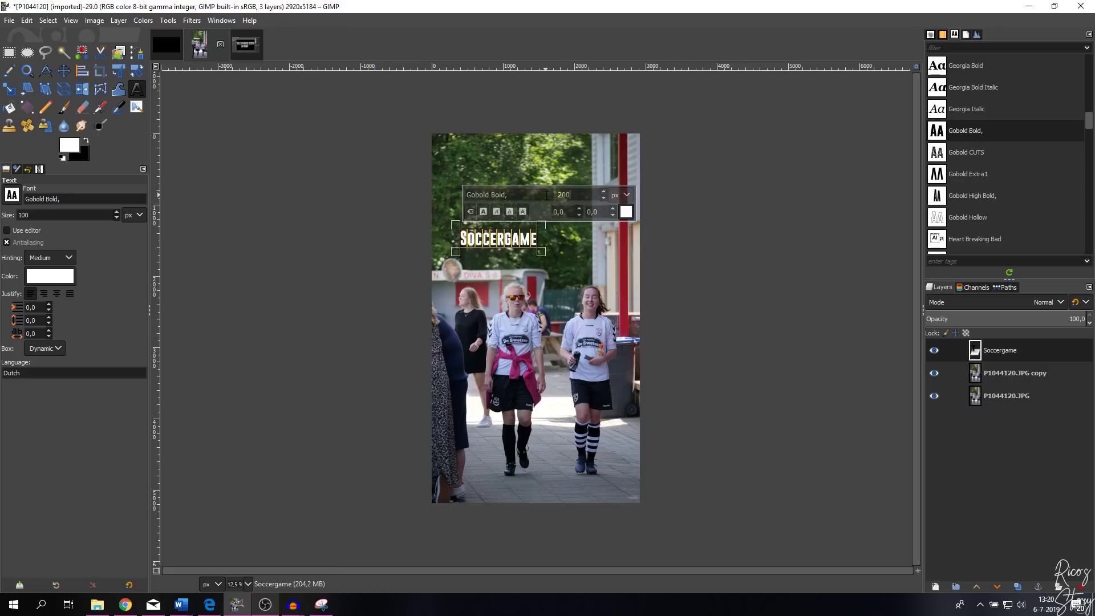
{"action": "double_click", "coordinate": [557, 192]}
{"action": "type", "text": "500"}
{"action": "key", "text": "Return"}
{"action": "type", "text": "450"}
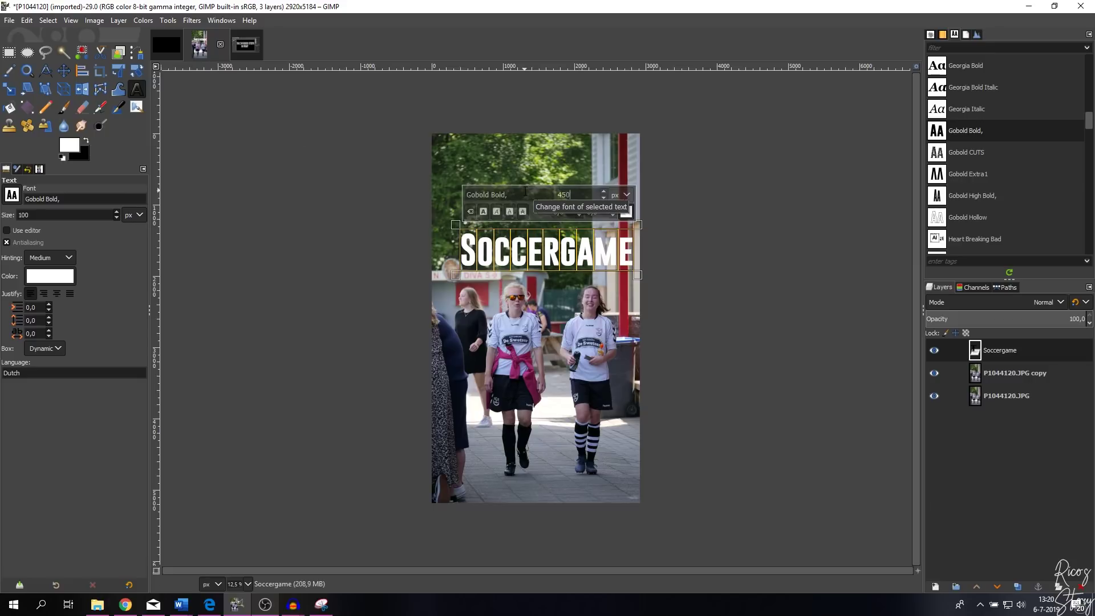
{"action": "left_click", "coordinate": [62, 72]}
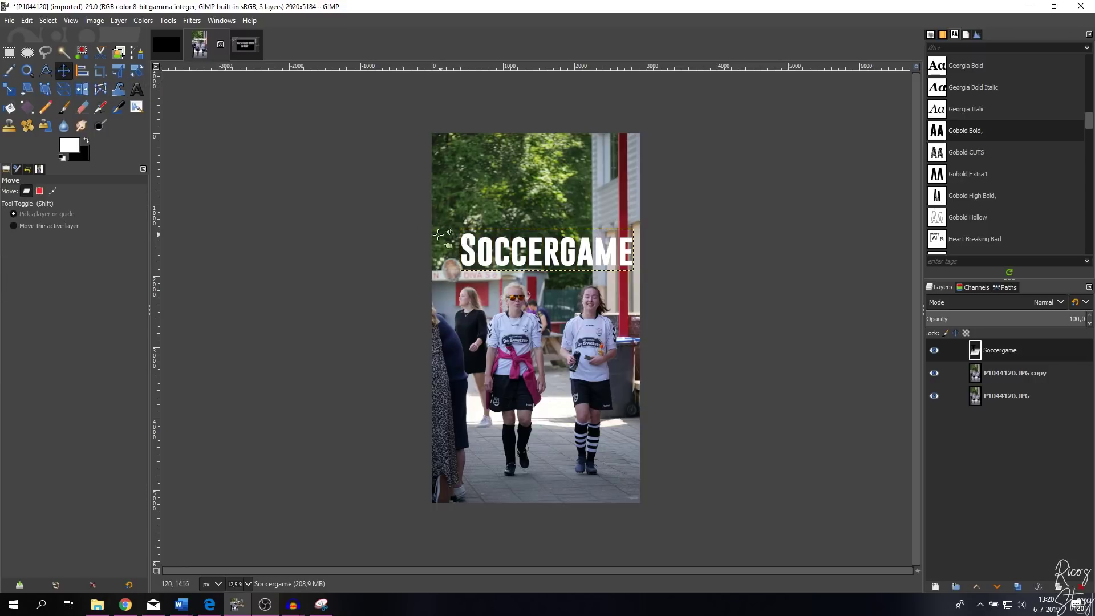
{"action": "left_click_drag", "start_coordinate": [501, 263], "coordinate": [473, 234]}
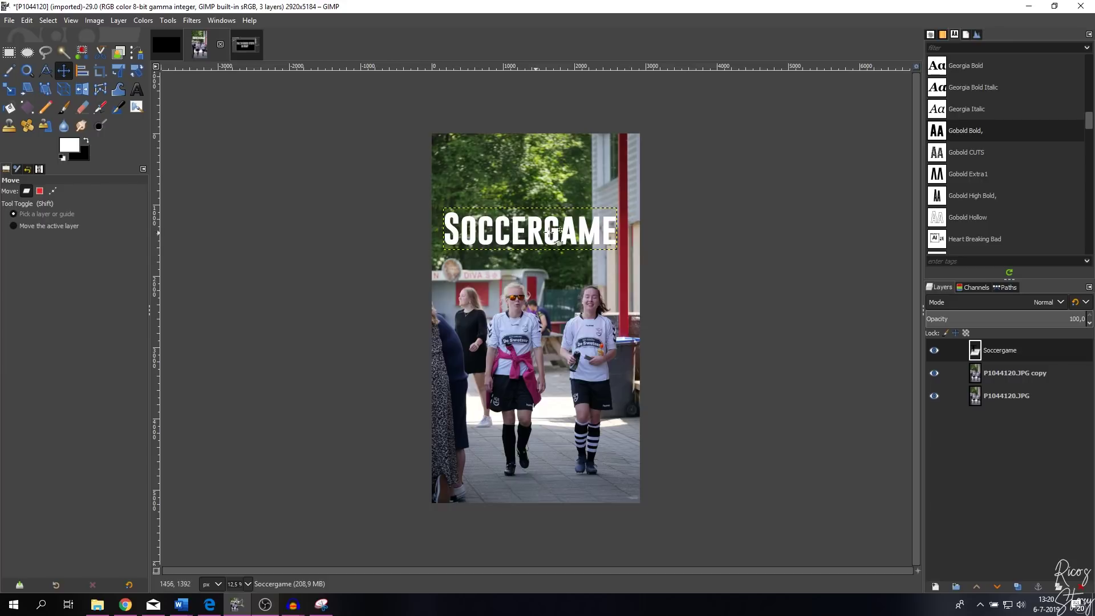
Align the Soccergame text to the horizontal centre and vertical middle of the P1044120.JPG copy layer, relative to the active layer
{"action": "left_click", "coordinate": [82, 71]}
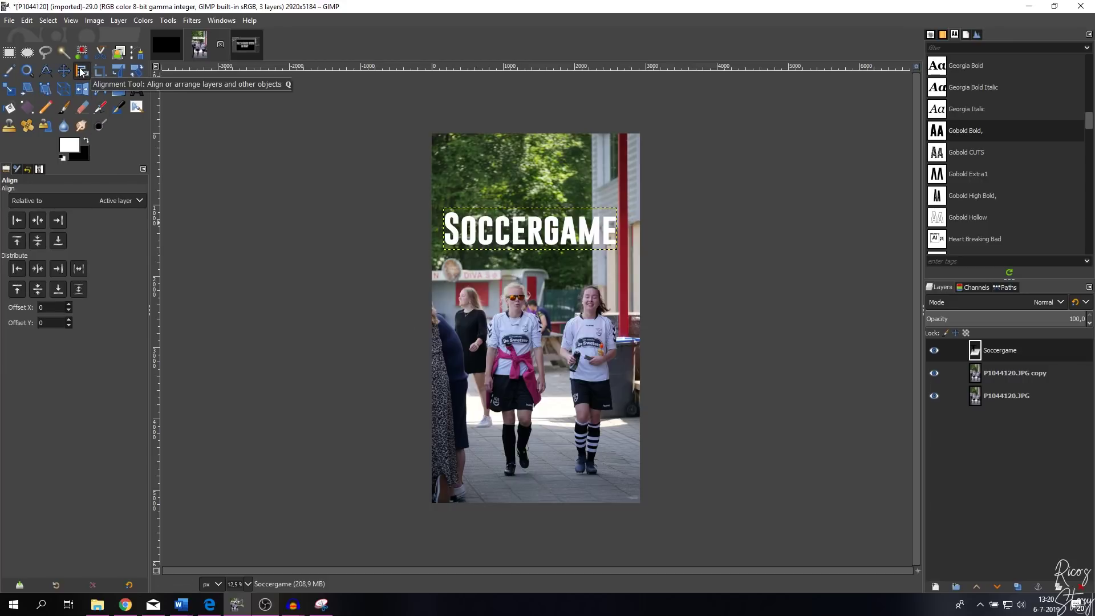
{"action": "left_click", "coordinate": [1031, 374]}
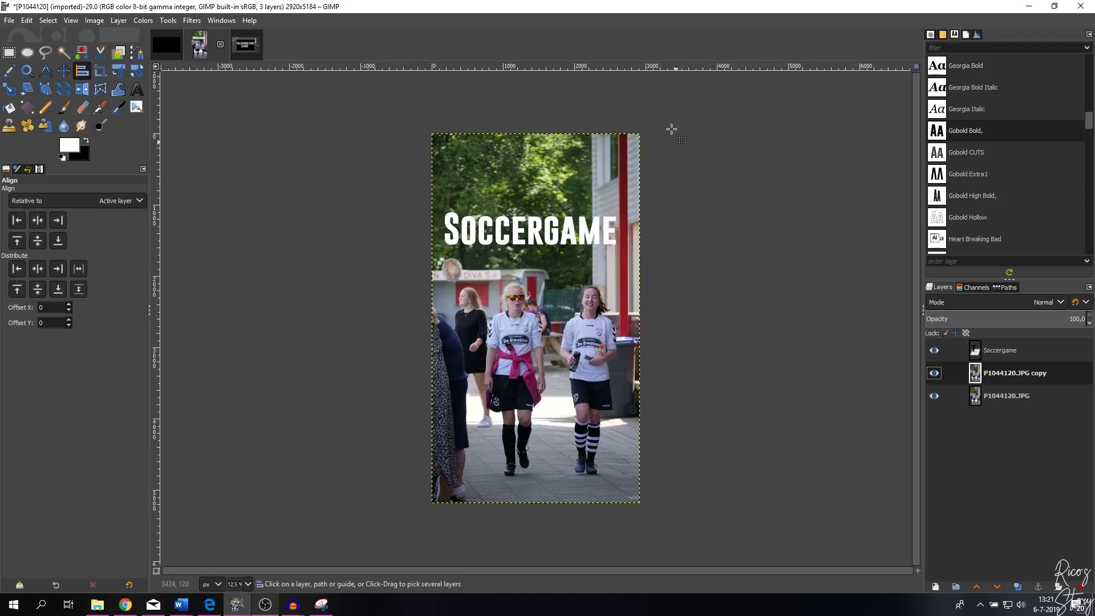
{"action": "left_click", "coordinate": [535, 228]}
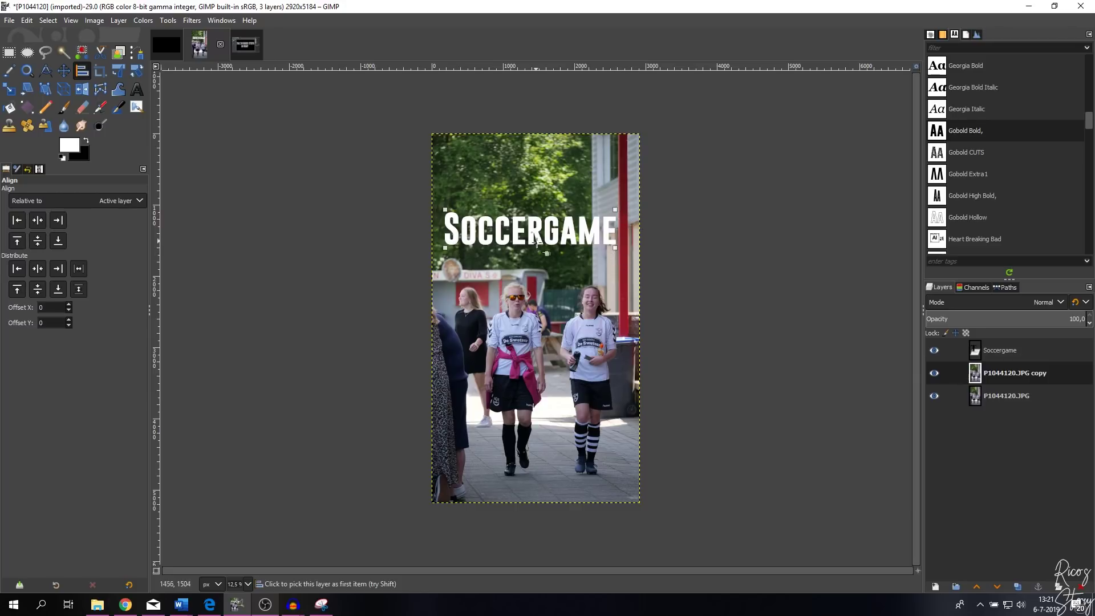
{"action": "left_click", "coordinate": [59, 201]}
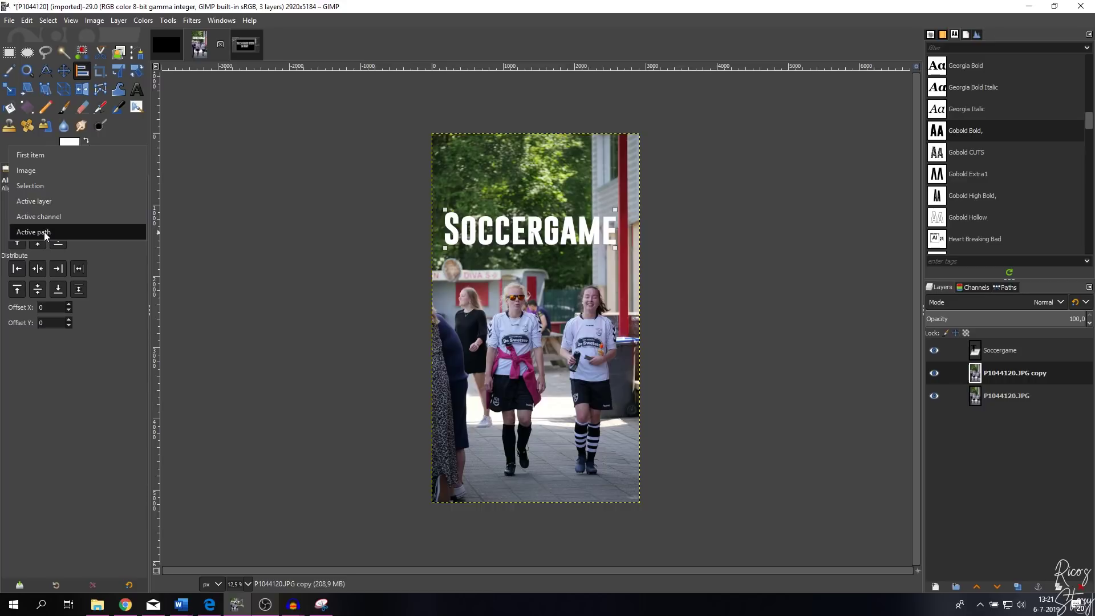
{"action": "left_click", "coordinate": [44, 204]}
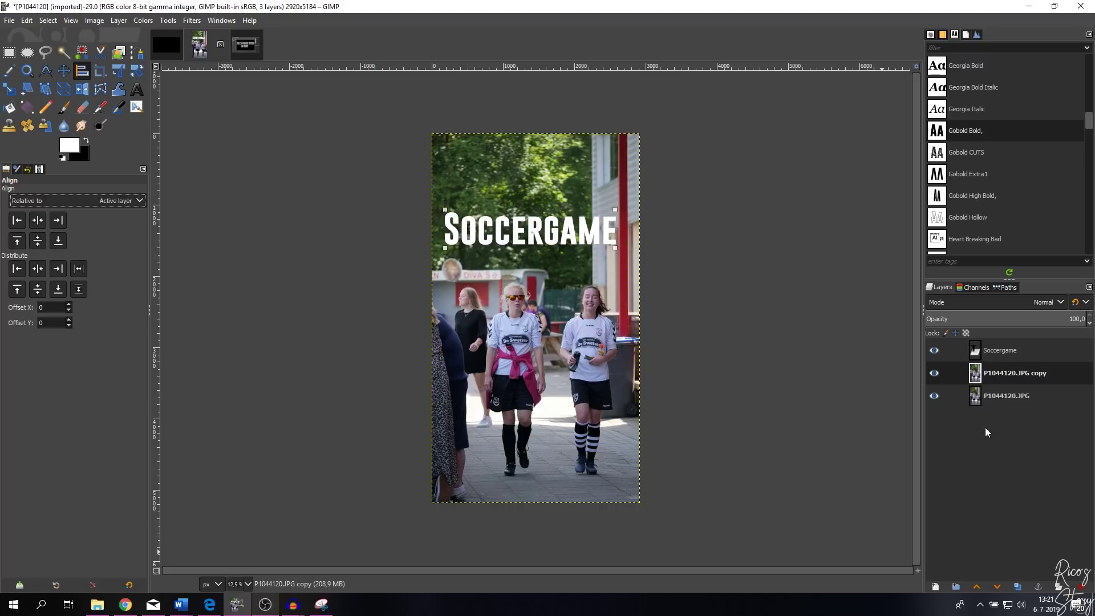
{"action": "left_click", "coordinate": [37, 221]}
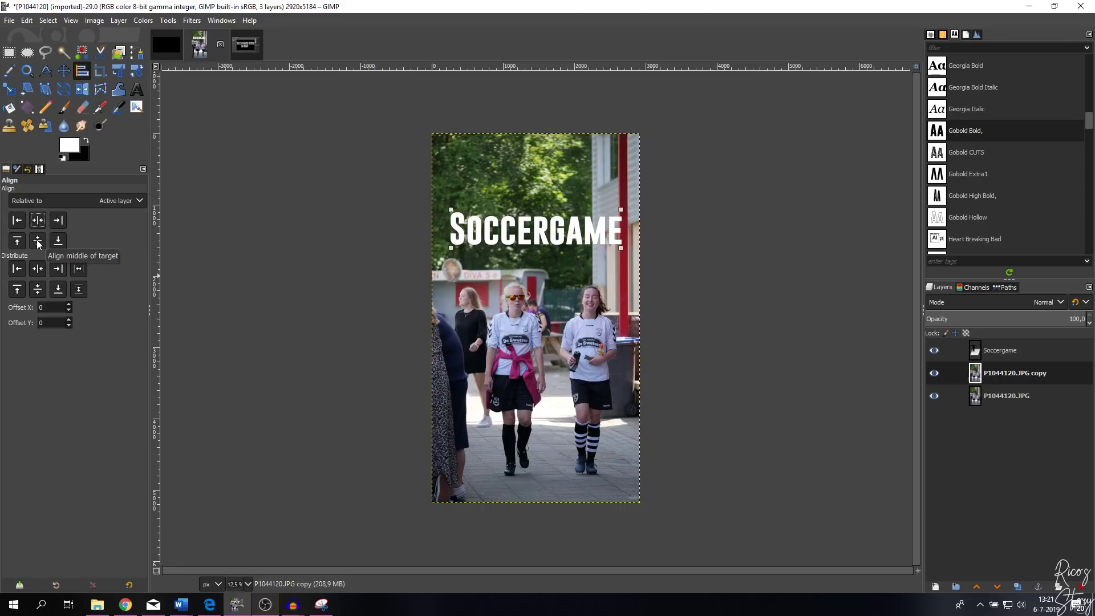
{"action": "left_click", "coordinate": [38, 241]}
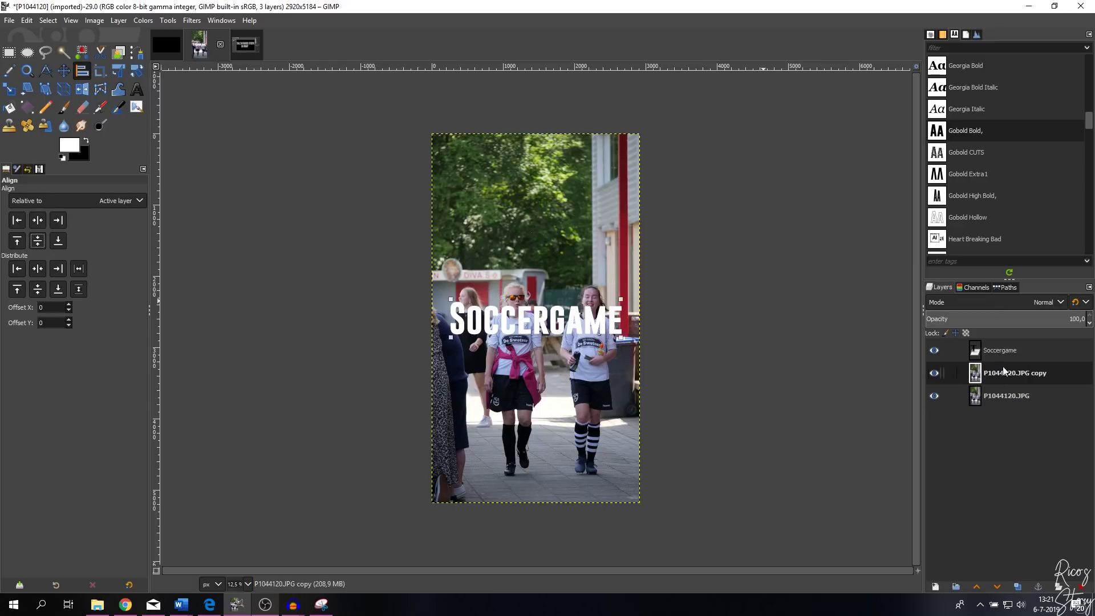
Delete the Soccergame text layer
{"action": "right_click", "coordinate": [1008, 351]}
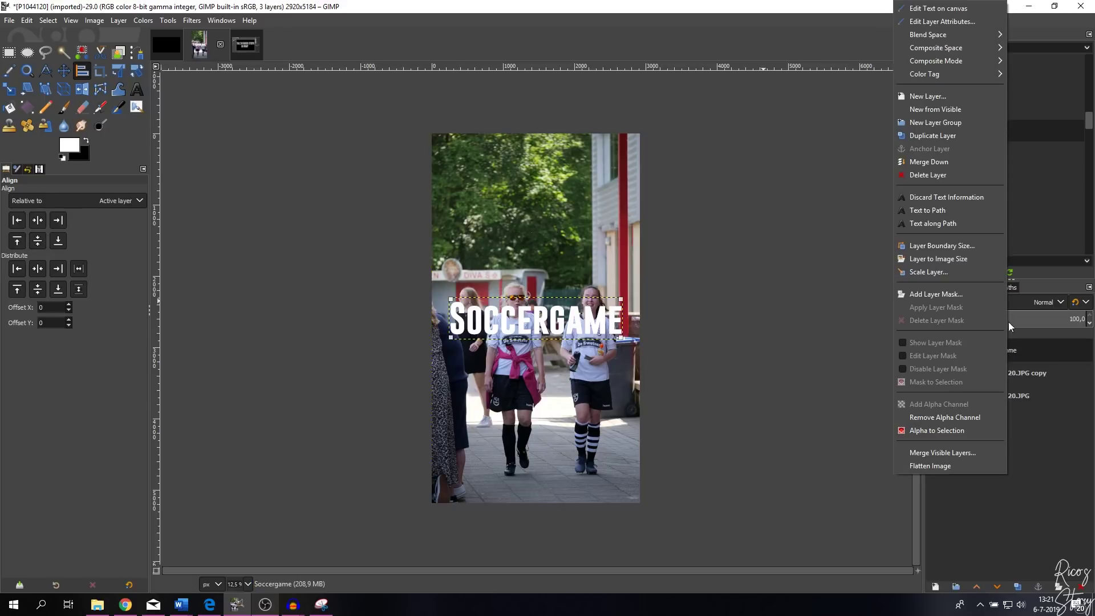
{"action": "left_click", "coordinate": [930, 175]}
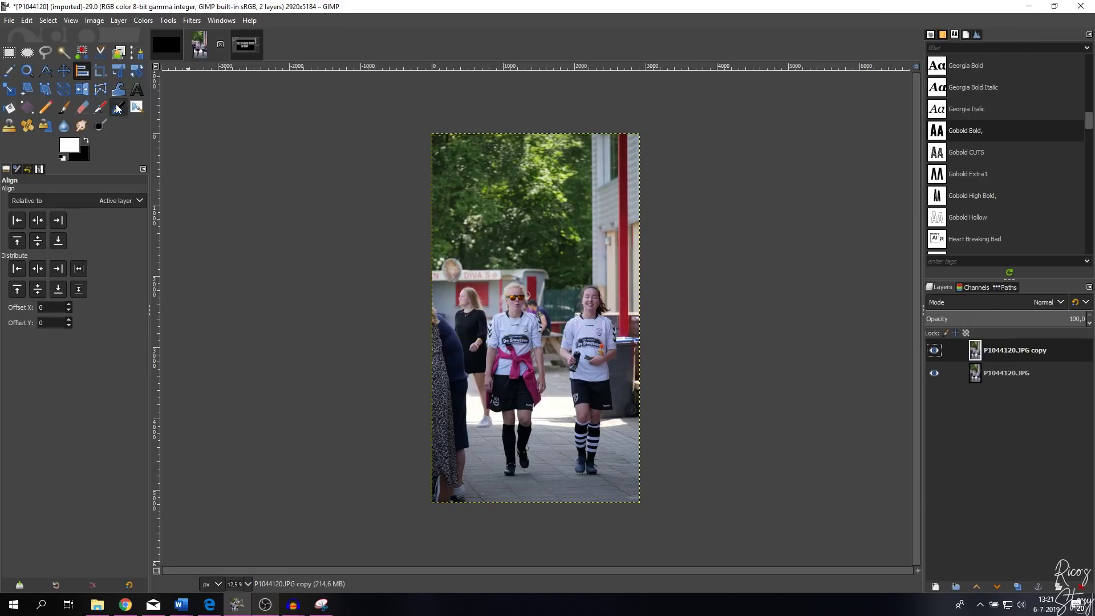
Try scaling down the P1044120.JPG copy layer freehand from its upper-left corner, apply the scale and undo it
{"action": "left_click", "coordinate": [10, 89]}
{"action": "left_click", "coordinate": [536, 214]}
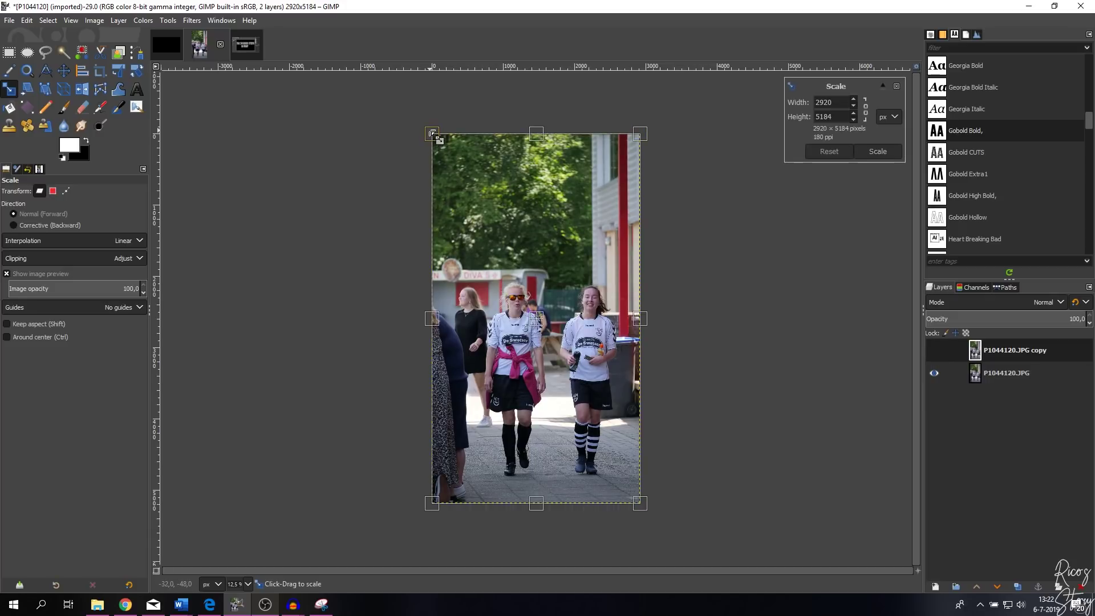
{"action": "left_click_drag", "start_coordinate": [433, 134], "coordinate": [460, 190]}
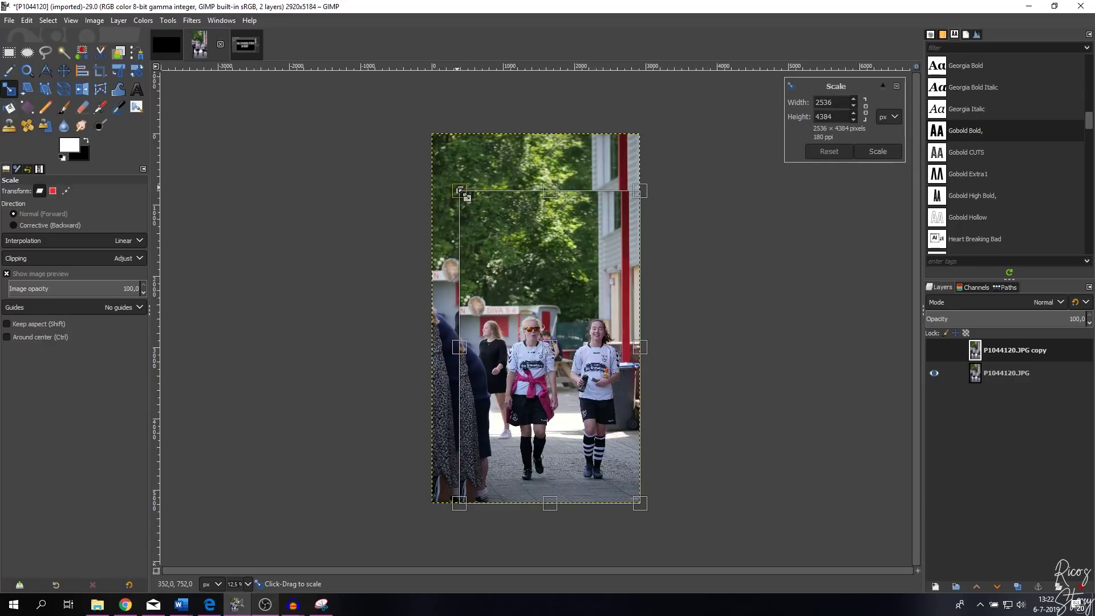
{"action": "left_click_drag", "start_coordinate": [459, 191], "coordinate": [443, 237]}
{"action": "left_click", "coordinate": [878, 151]}
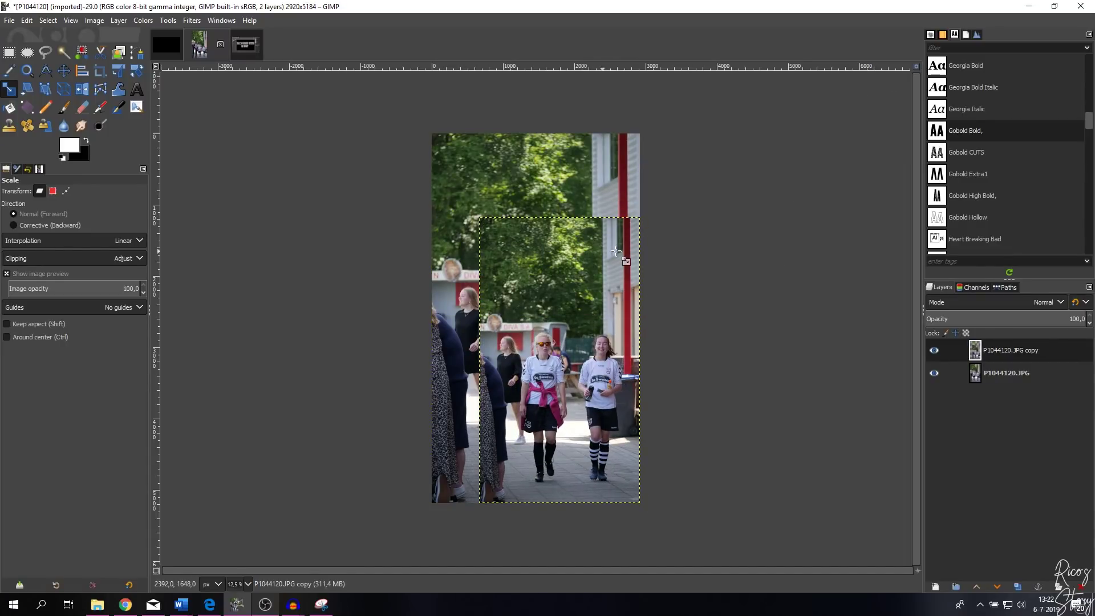
{"action": "key", "text": "ctrl+z"}
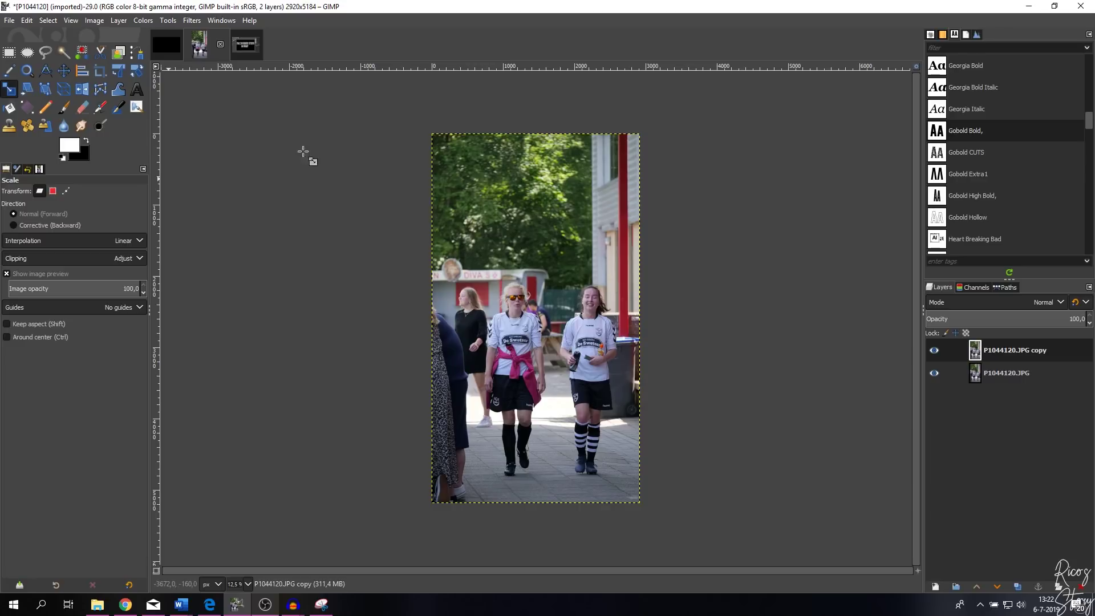
Try scaling the P1044120.JPG copy layer to 1920 × 1080 px and undo the scaling
{"action": "left_click", "coordinate": [594, 233]}
{"action": "key", "text": "ctrl+a"}
{"action": "type", "text": "19"}
{"action": "key", "text": "Tab"}
{"action": "type", "text": "10"}
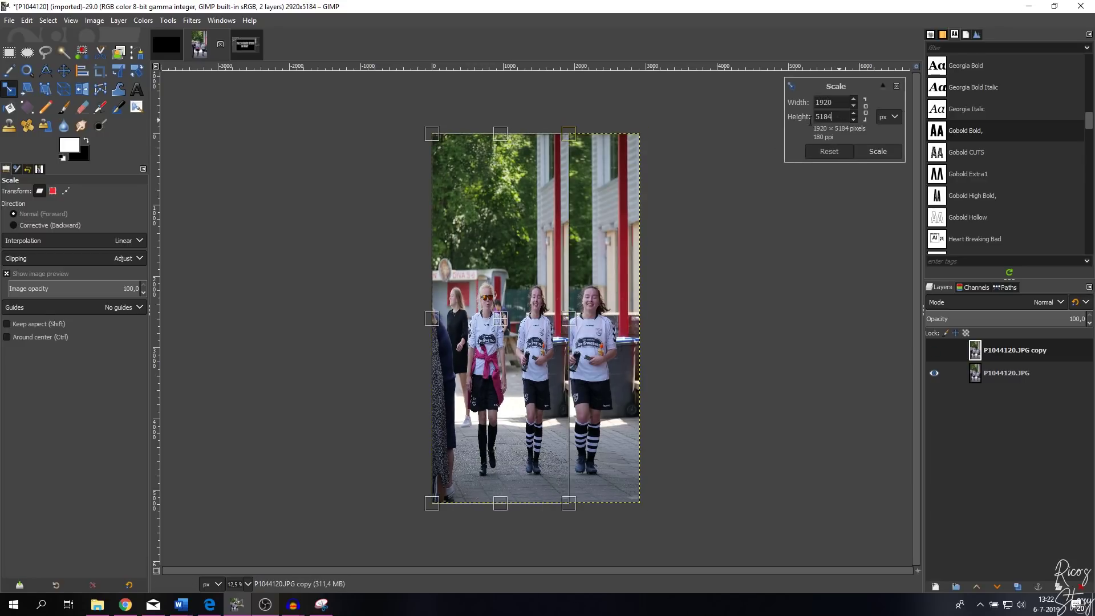
{"action": "type", "text": "80"}
{"action": "left_click", "coordinate": [879, 152]}
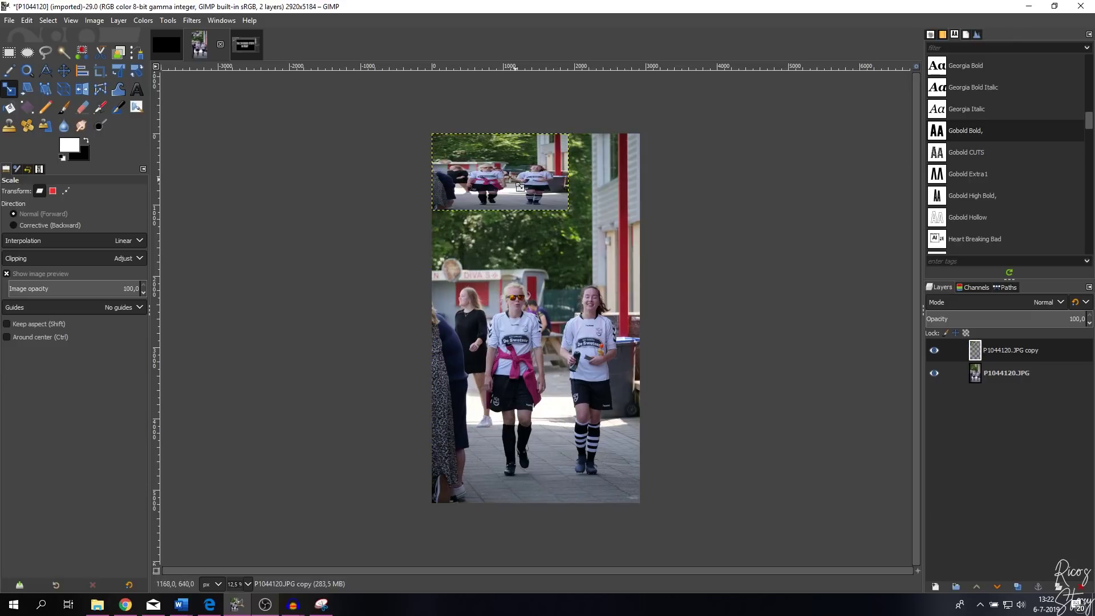
{"action": "key", "text": "ctrl+z"}
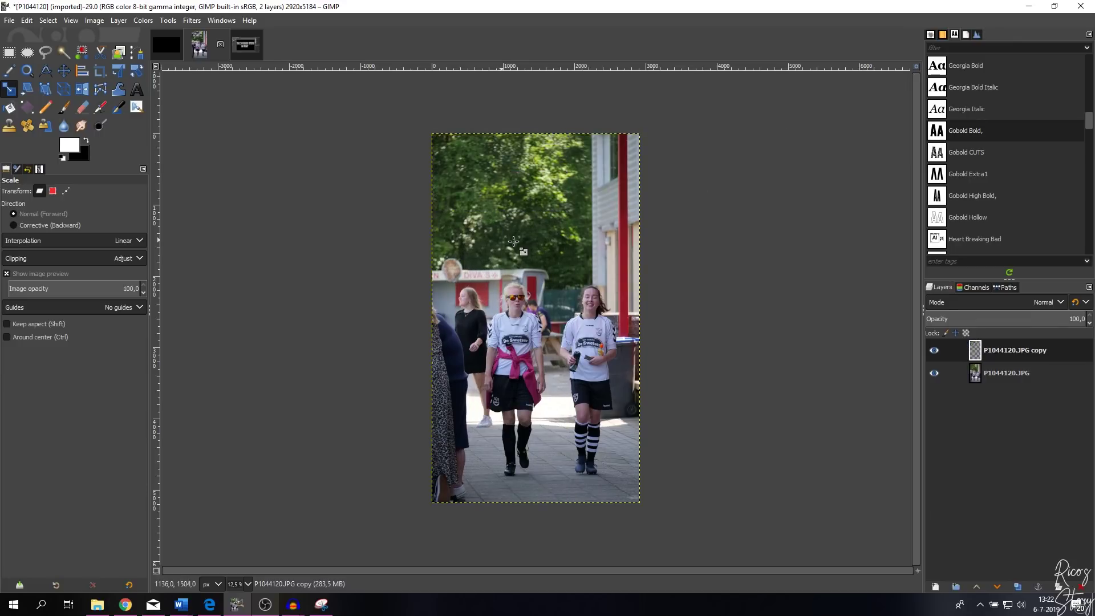
Try a proportional scale of the P1044120.JPG copy layer to 1001 px wide with the aspect ratio locked, and cancel it
{"action": "left_click", "coordinate": [525, 242]}
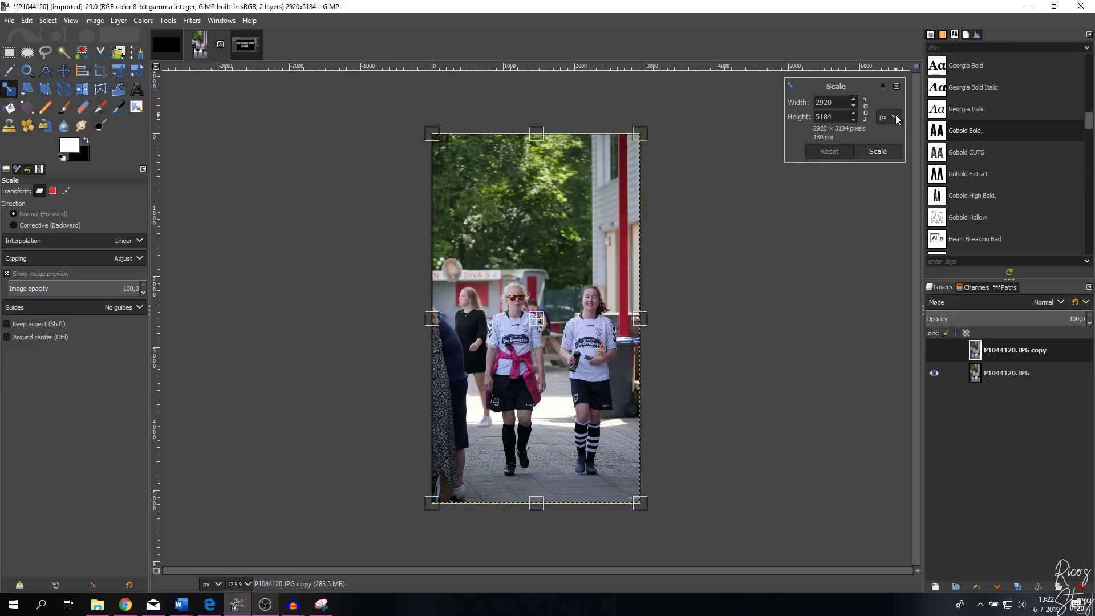
{"action": "left_click_drag", "start_coordinate": [831, 101], "coordinate": [803, 103]}
{"action": "left_click", "coordinate": [867, 114]}
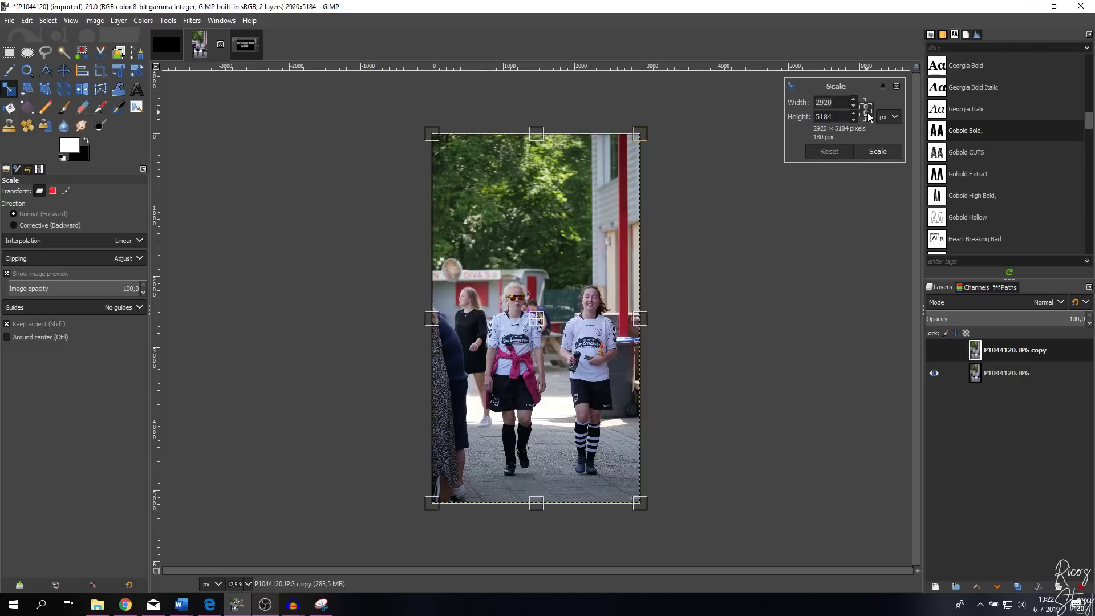
{"action": "double_click", "coordinate": [850, 106]}
{"action": "type", "text": "1001"}
{"action": "key", "text": "Return"}
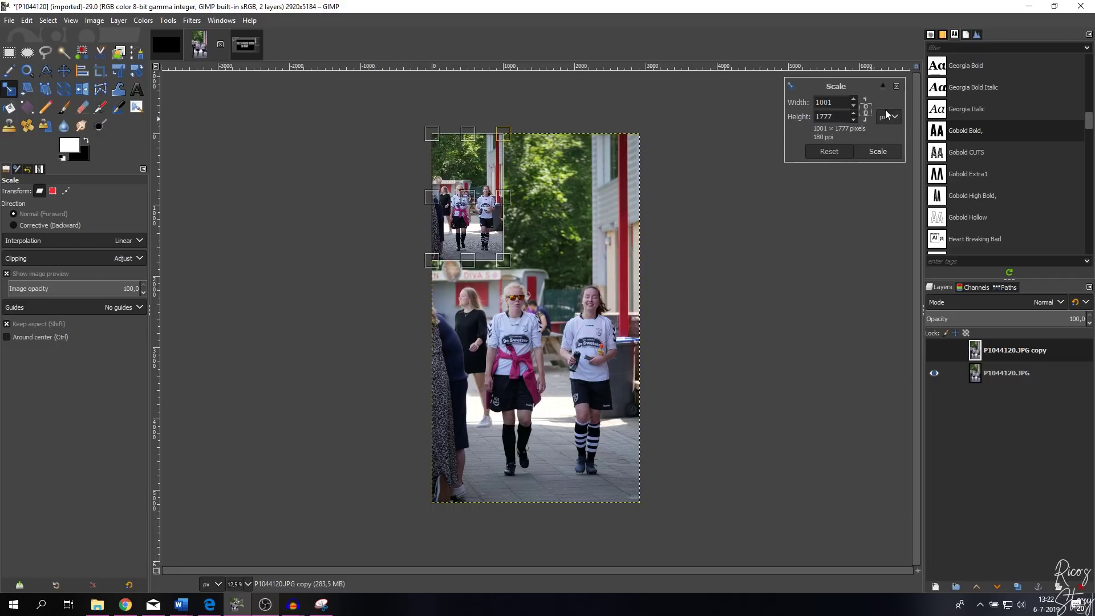
{"action": "left_click", "coordinate": [896, 86]}
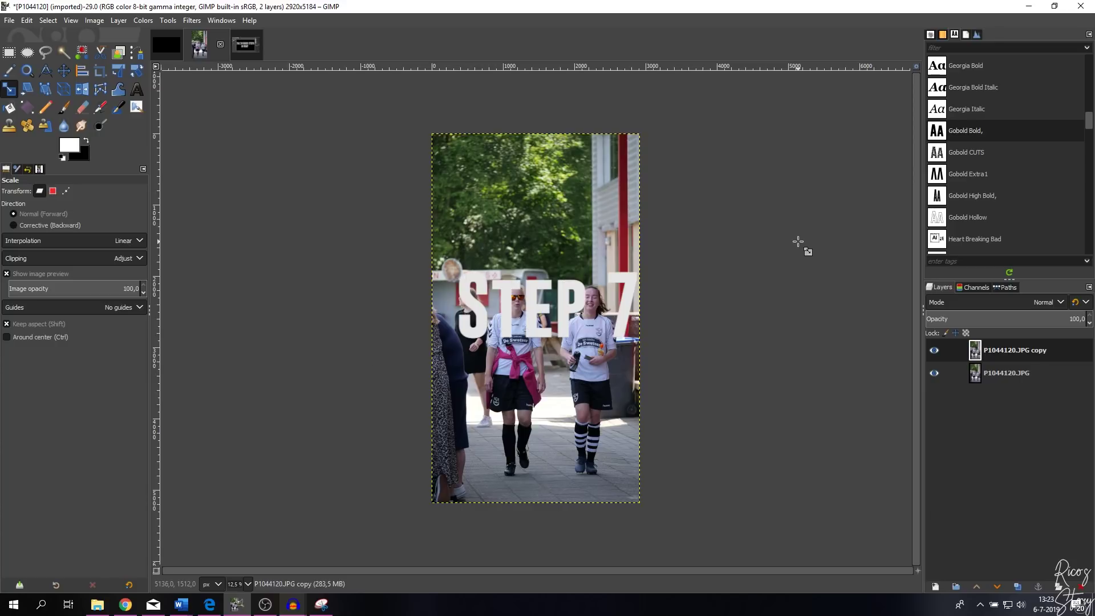
Draw a rectangular selection of about 2488 × 3696 px around the players, reaching the photo's lower-right corner
{"action": "left_click", "coordinate": [9, 52]}
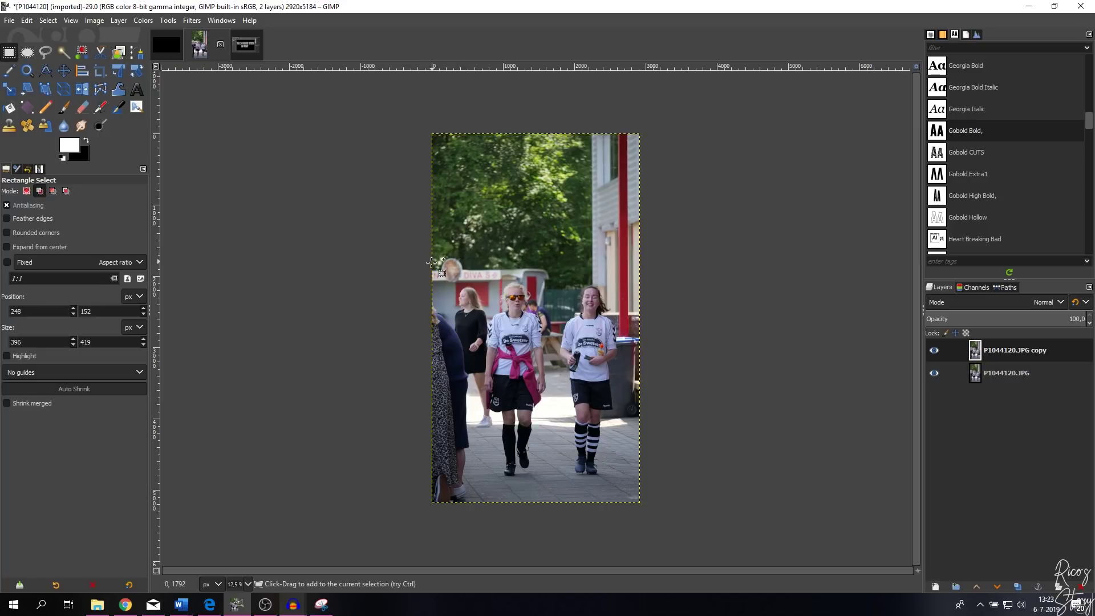
{"action": "left_click_drag", "start_coordinate": [435, 264], "coordinate": [639, 502]}
{"action": "left_click_drag", "start_coordinate": [438, 282], "coordinate": [468, 261]}
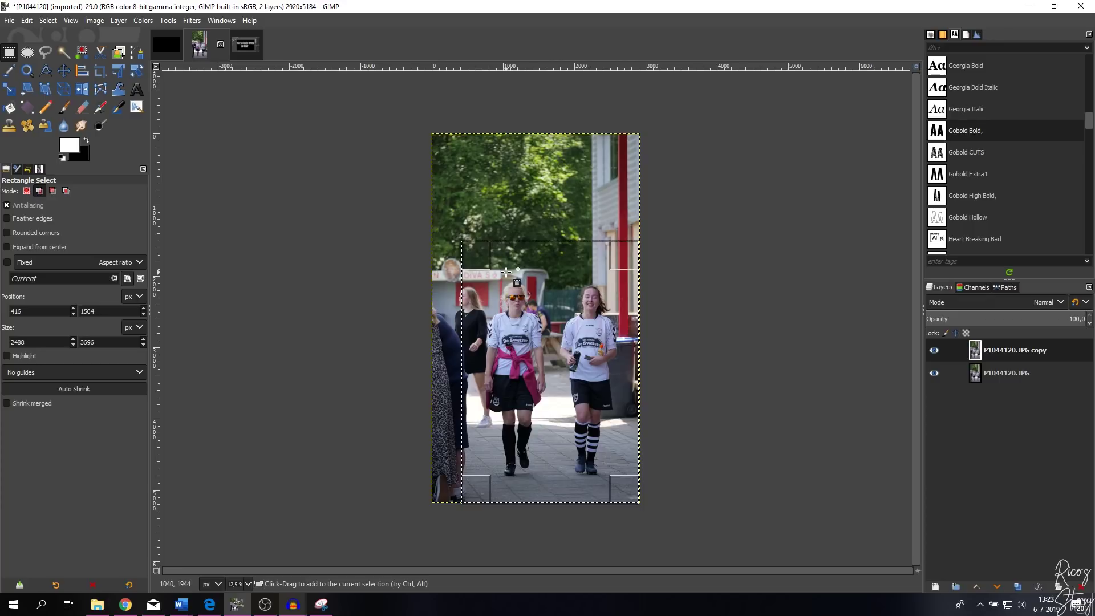
{"action": "key", "text": "Return"}
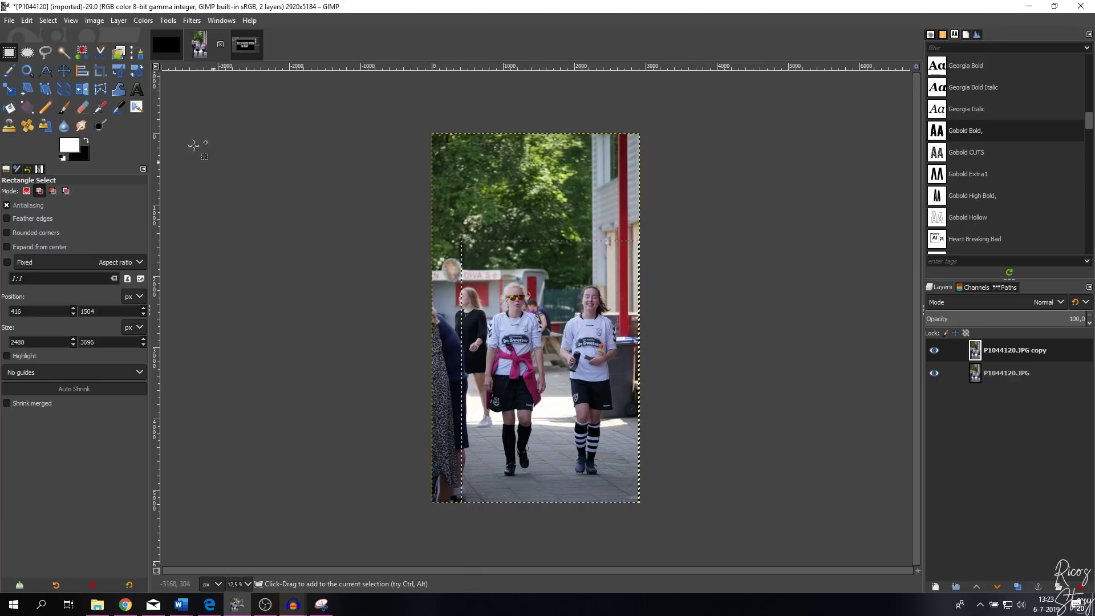
Copy the selected area of the photo and paste it as a new layer
{"action": "left_click", "coordinate": [28, 22]}
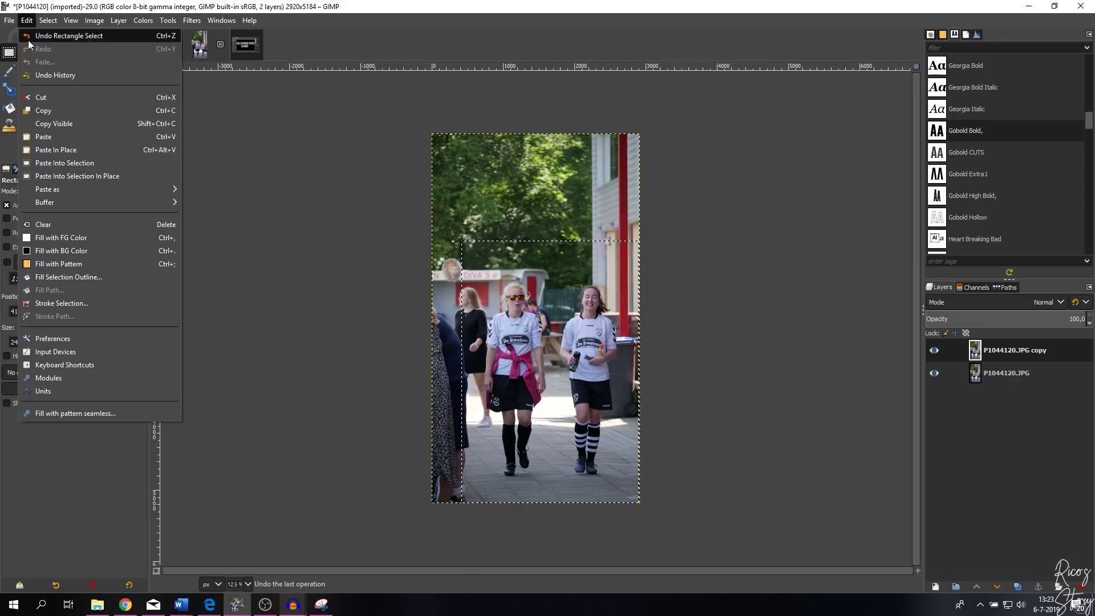
{"action": "left_click", "coordinate": [39, 112]}
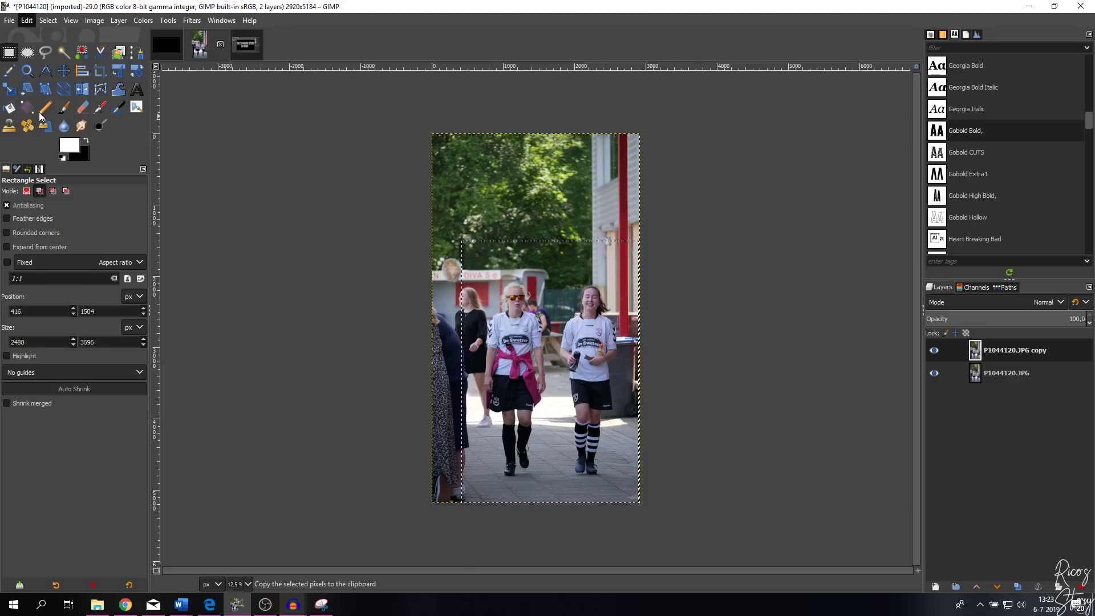
{"action": "left_click", "coordinate": [27, 20]}
{"action": "mouse_move", "coordinate": [145, 190]}
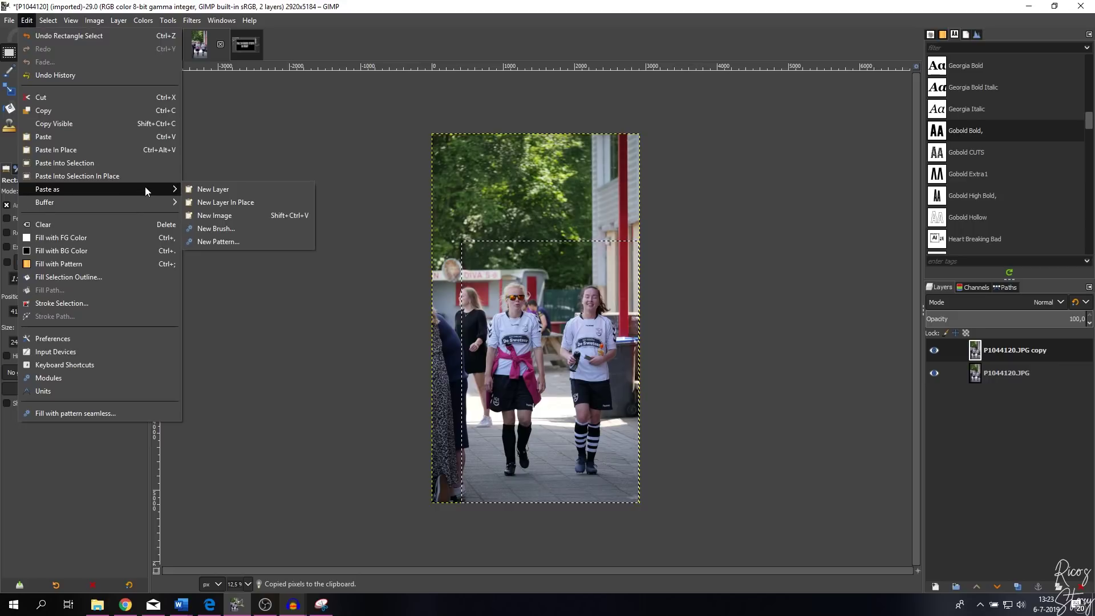
{"action": "left_click", "coordinate": [211, 189]}
Hide the P1044120.JPG copy and P1044120.JPG layers to inspect the pasted cutout, and make both layers visible again
{"action": "left_click", "coordinate": [934, 373]}
{"action": "left_click", "coordinate": [934, 396]}
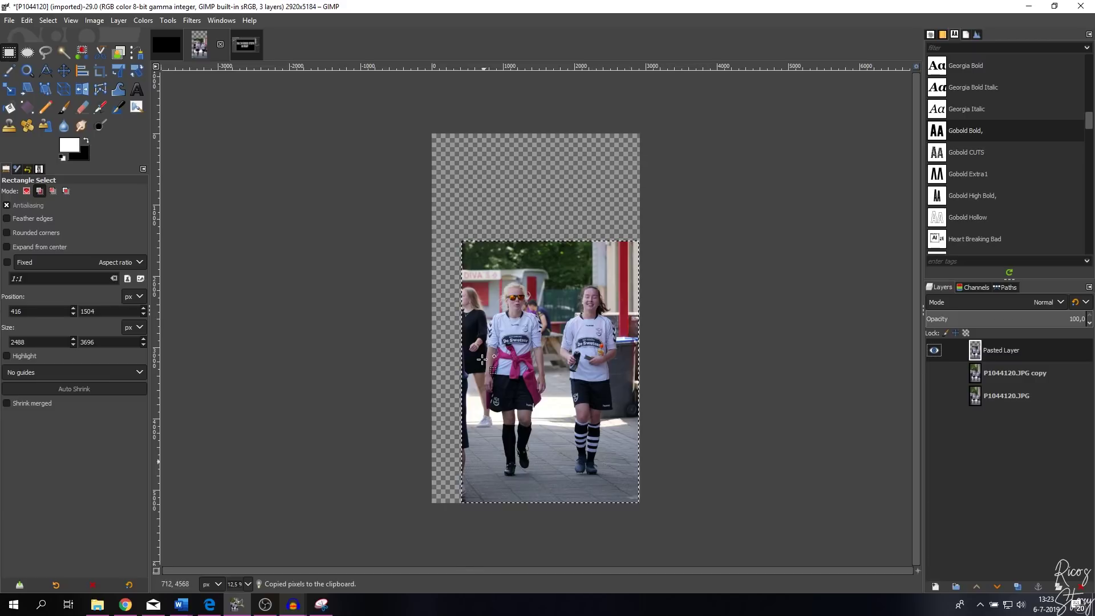
{"action": "left_click", "coordinate": [934, 373]}
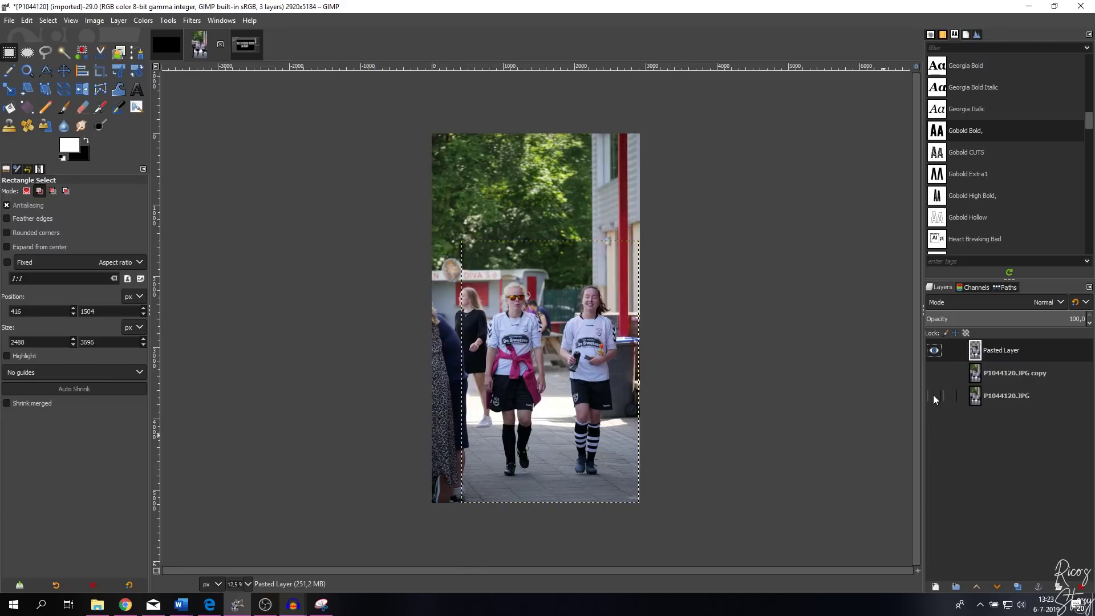
{"action": "left_click", "coordinate": [934, 396]}
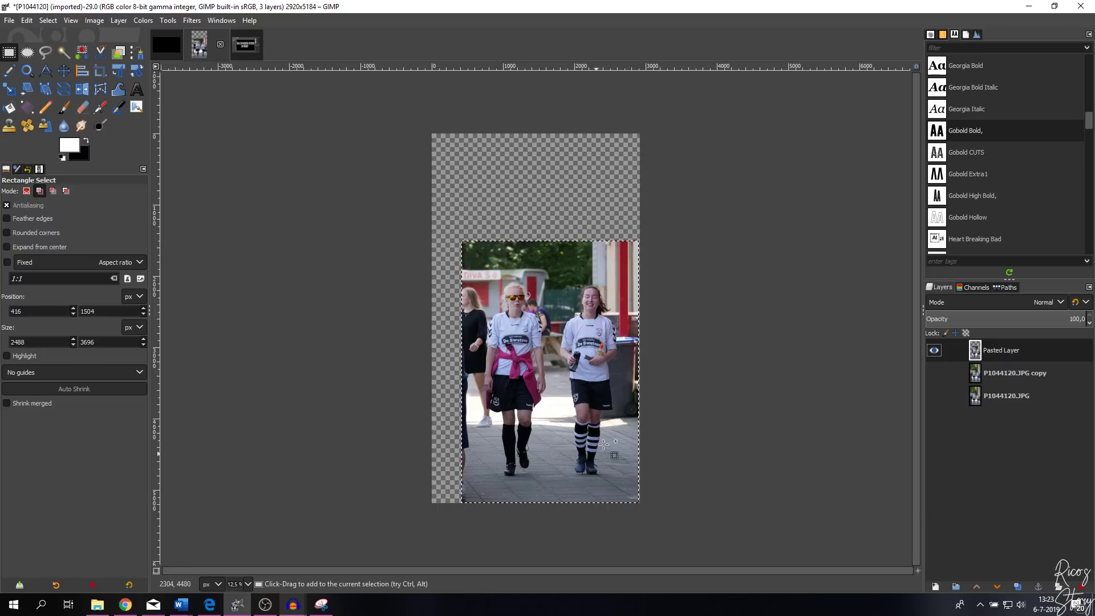
{"action": "left_click", "coordinate": [934, 373]}
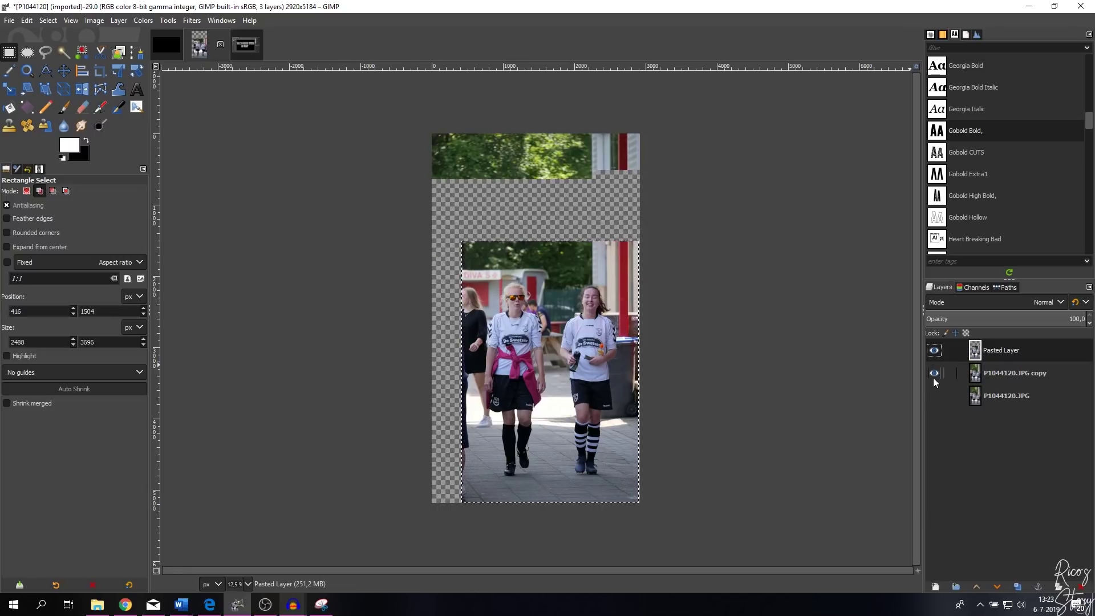
{"action": "left_click", "coordinate": [935, 394]}
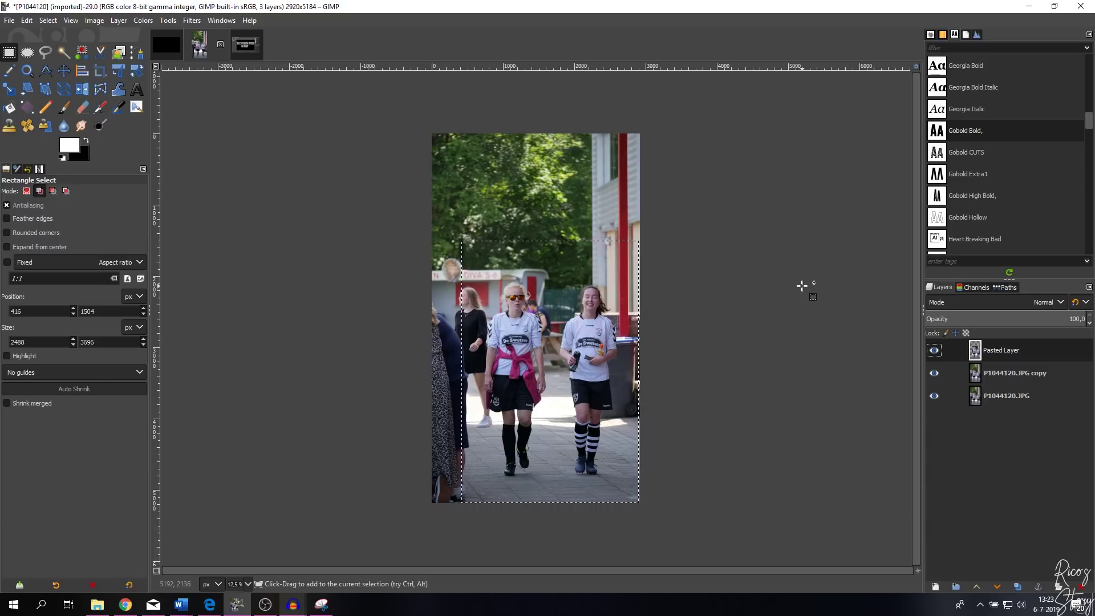
Delete the pasted layer
{"action": "right_click", "coordinate": [1017, 353]}
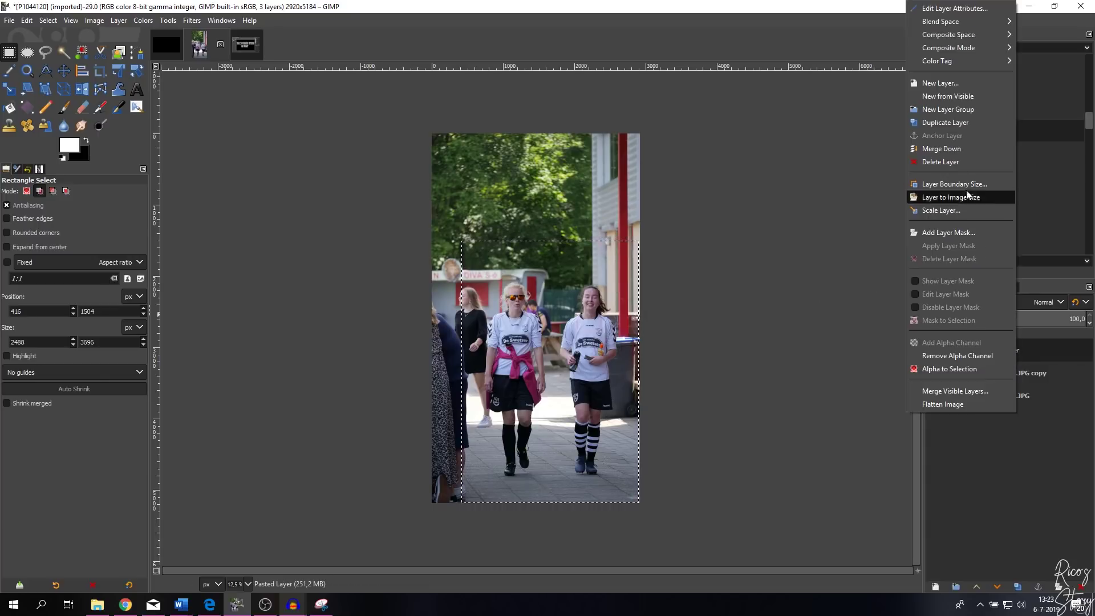
{"action": "left_click", "coordinate": [957, 162]}
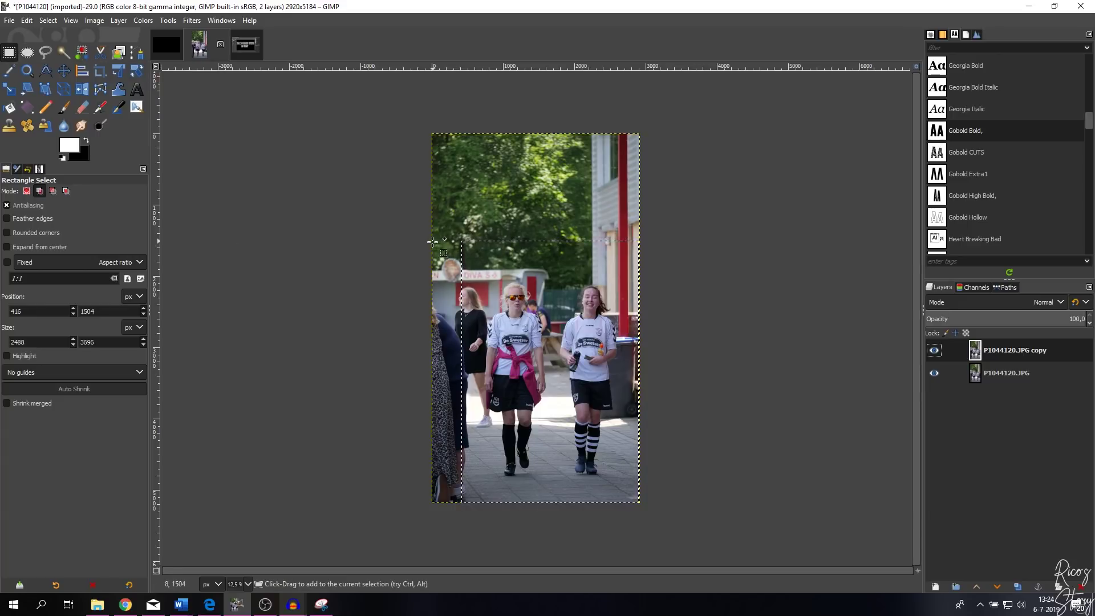
Add a rectangle of about 2496 × 3816 px around the players to the selection, starting at 400, 1368, and invert the selection
{"action": "left_click_drag", "start_coordinate": [460, 230], "coordinate": [638, 484]}
{"action": "key", "text": "Return"}
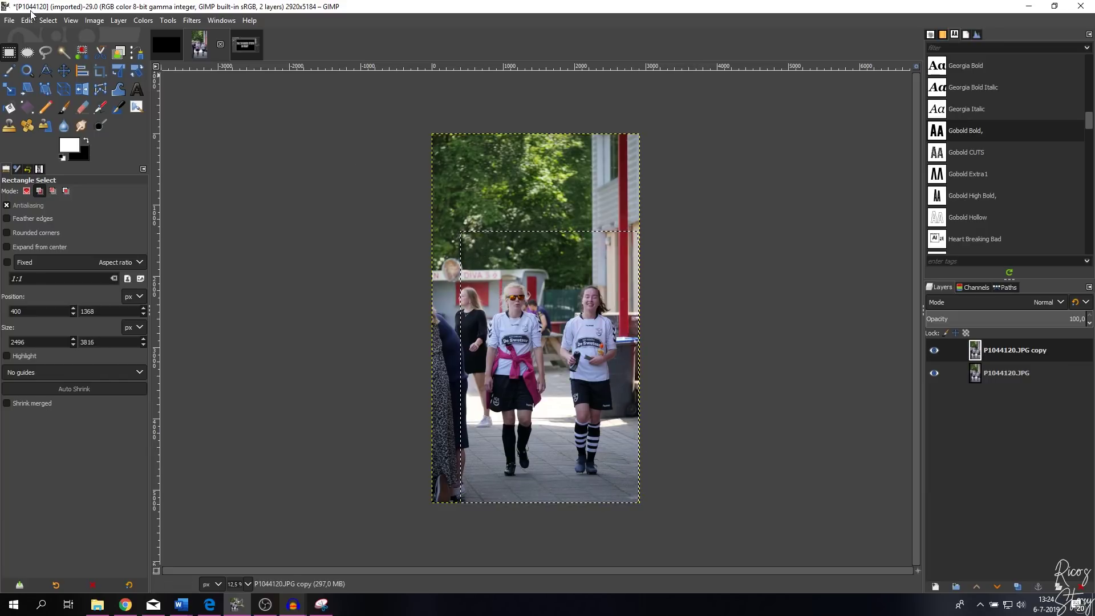
{"action": "left_click", "coordinate": [49, 21]}
{"action": "left_click", "coordinate": [57, 60]}
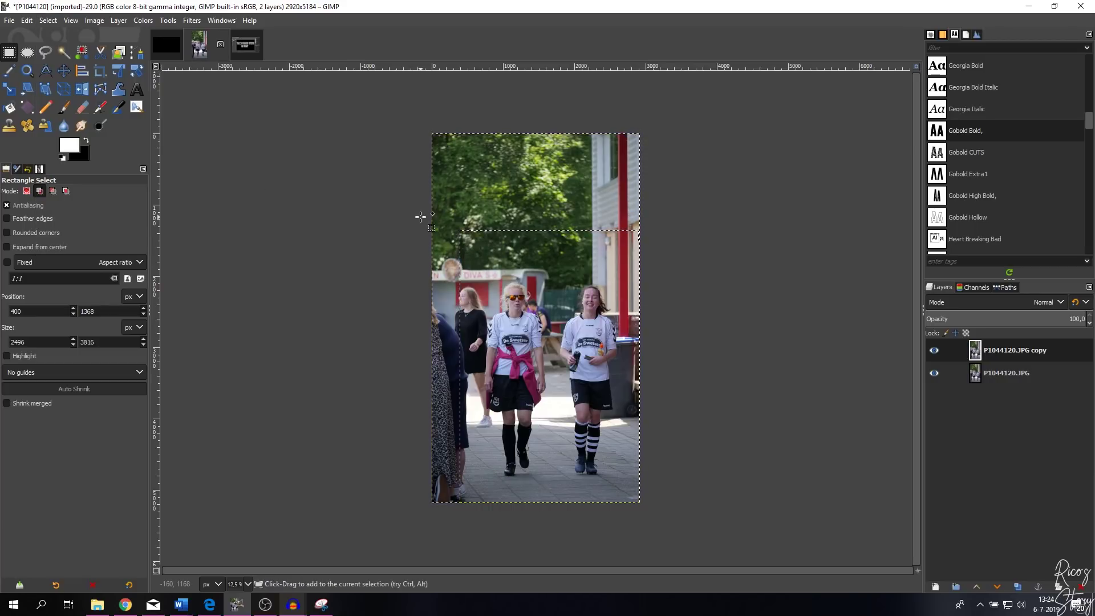
Clear the area outside the players on the P1044120.JPG copy layer and remove the selection
{"action": "key", "text": "Delete"}
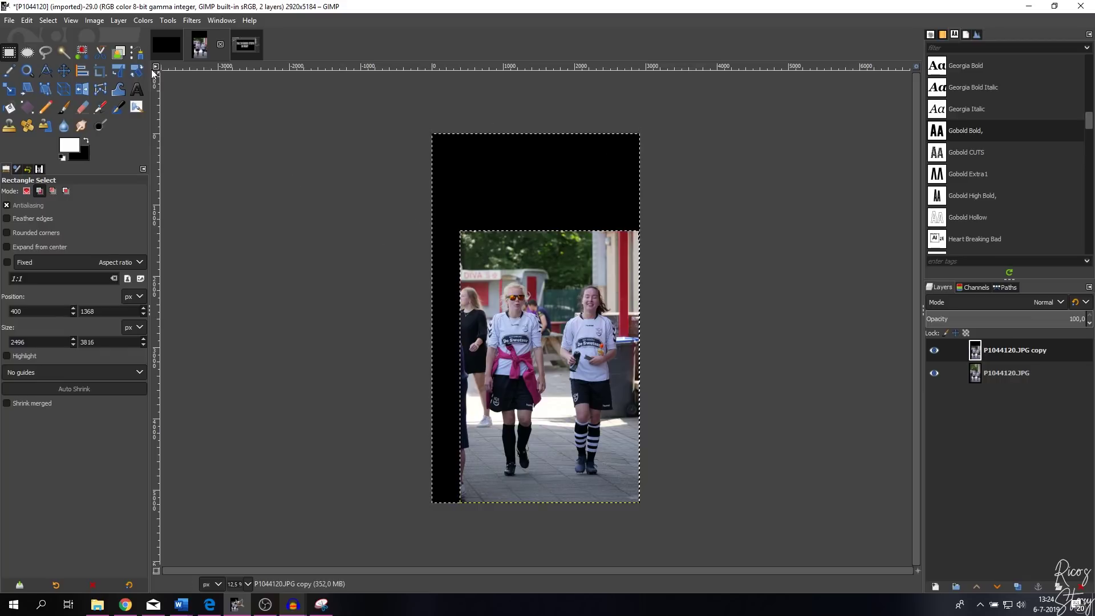
{"action": "left_click", "coordinate": [48, 20]}
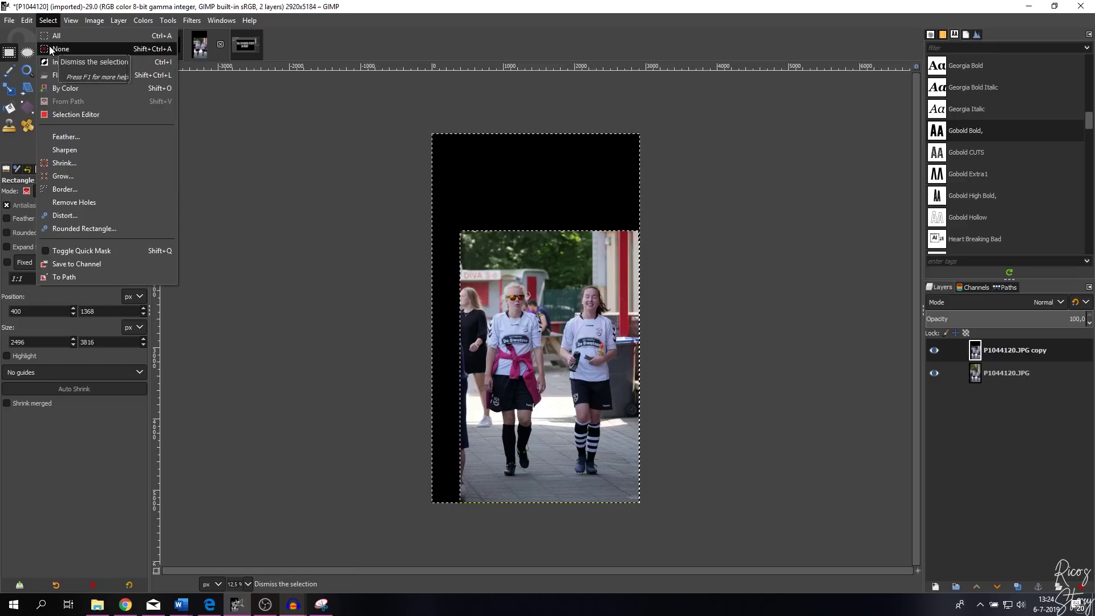
{"action": "left_click", "coordinate": [50, 48]}
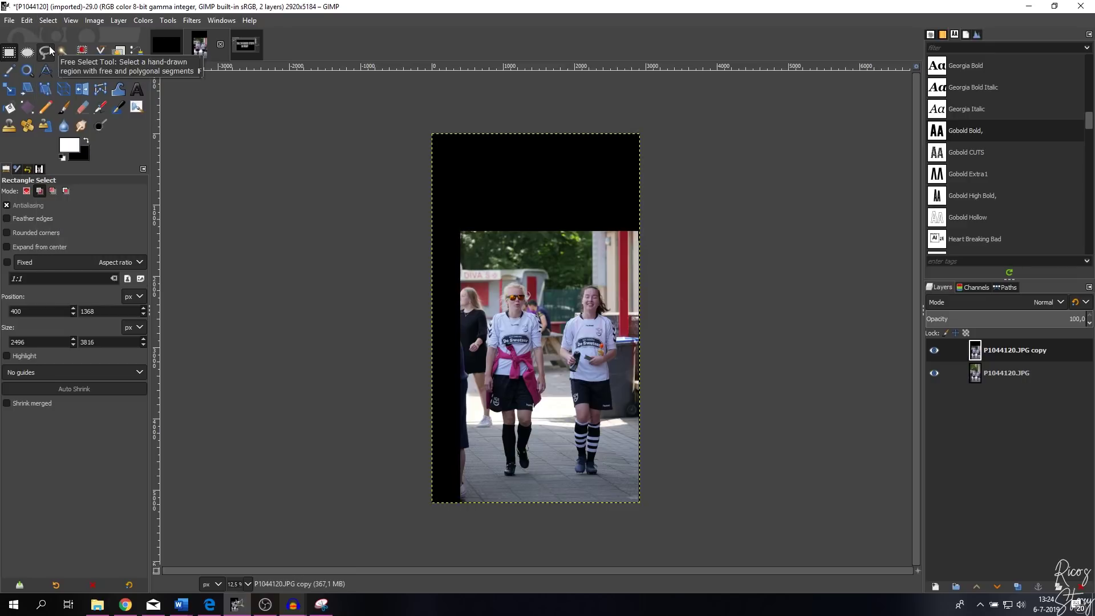
Crop the image to its content to cut away the cleared black border
{"action": "left_click", "coordinate": [94, 20]}
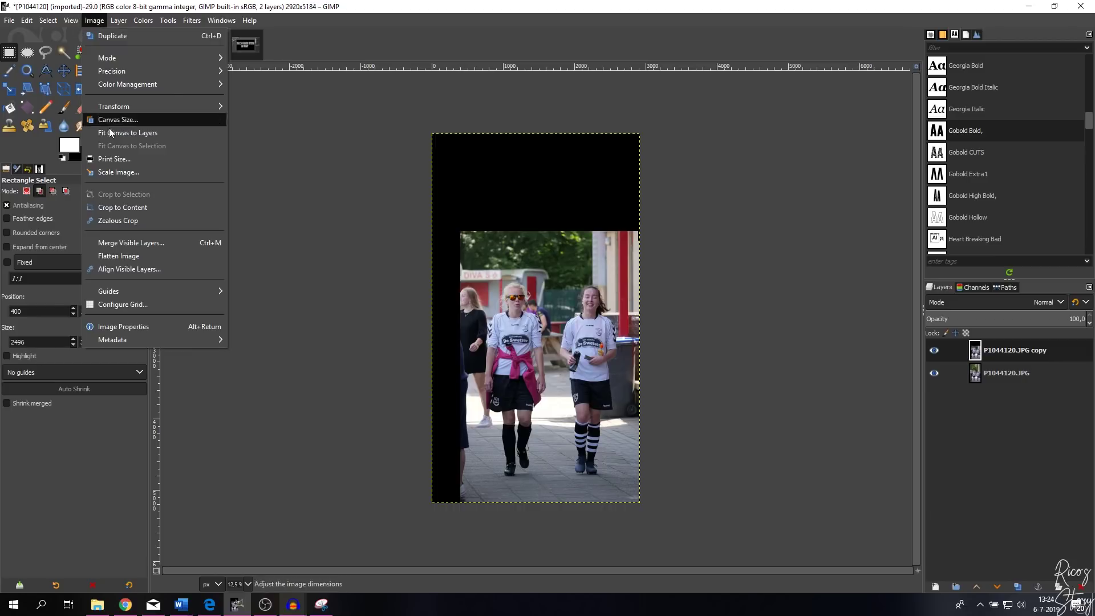
{"action": "left_click", "coordinate": [121, 207]}
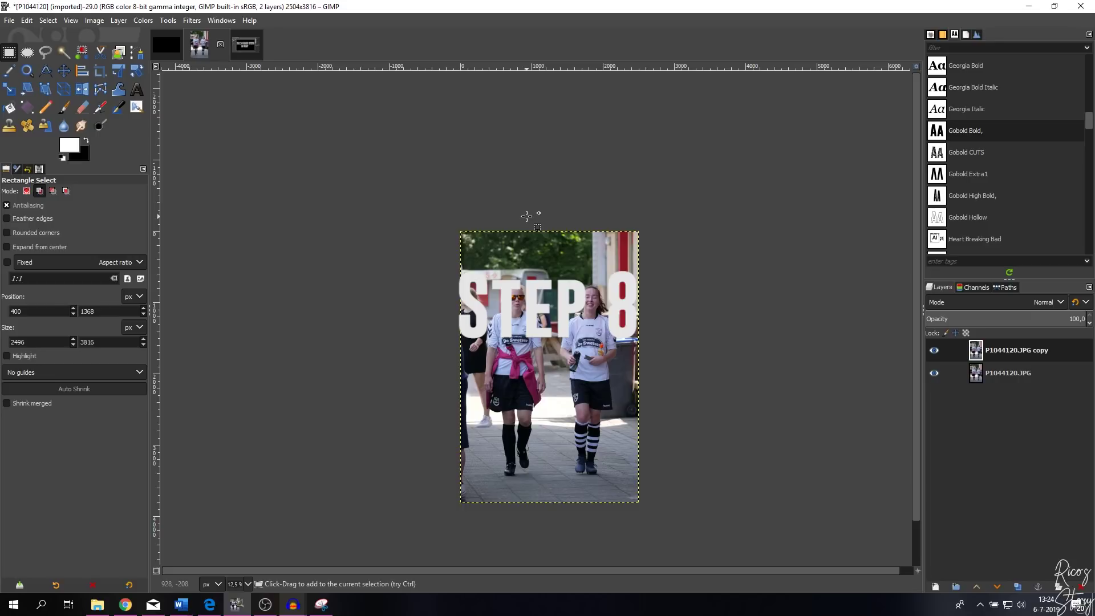
{"action": "scroll", "coordinate": [525, 256], "scroll_direction": "down", "scroll_amount": 2}
{"action": "scroll", "coordinate": [525, 257], "scroll_direction": "right", "scroll_amount": 1}
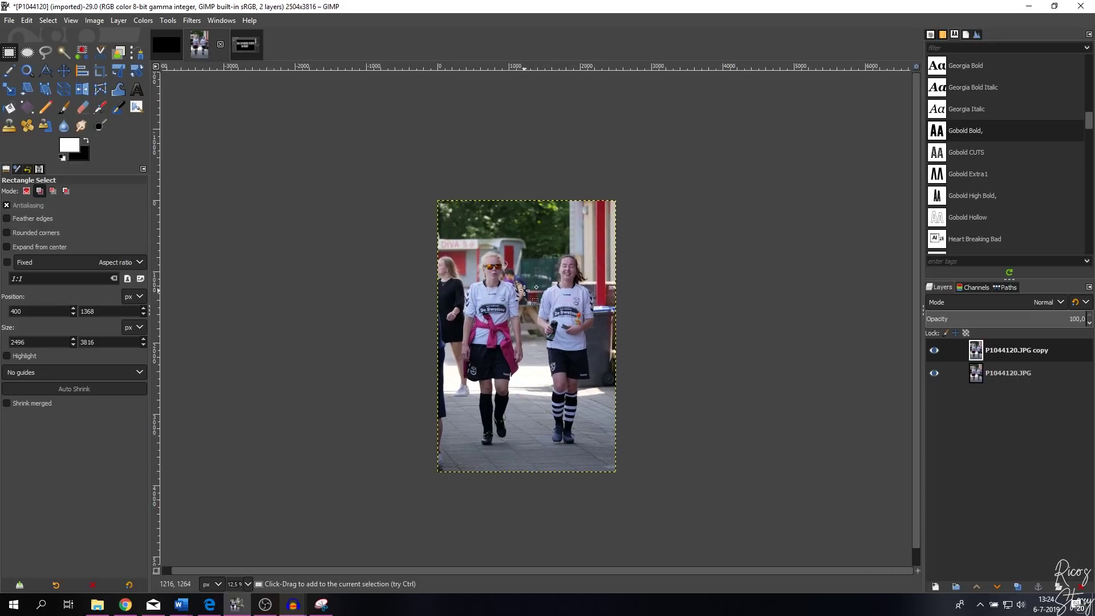
{"action": "left_click", "coordinate": [11, 21]}
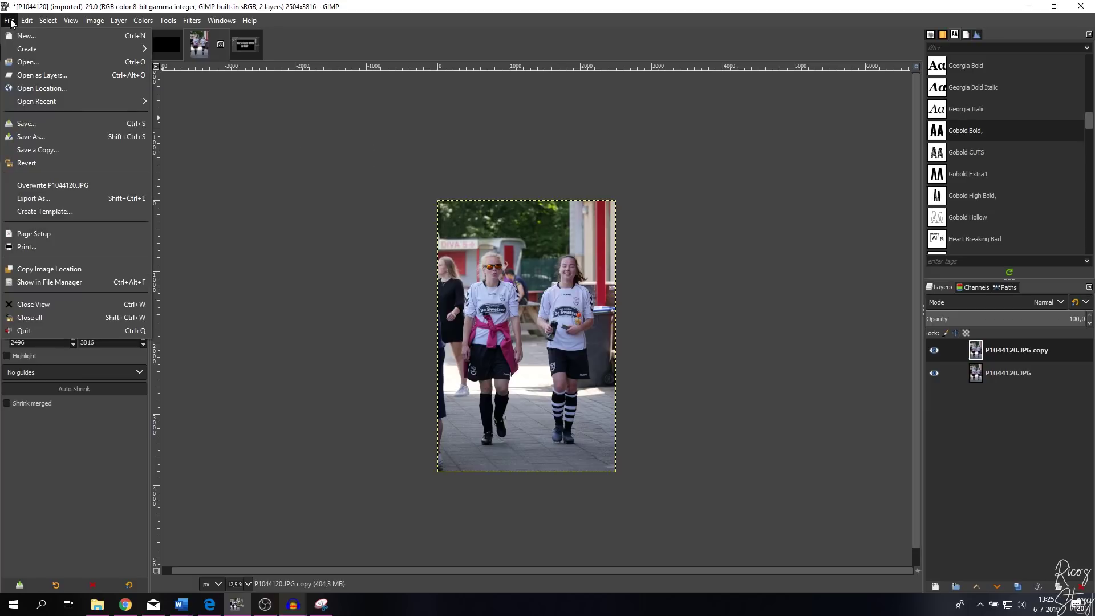
{"action": "left_click", "coordinate": [36, 137]}
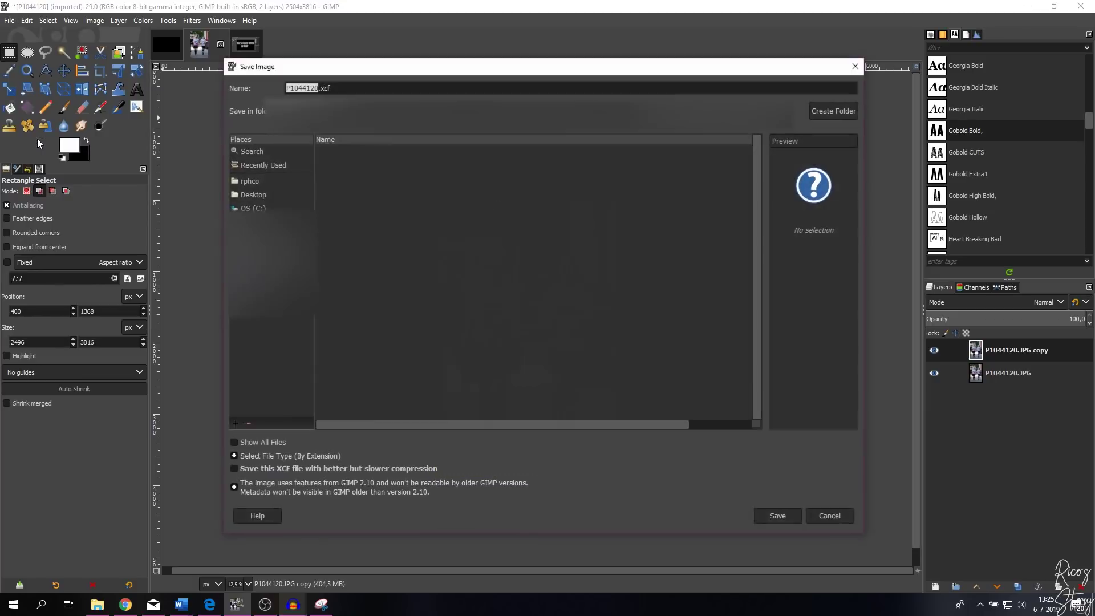
{"action": "double_click", "coordinate": [325, 88]}
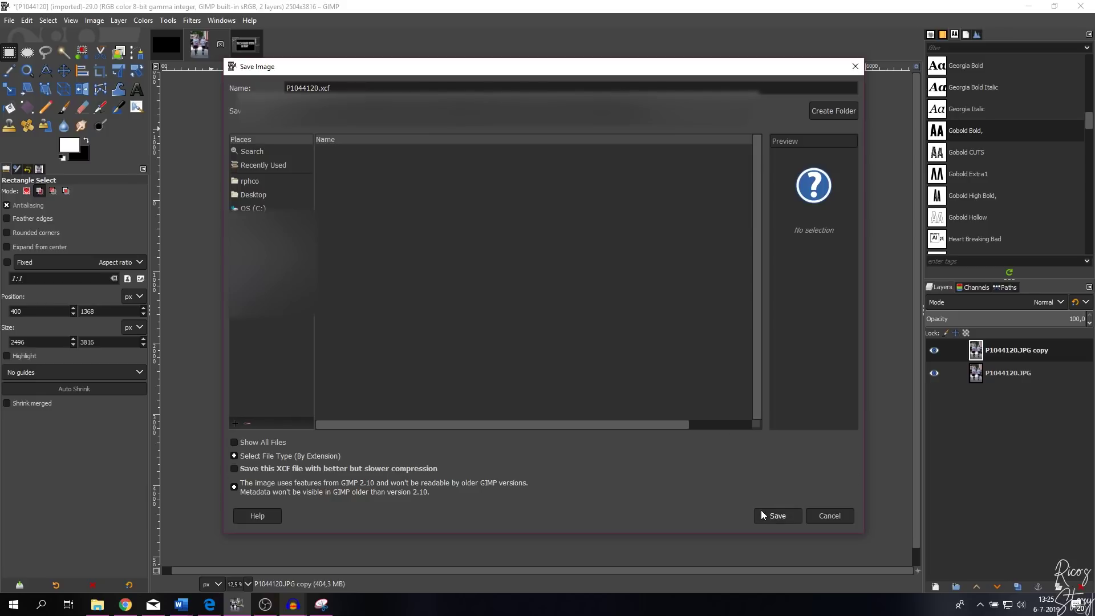
{"action": "left_click", "coordinate": [826, 515]}
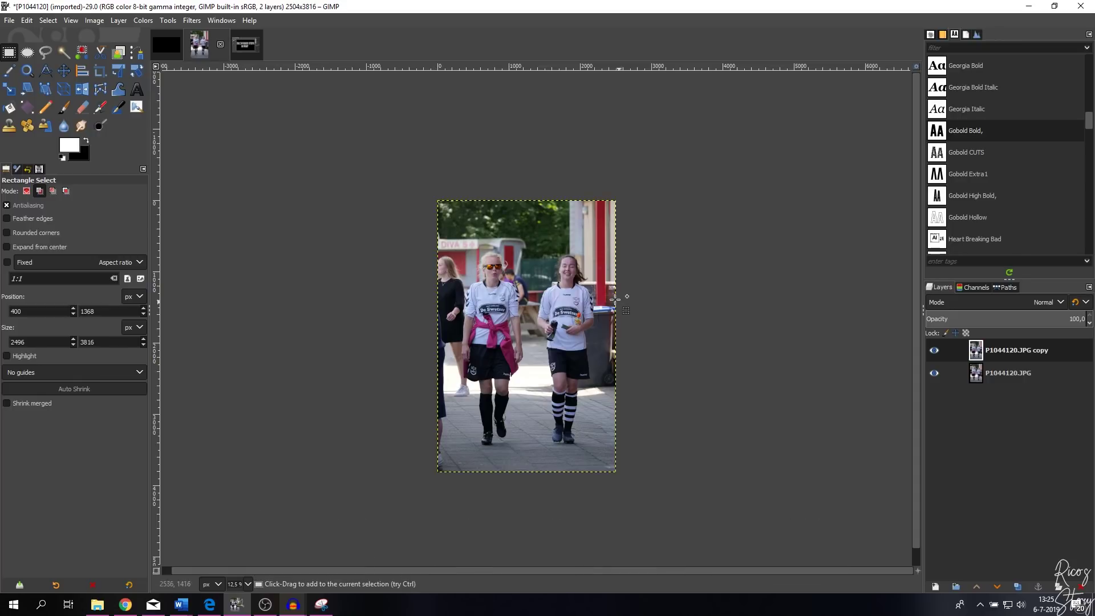
Start exporting the image and look through the list of available export file types
{"action": "left_click", "coordinate": [9, 21]}
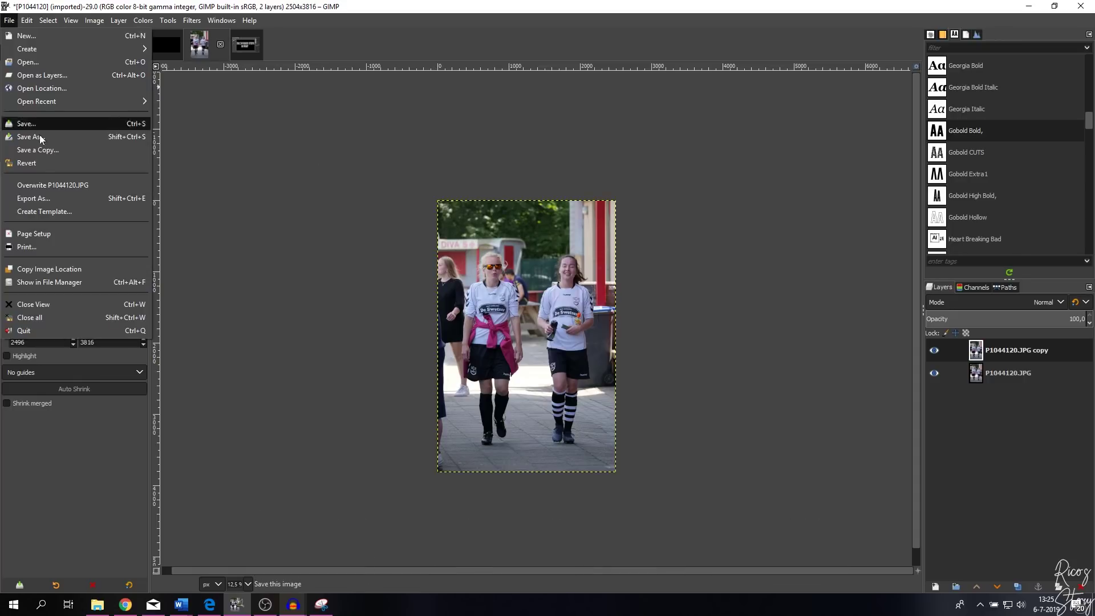
{"action": "left_click", "coordinate": [39, 198]}
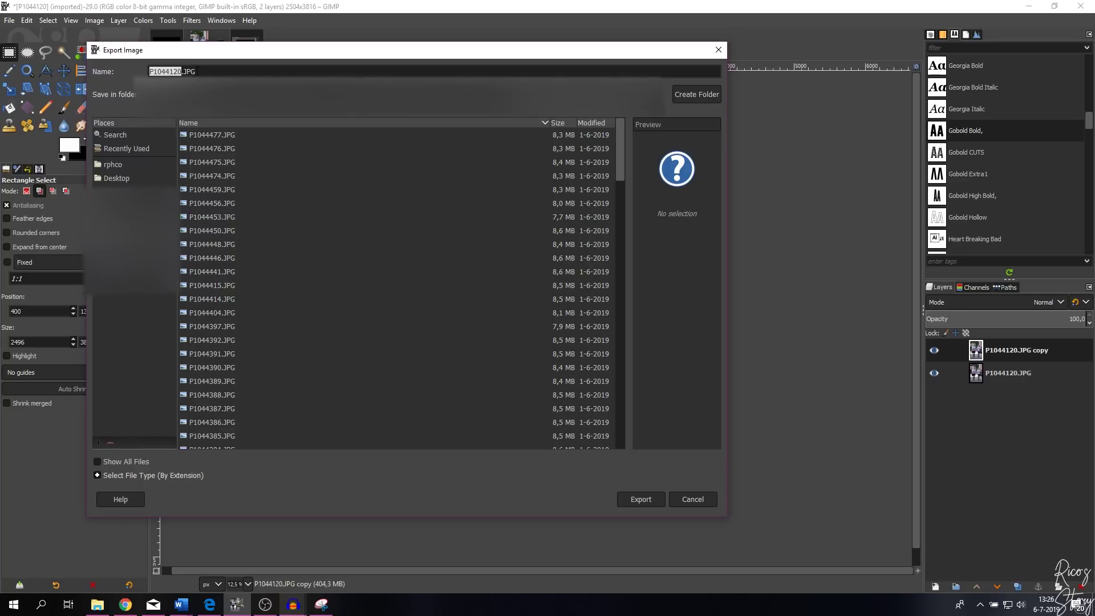
{"action": "left_click", "coordinate": [96, 475]}
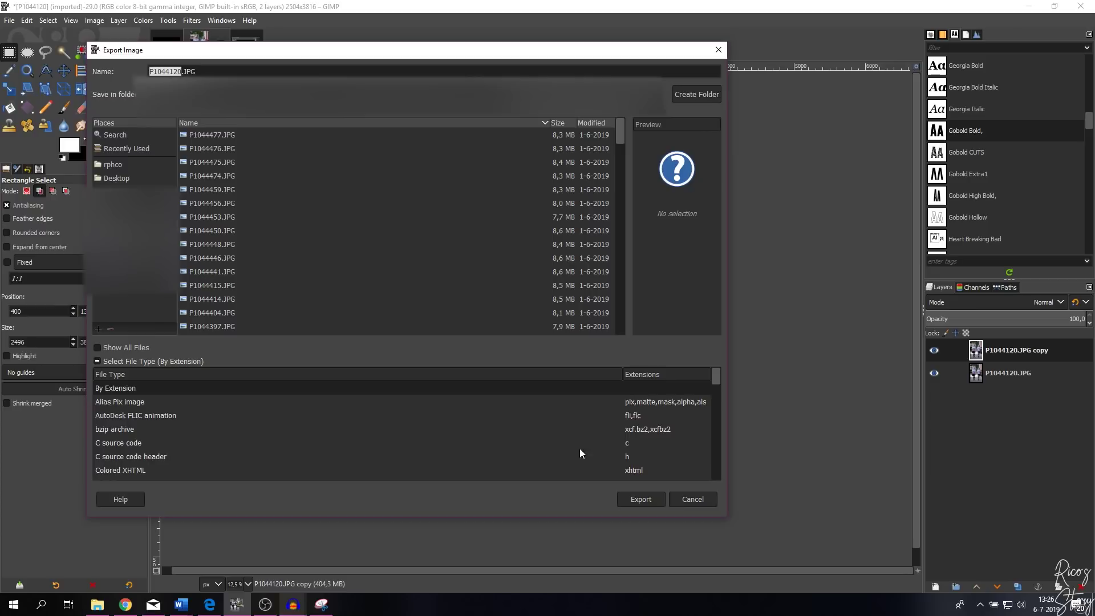
{"action": "scroll", "coordinate": [651, 429], "scroll_direction": "down", "scroll_amount": 15}
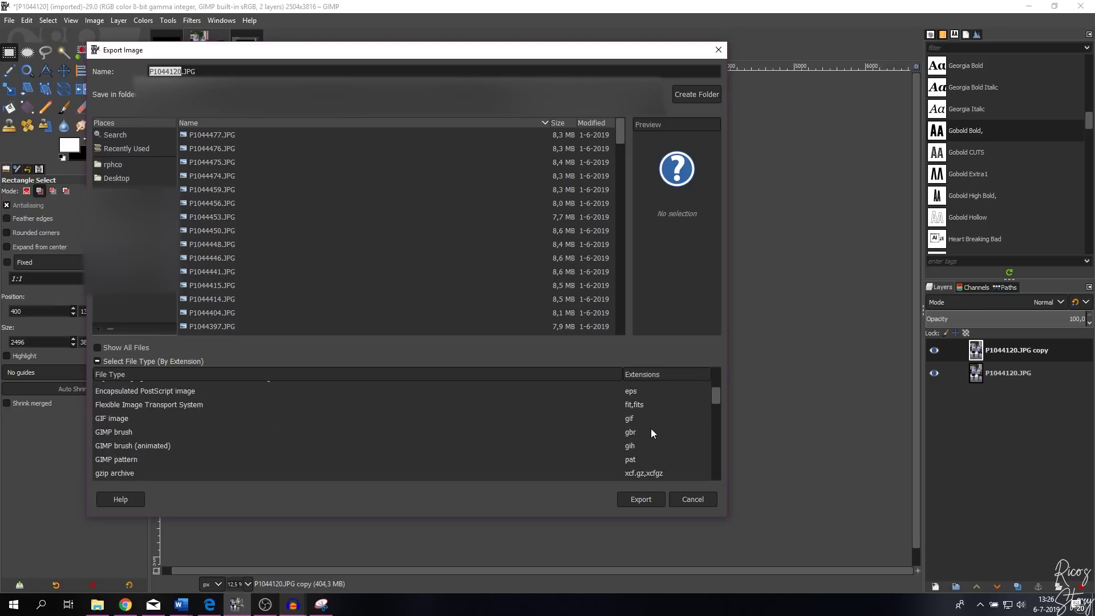
{"action": "scroll", "coordinate": [645, 422], "scroll_direction": "up", "scroll_amount": 15}
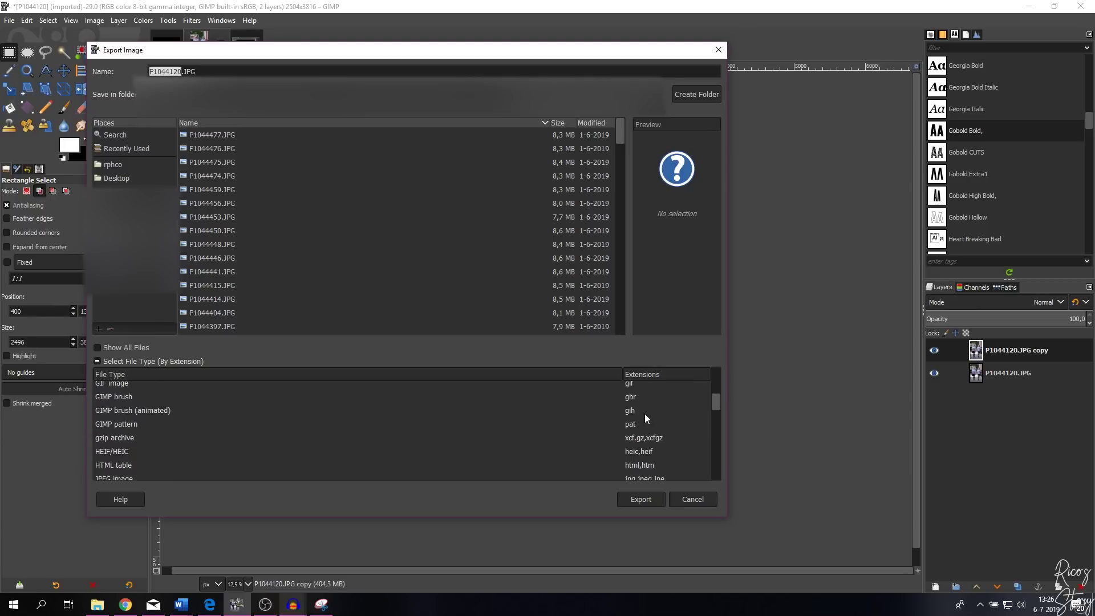
{"action": "left_click", "coordinate": [97, 361]}
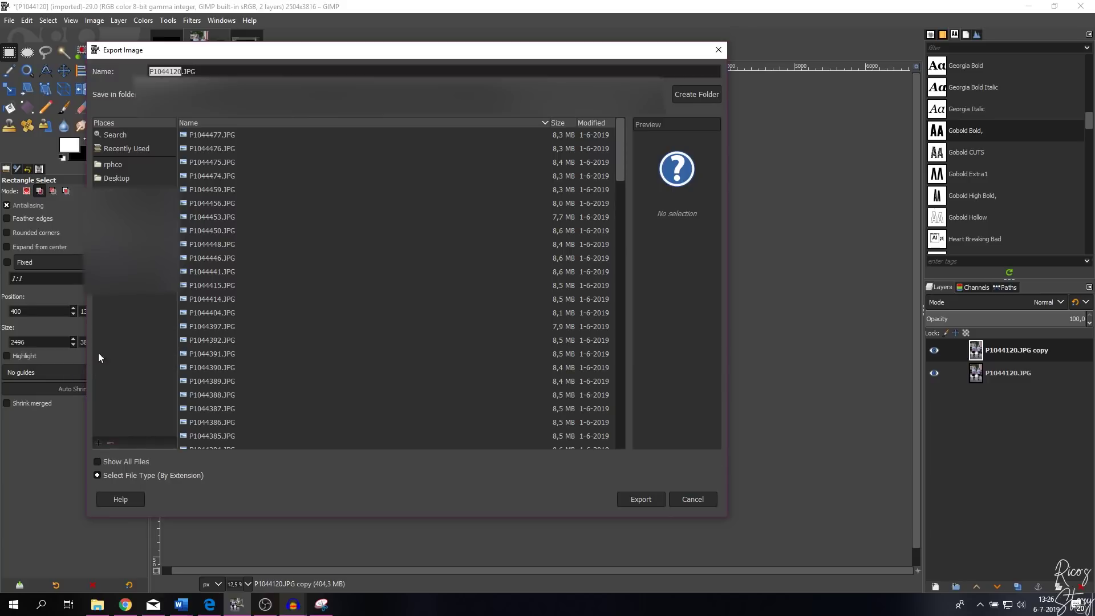
Try exporting the image as P1044120.png, going as far as the PNG options before cancelling them
{"action": "left_click", "coordinate": [202, 71]}
{"action": "type", "text": "png"}
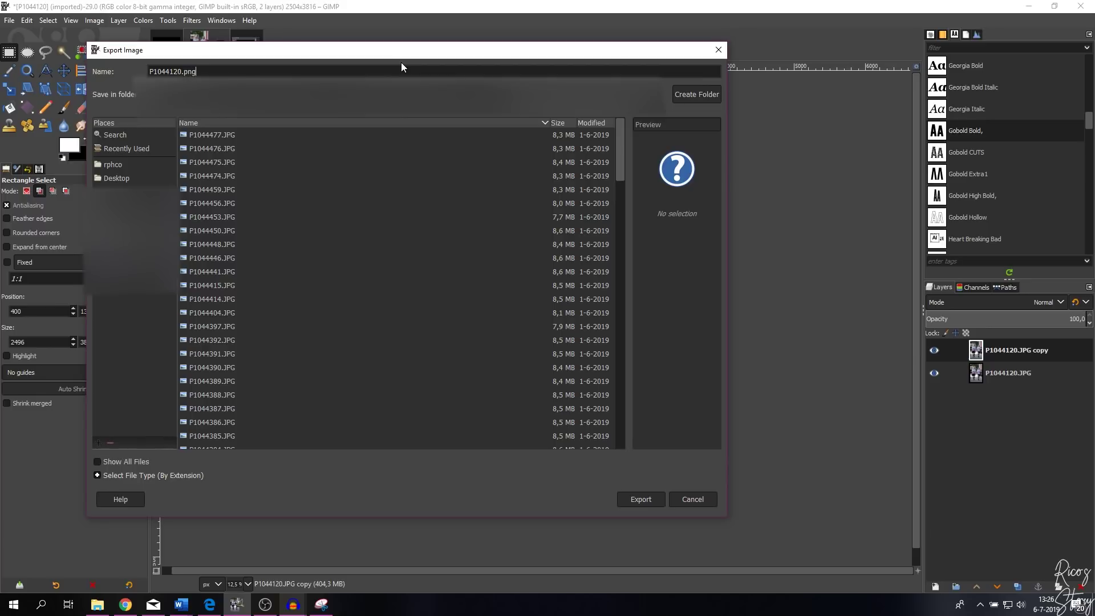
{"action": "left_click", "coordinate": [642, 499]}
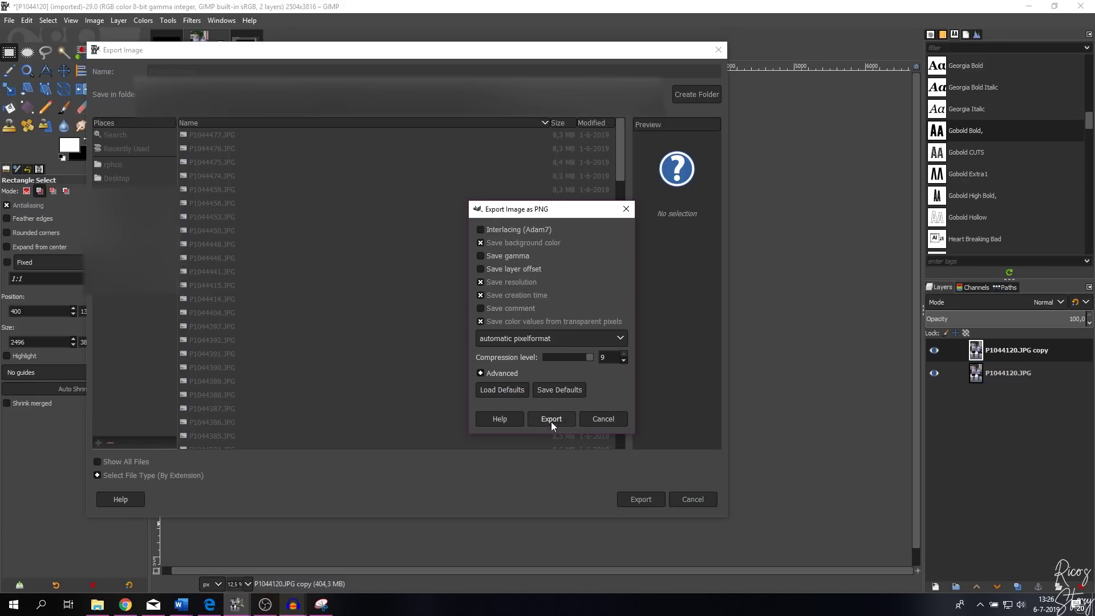
{"action": "left_click", "coordinate": [603, 417]}
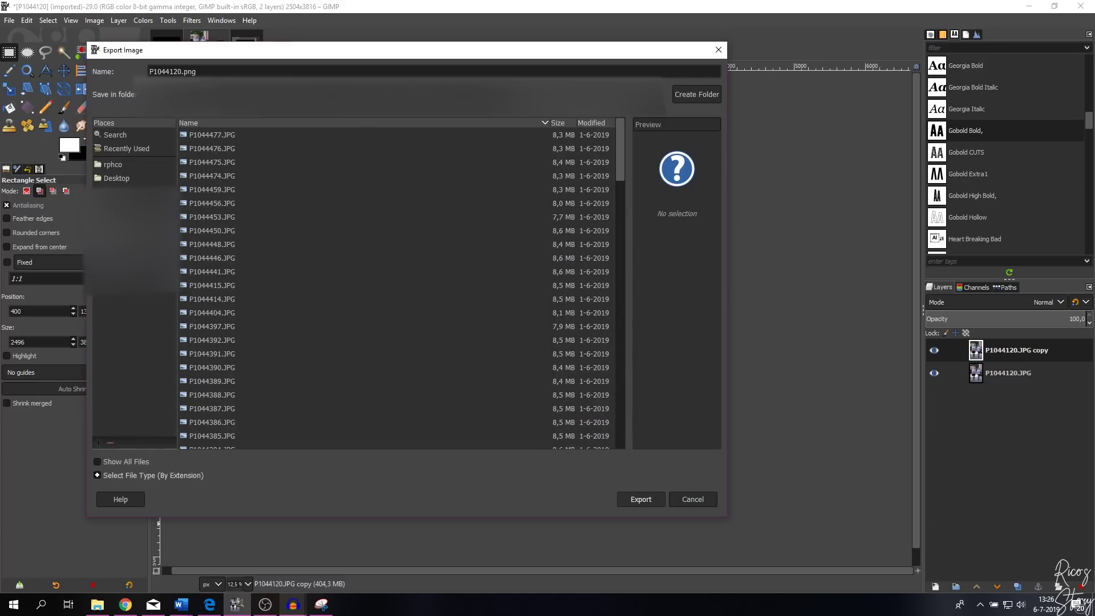
Name the export file P1044120-1.jpg and continue to the JPEG export options
{"action": "double_click", "coordinate": [188, 72]}
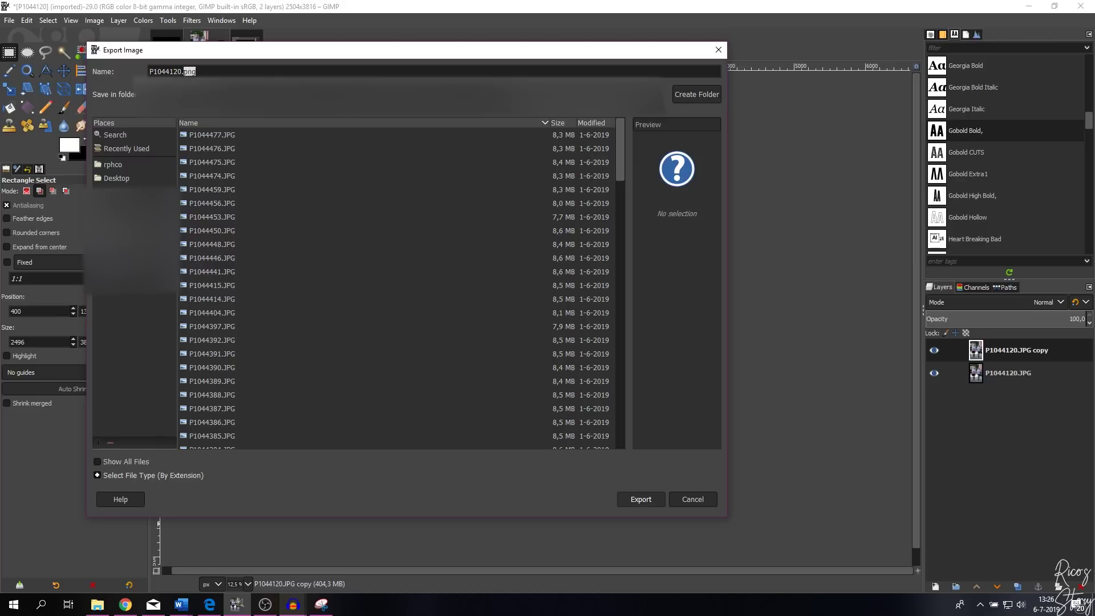
{"action": "type", "text": "jpg"}
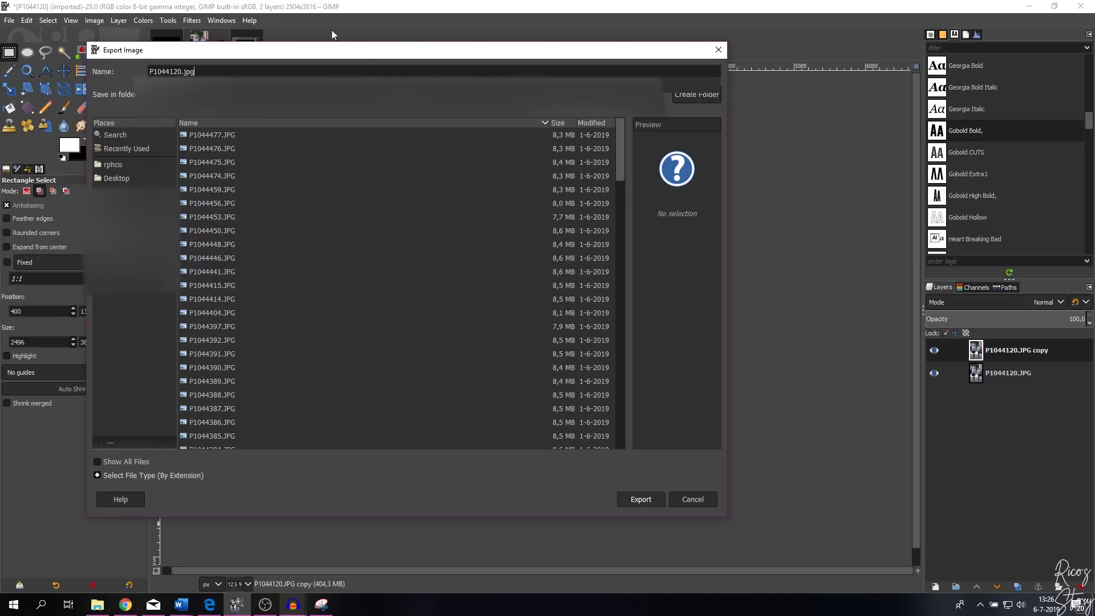
{"action": "key", "text": "ctrl+a"}
{"action": "key", "text": "Home"}
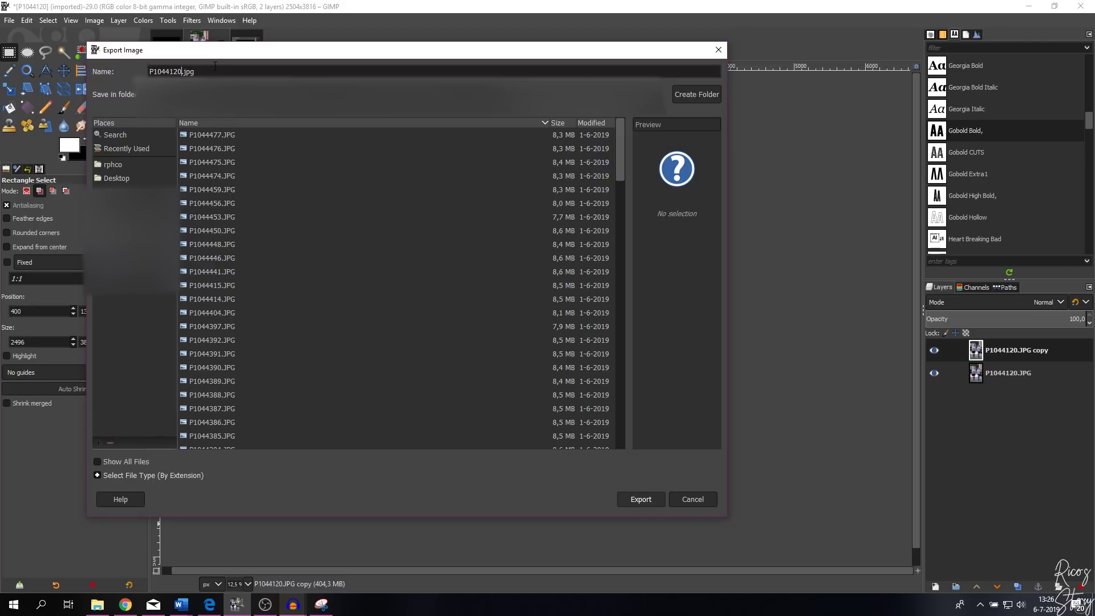
{"action": "type", "text": "-1"}
{"action": "left_click", "coordinate": [630, 496]}
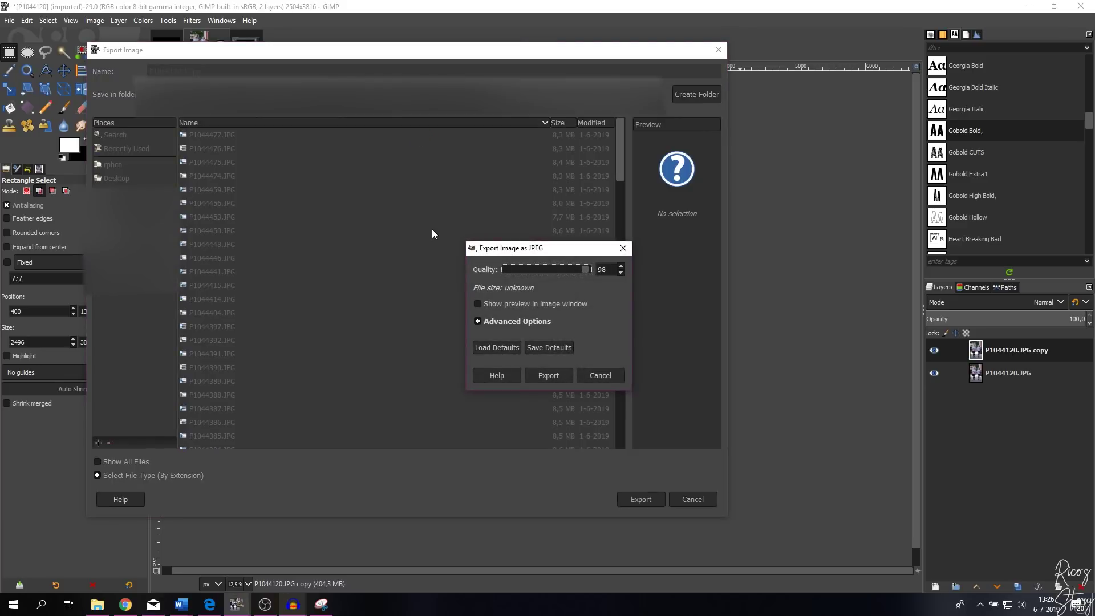
Set the JPEG quality to 100, look over the advanced options and export the image
{"action": "left_click_drag", "start_coordinate": [584, 268], "coordinate": [585, 268]}
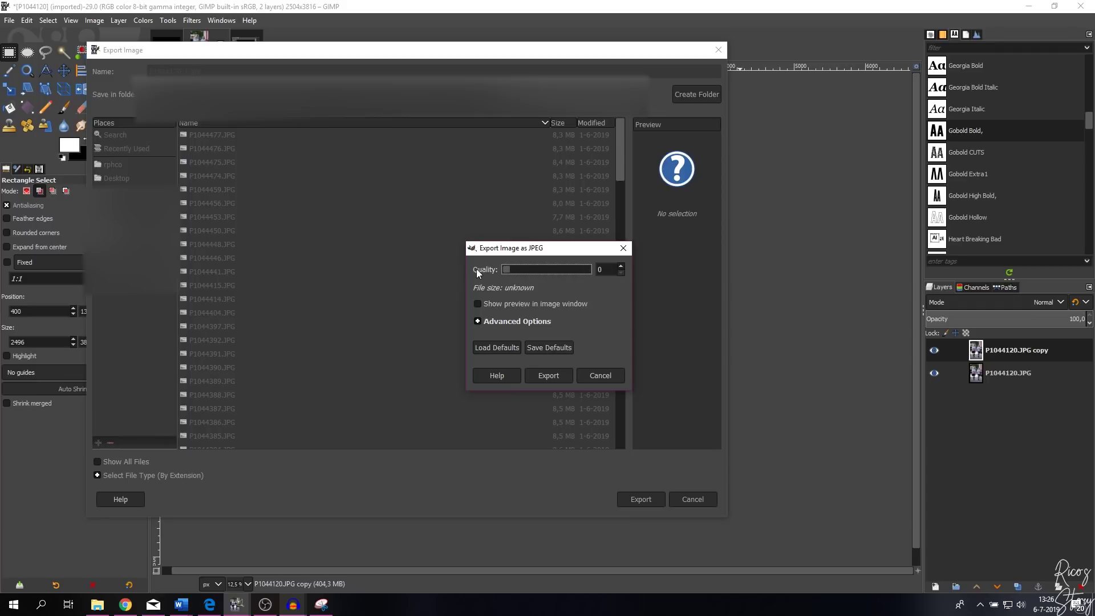
{"action": "left_click", "coordinate": [501, 320]}
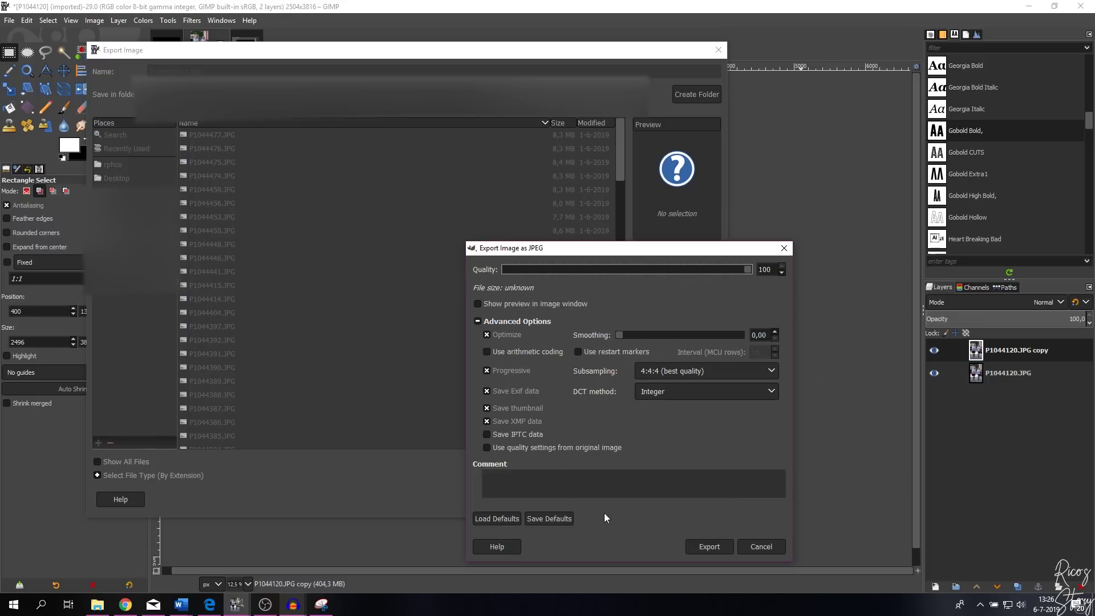
{"action": "left_click", "coordinate": [525, 323]}
{"action": "left_click", "coordinate": [551, 373]}
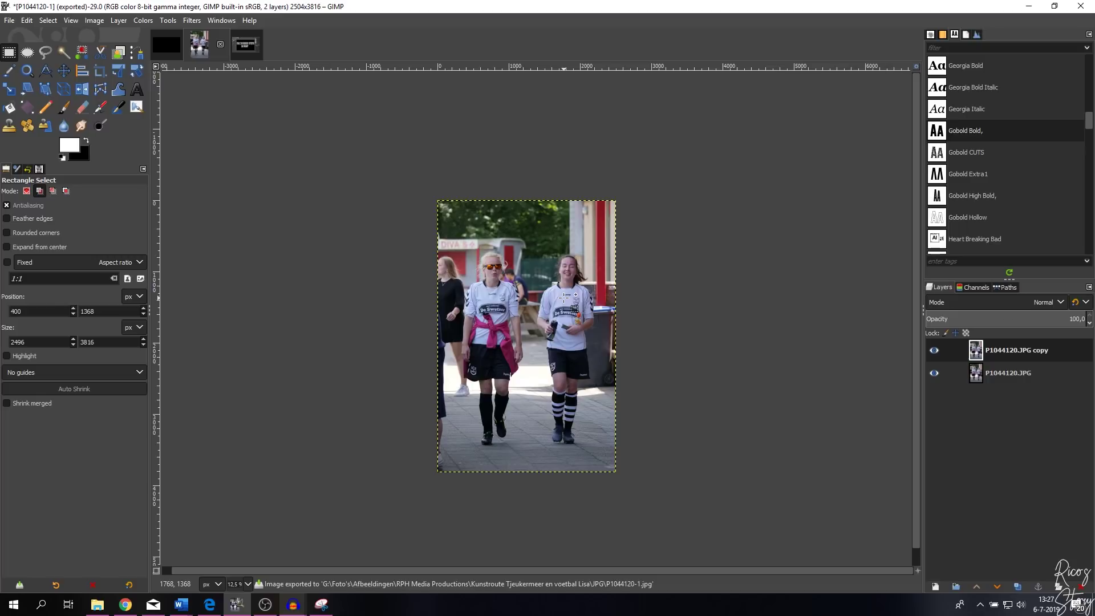
{"action": "left_click", "coordinate": [28, 22]}
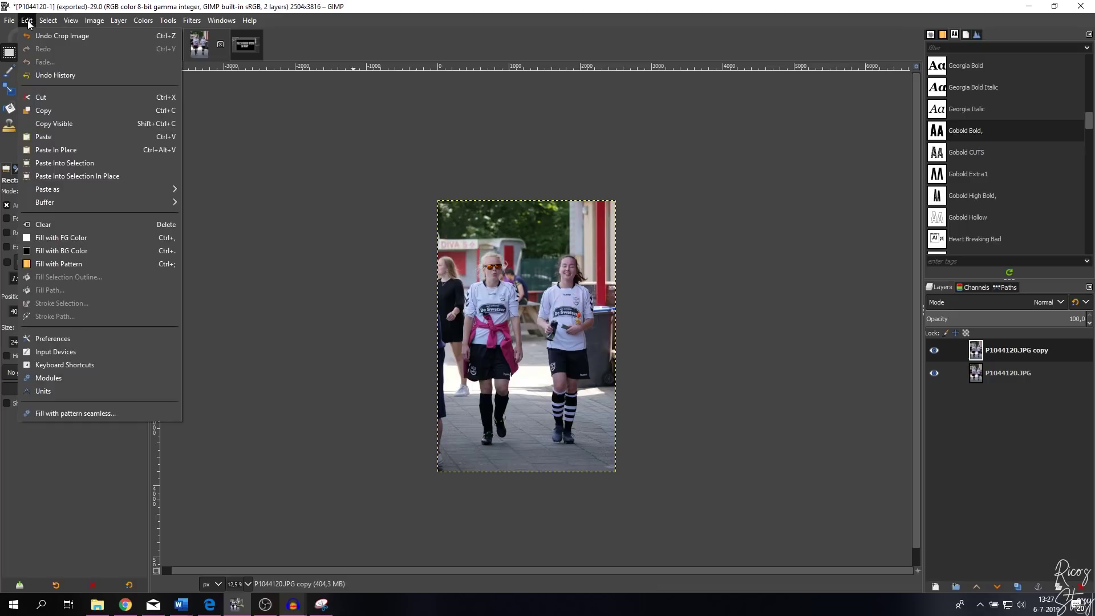
{"action": "left_click", "coordinate": [54, 331]}
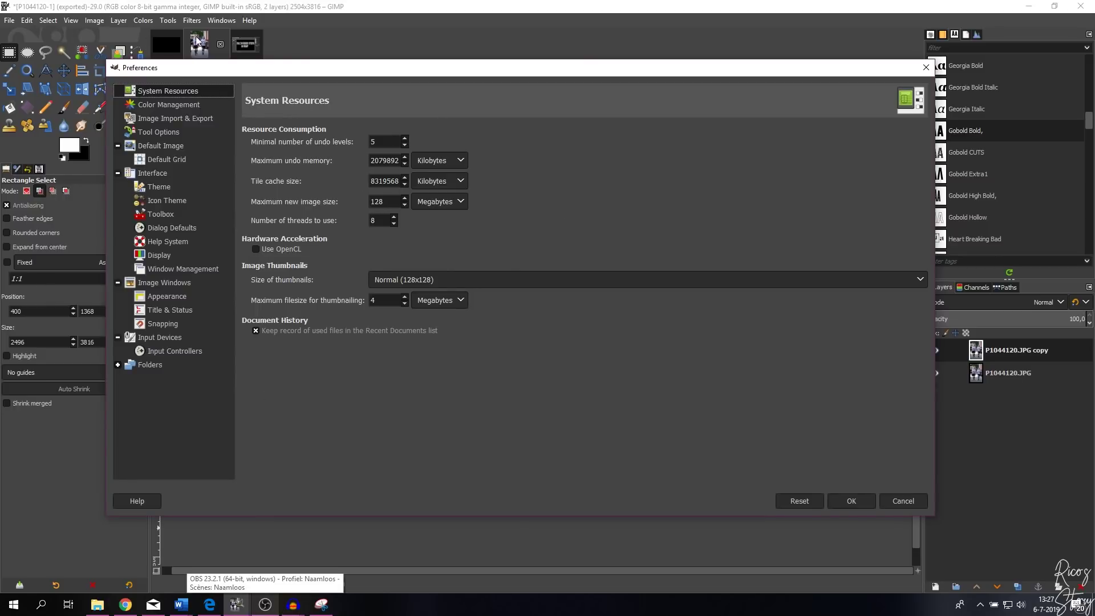
{"action": "left_click", "coordinate": [926, 67]}
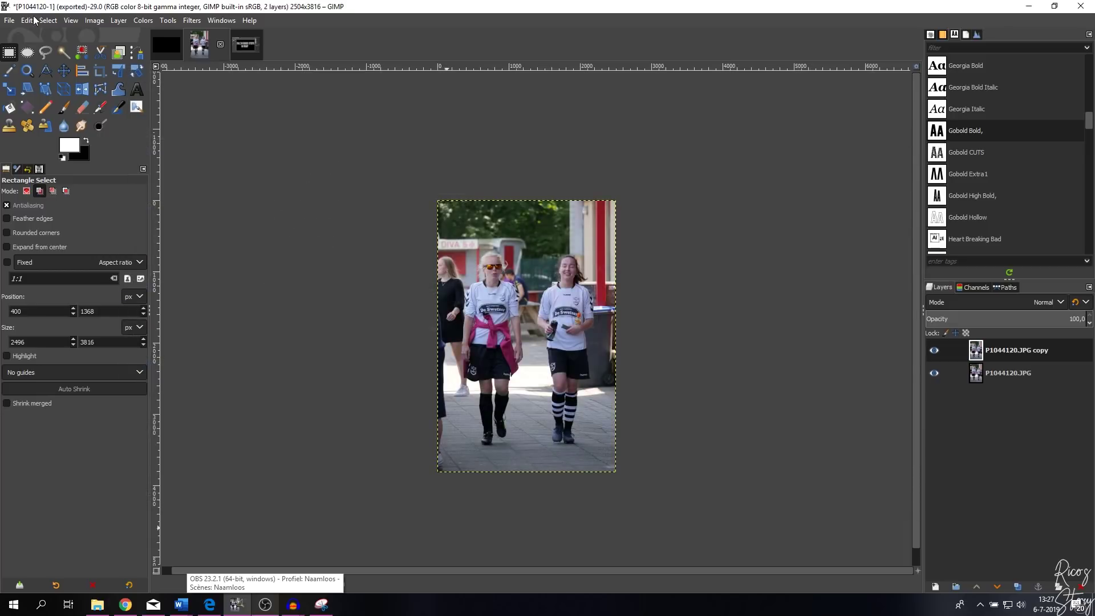
Try out the Light interface theme and the Symbolic icon theme in the preferences
{"action": "left_click", "coordinate": [27, 23]}
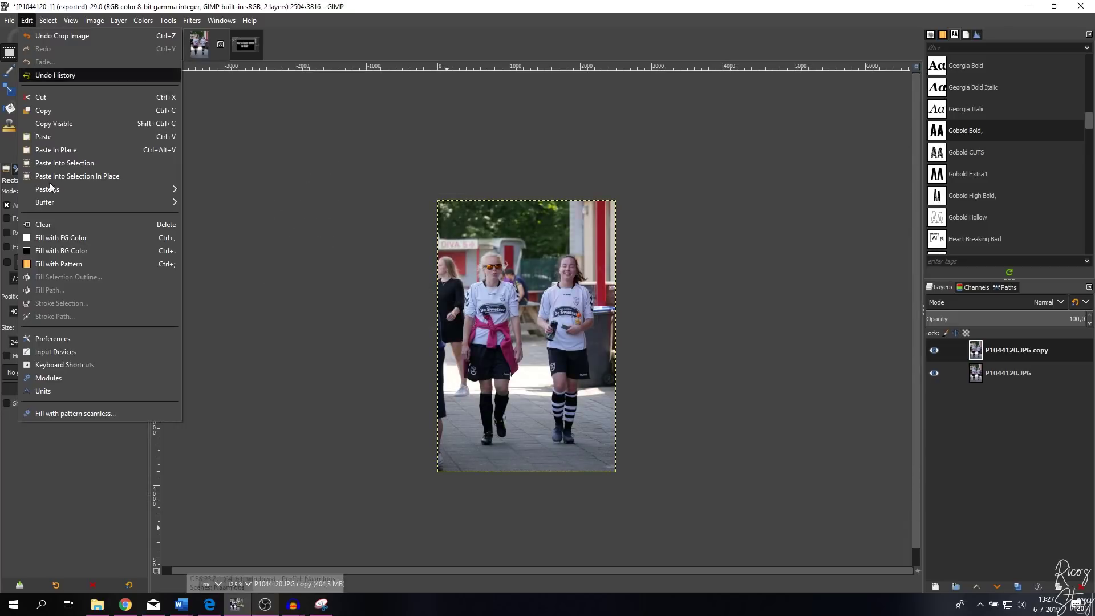
{"action": "left_click", "coordinate": [49, 336]}
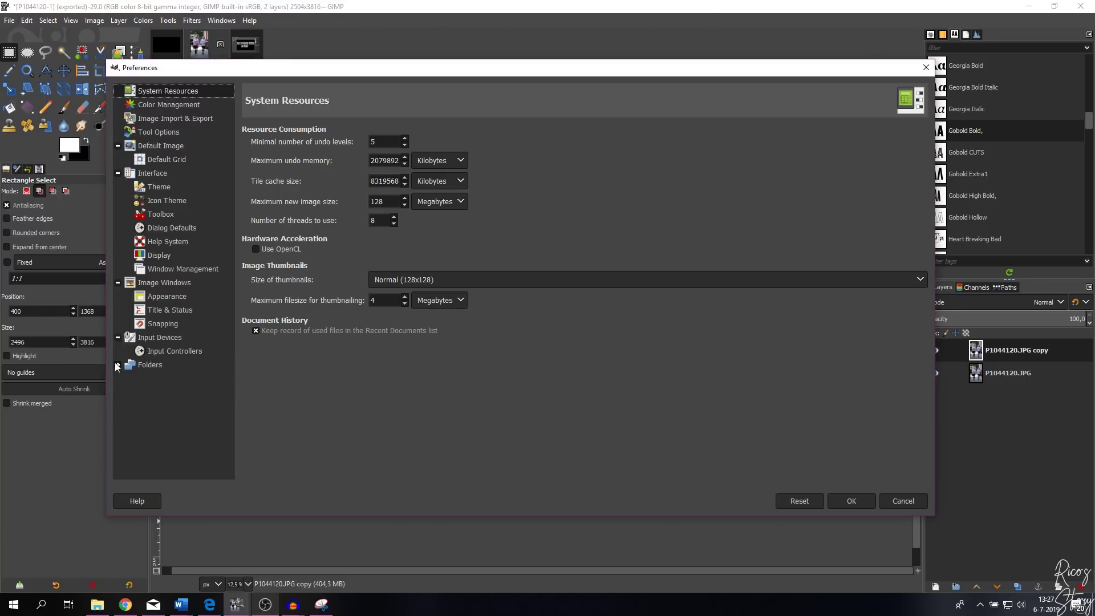
{"action": "left_click", "coordinate": [159, 188]}
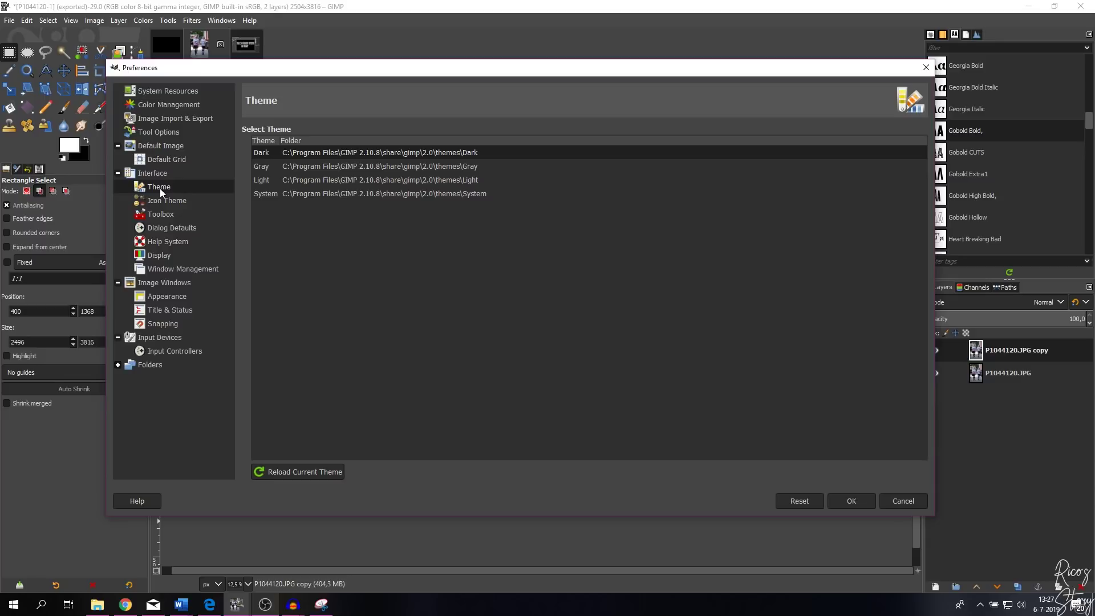
{"action": "left_click", "coordinate": [463, 179]}
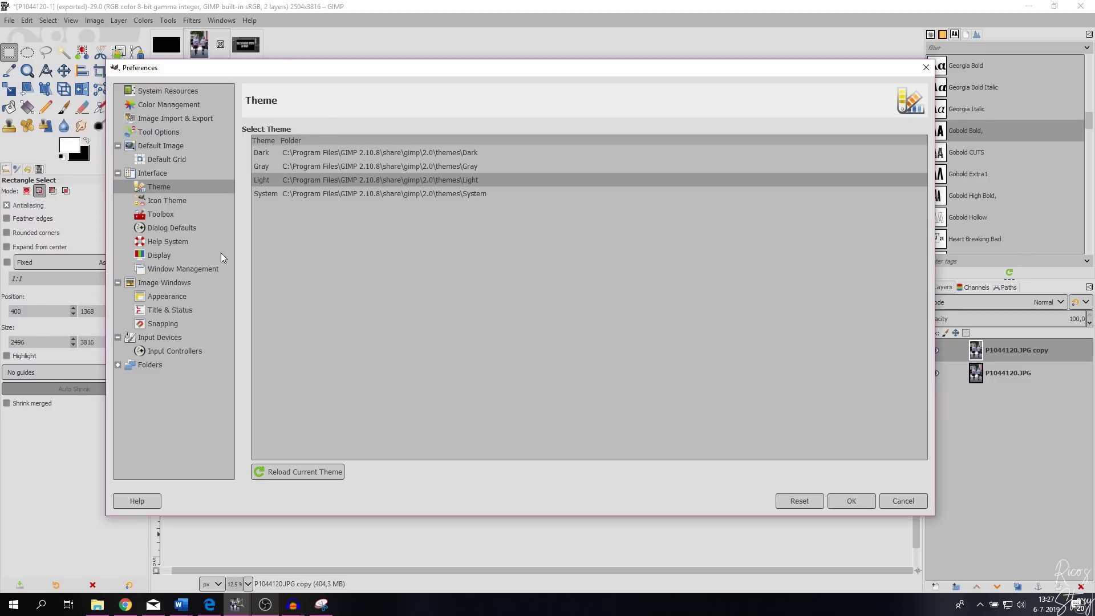
{"action": "left_click", "coordinate": [177, 199]}
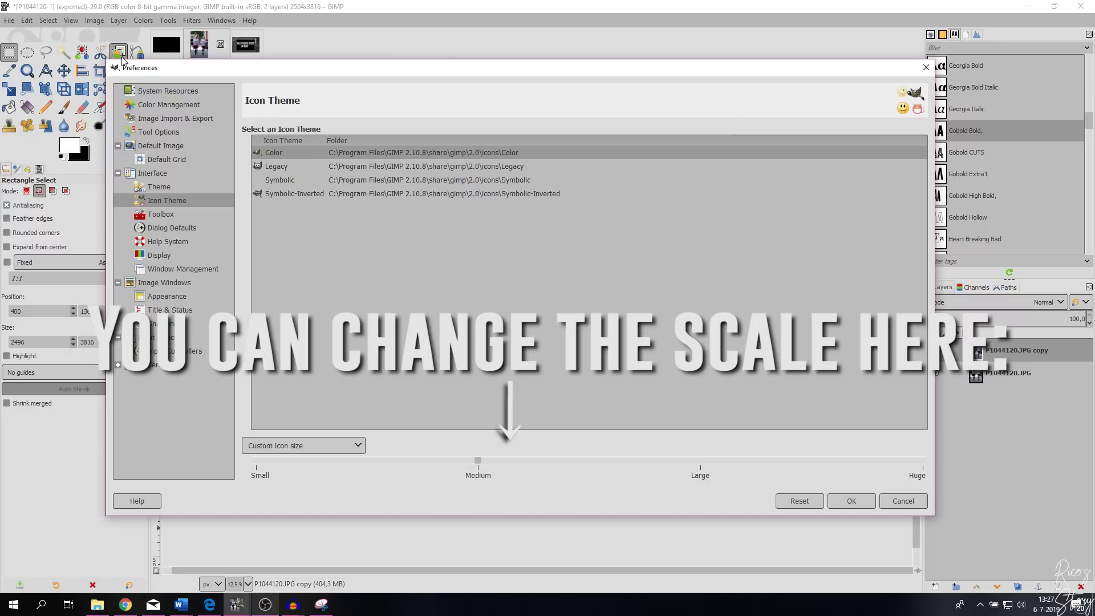
{"action": "left_click", "coordinate": [494, 179]}
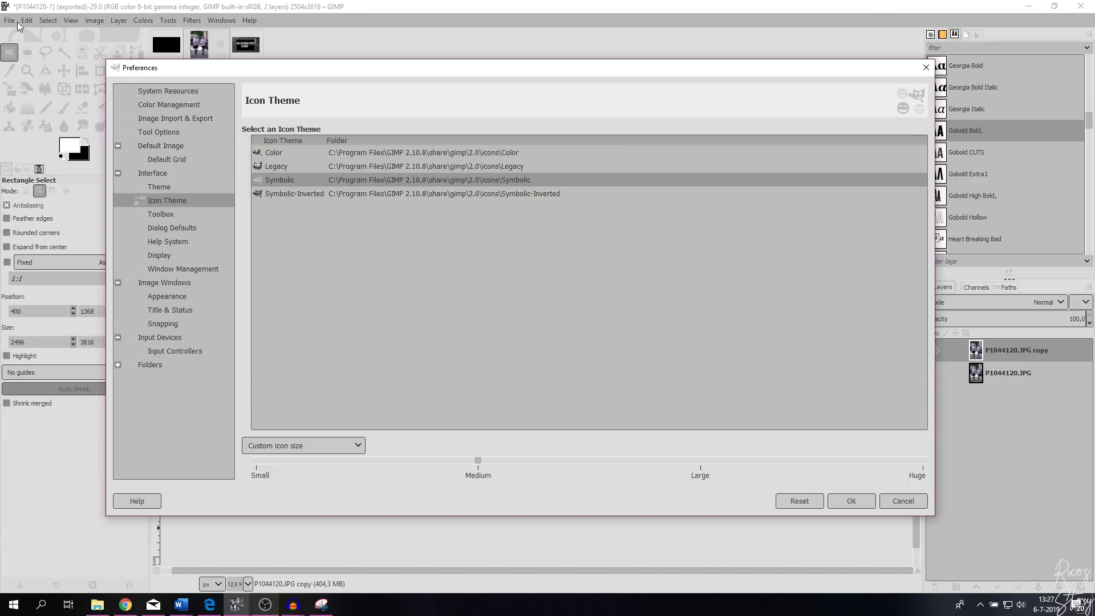
Return to the Color icon theme and the Dark interface theme, and cancel the preferences
{"action": "left_click", "coordinate": [491, 149]}
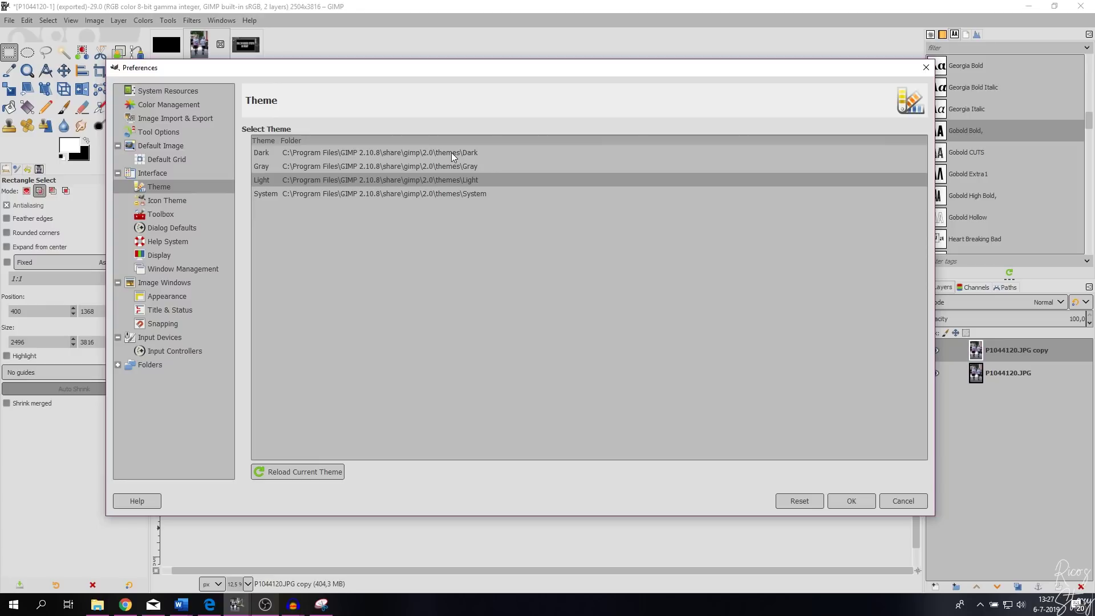
{"action": "left_click", "coordinate": [450, 152]}
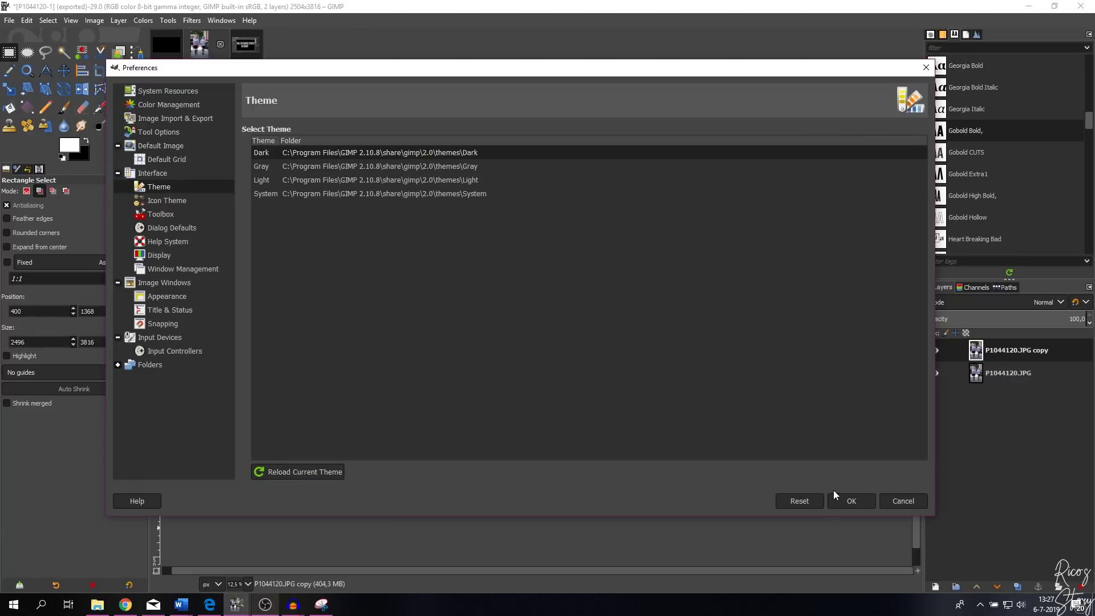
{"action": "left_click", "coordinate": [904, 500]}
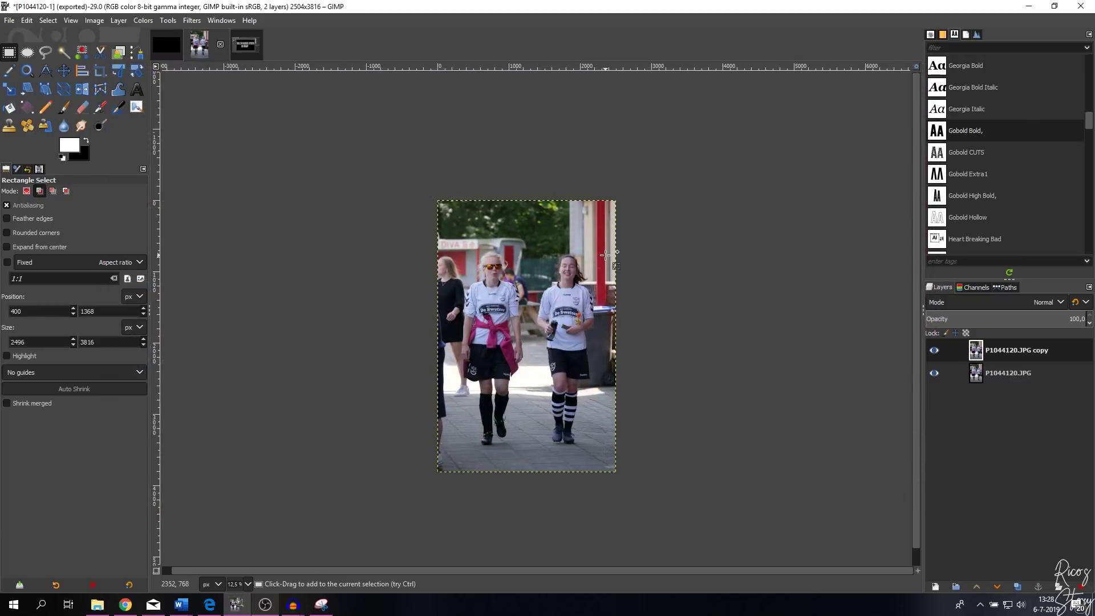